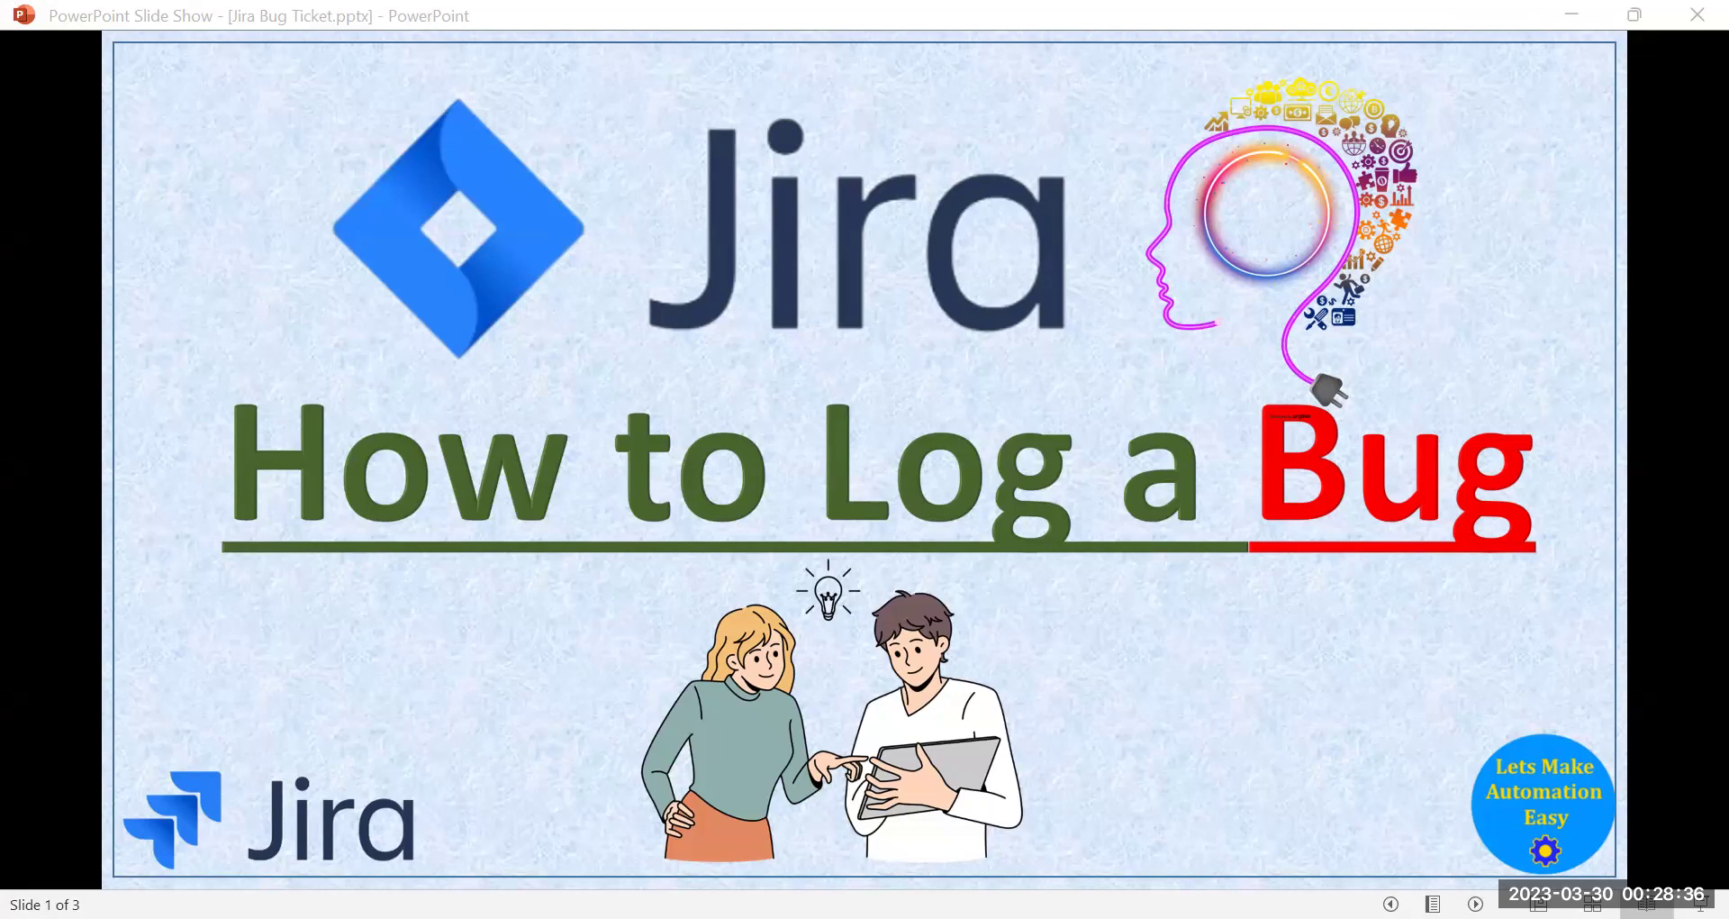
- Advance the slide show to slide 2, 'Important Things in Ticket'
left_click(1475, 904)
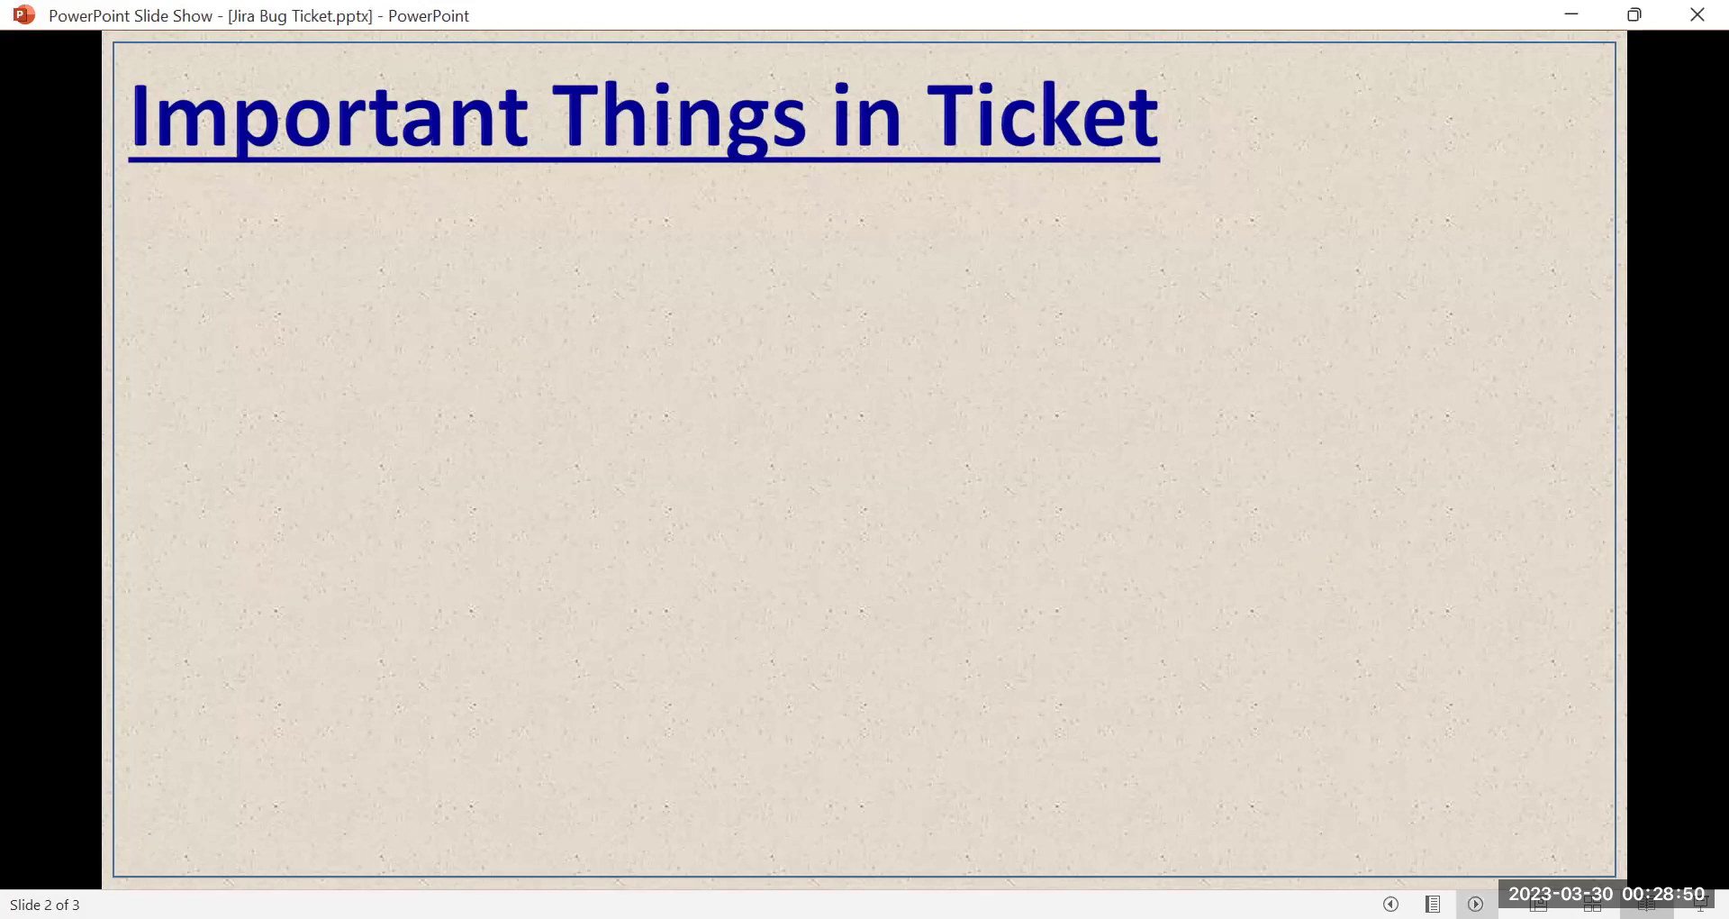
- Build in Bug Title/Summary, Bug Details Description with its three sub-points, and Issue Type (Bug)
left_click(1475, 904)
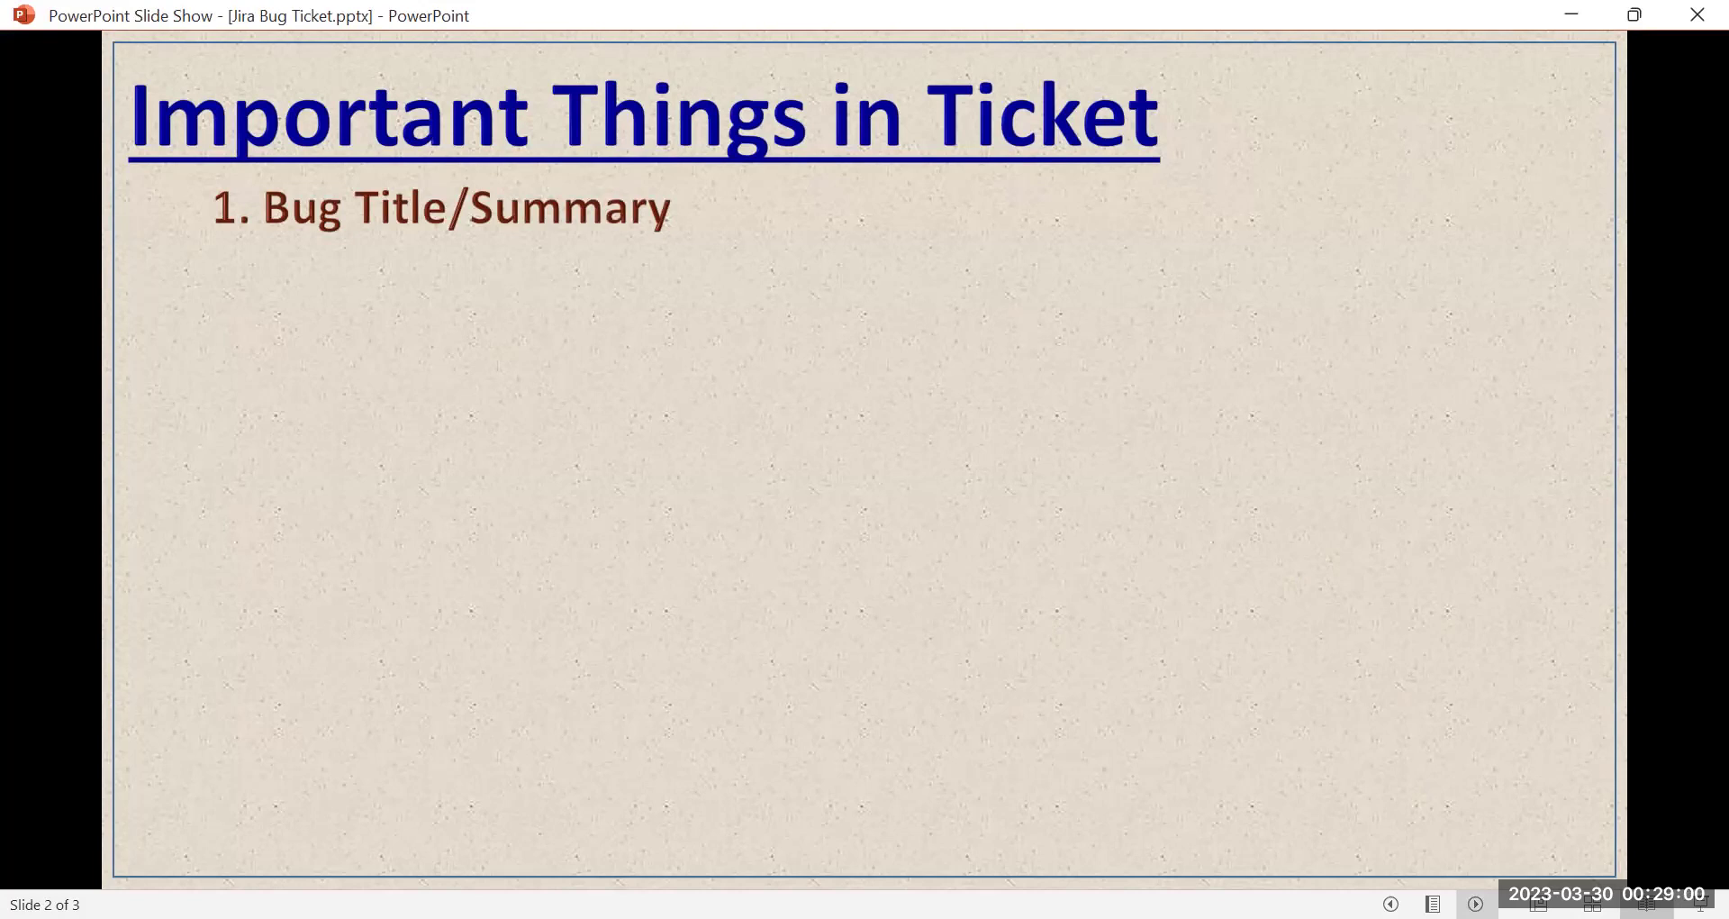
key("Right")
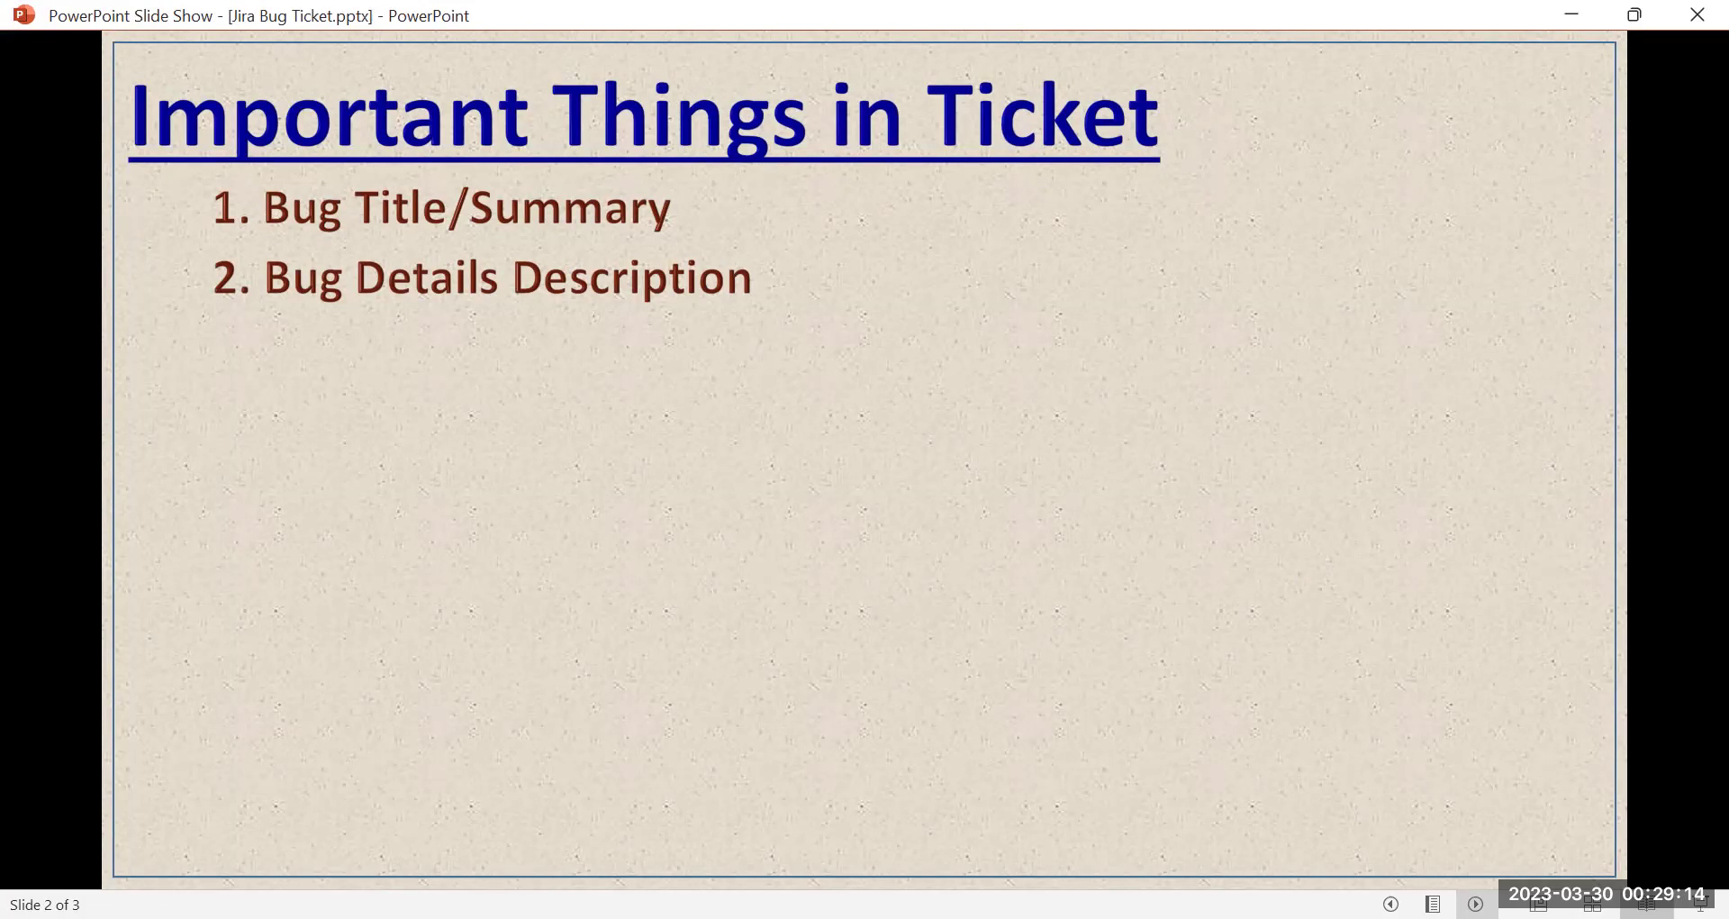
key("Right")
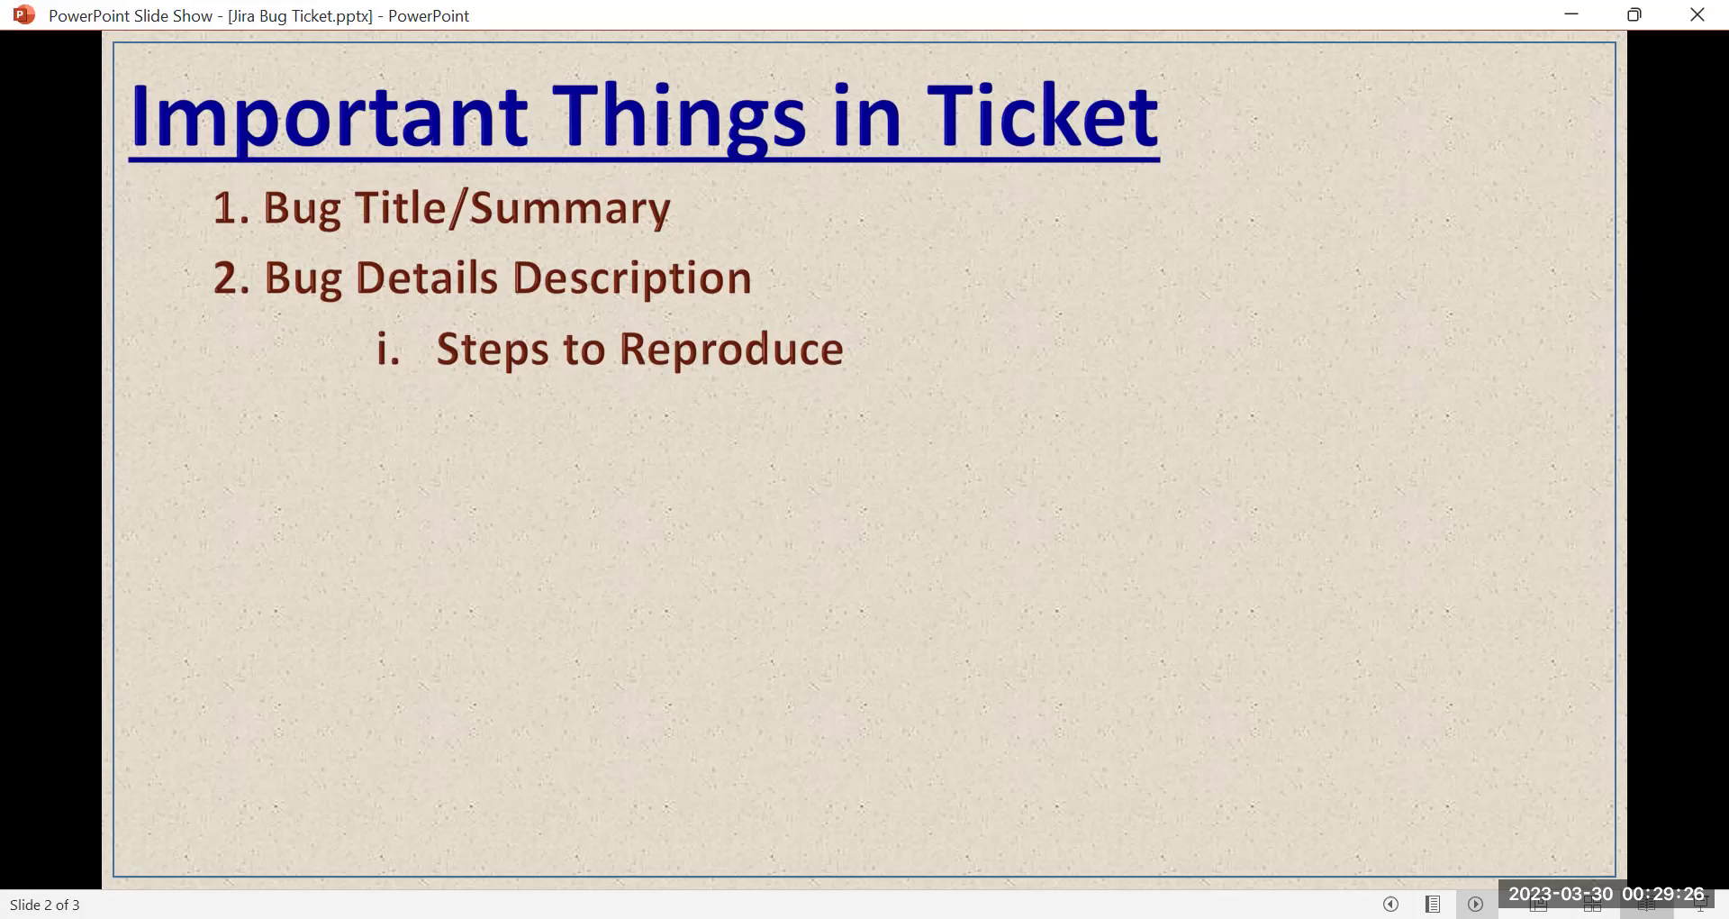
key("Right")
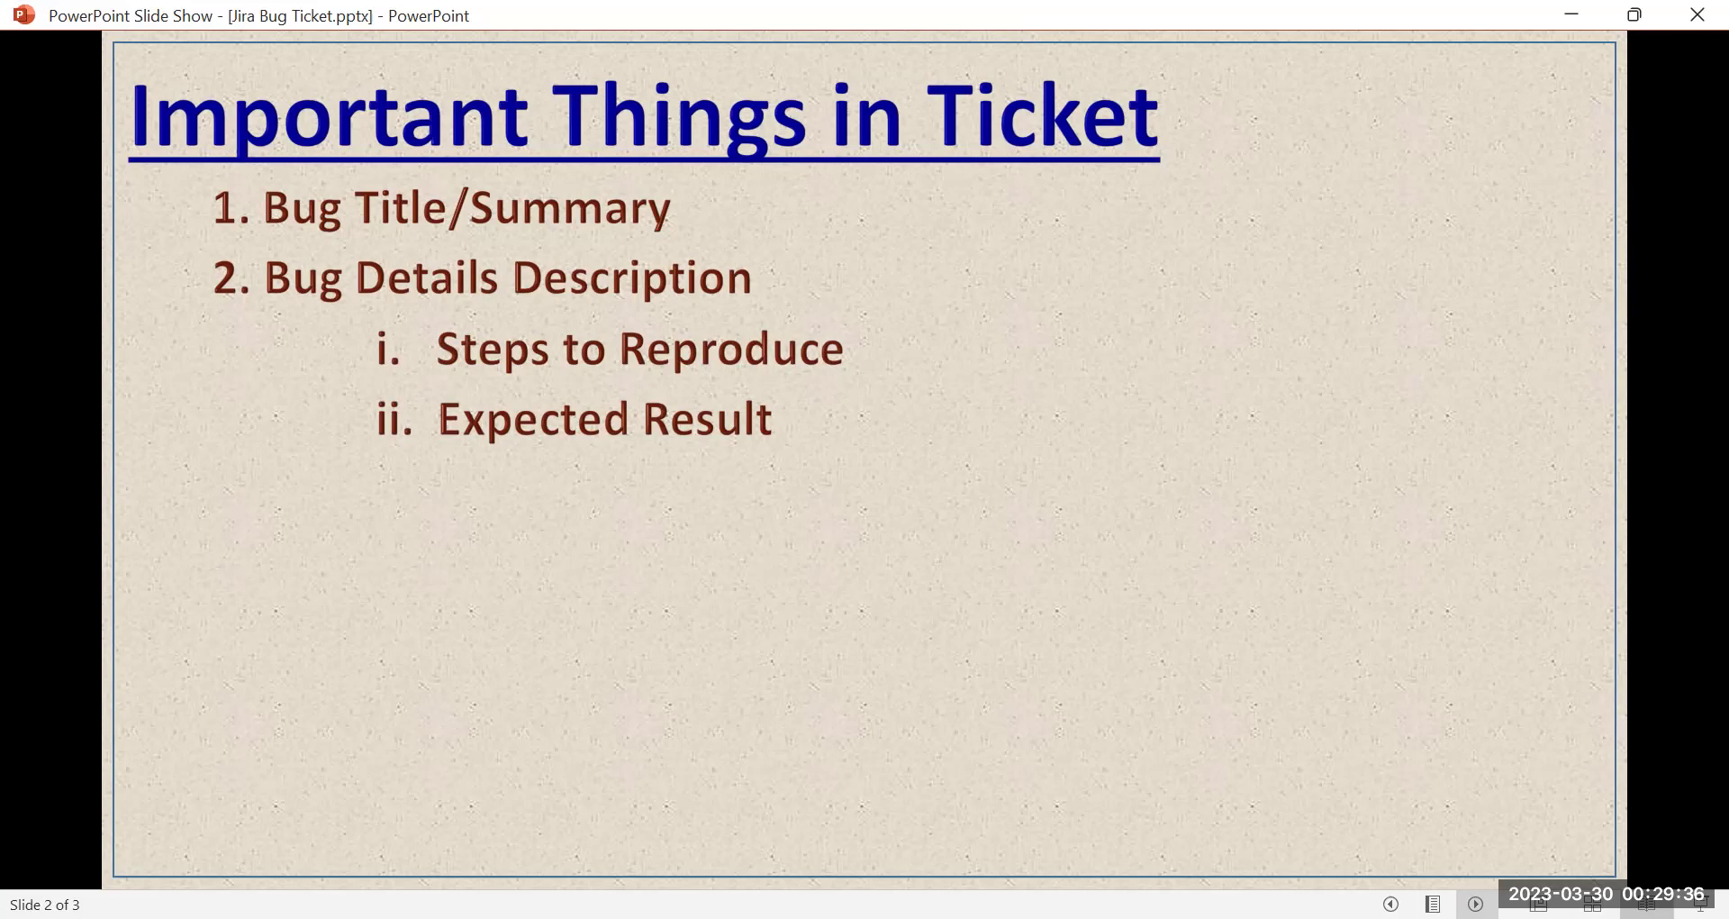
left_click(1475, 904)
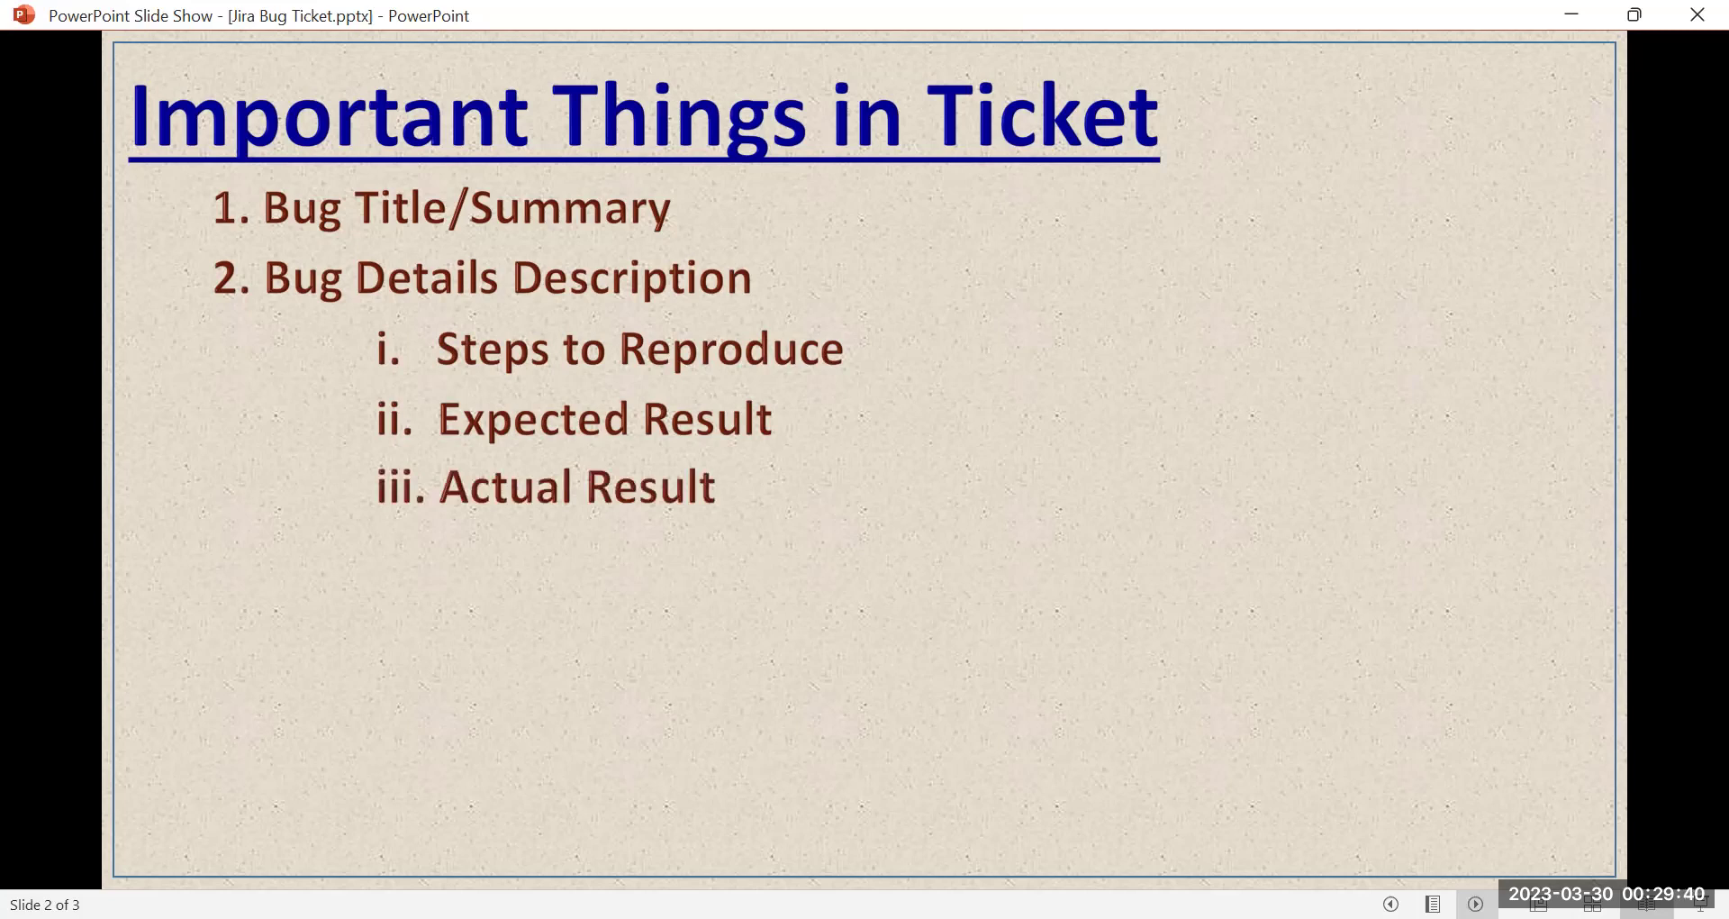
key("Right")
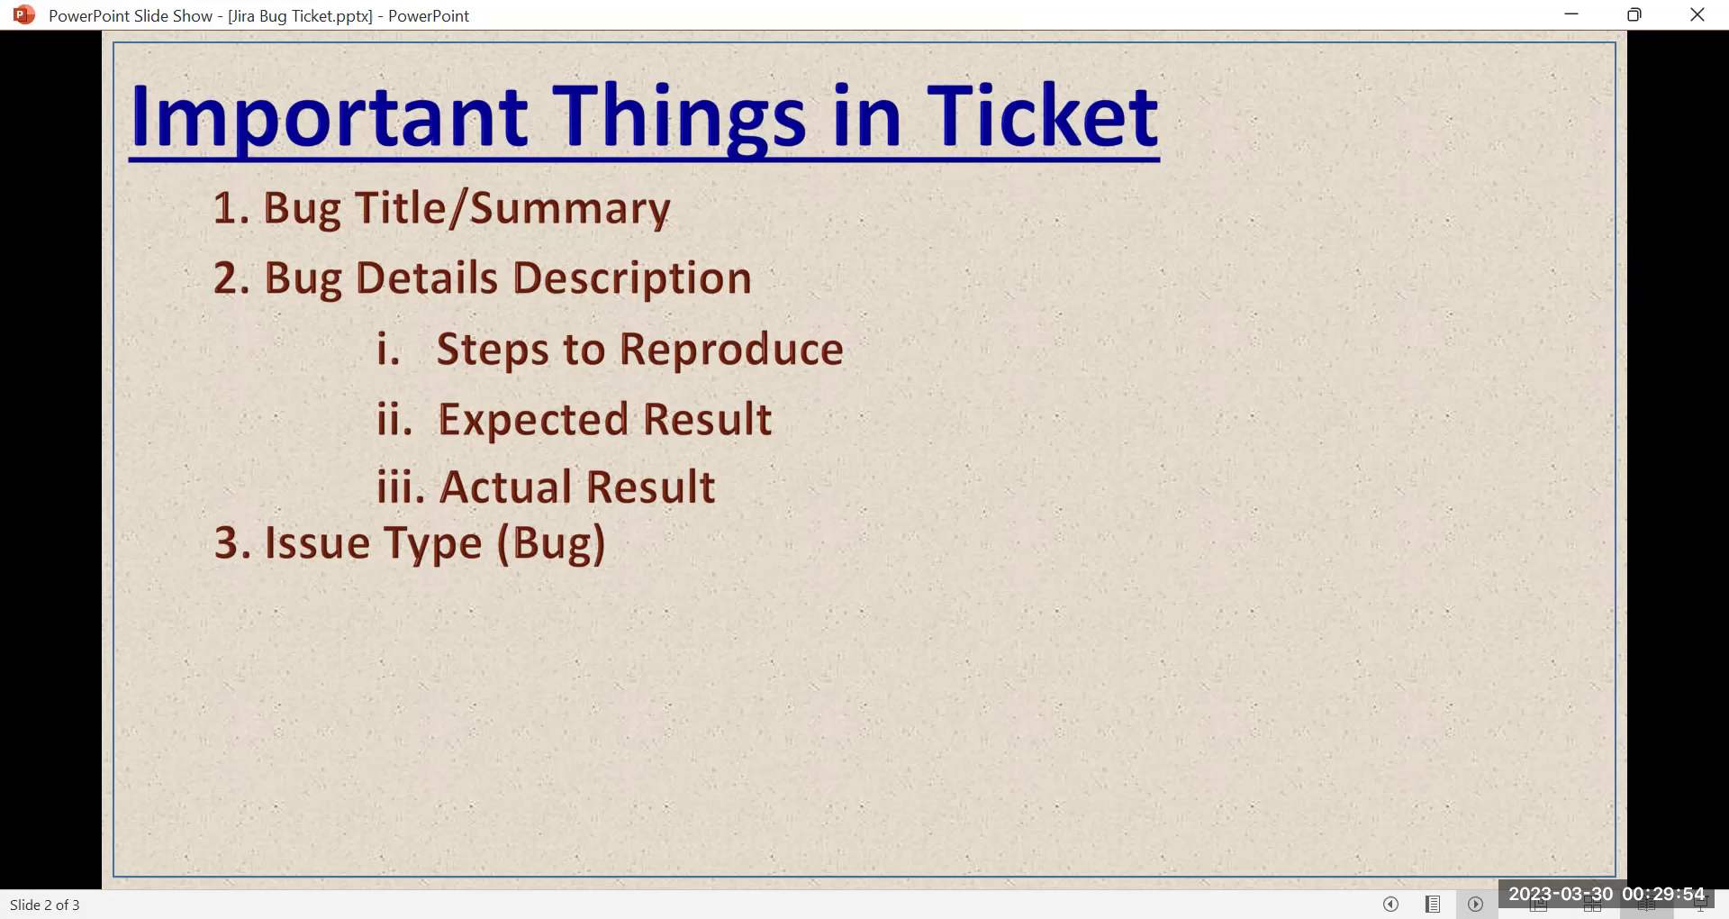
- Reveal points 4. Environment Details and 5. Priority of Bug on the slide
left_click(1475, 904)
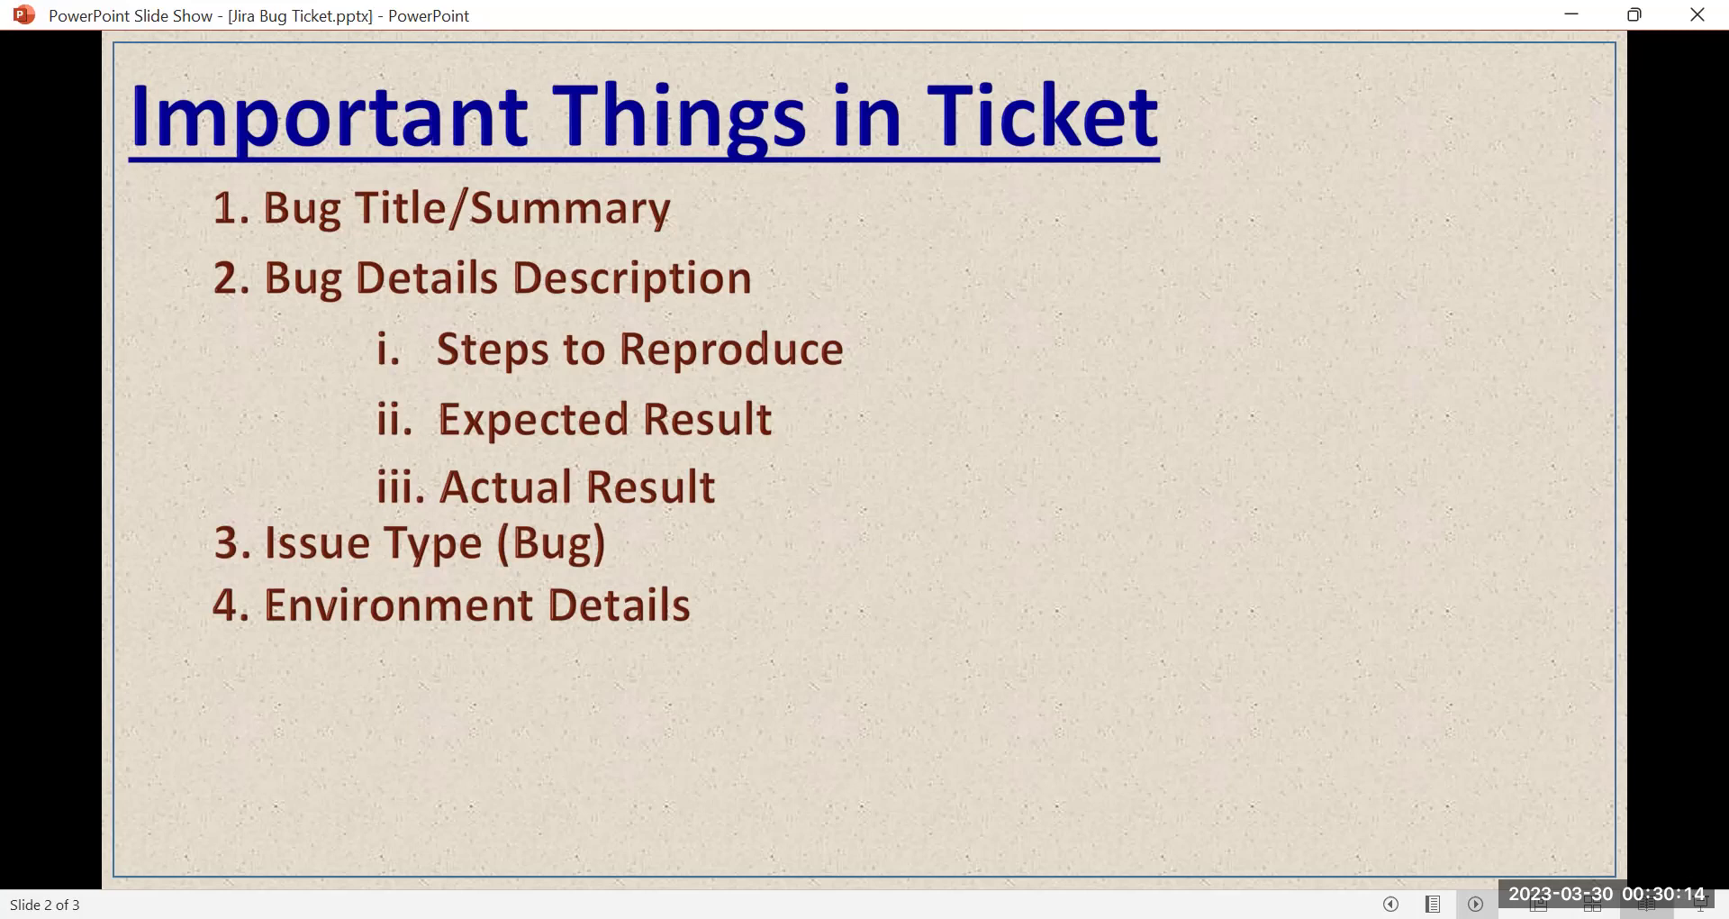
left_click(1475, 903)
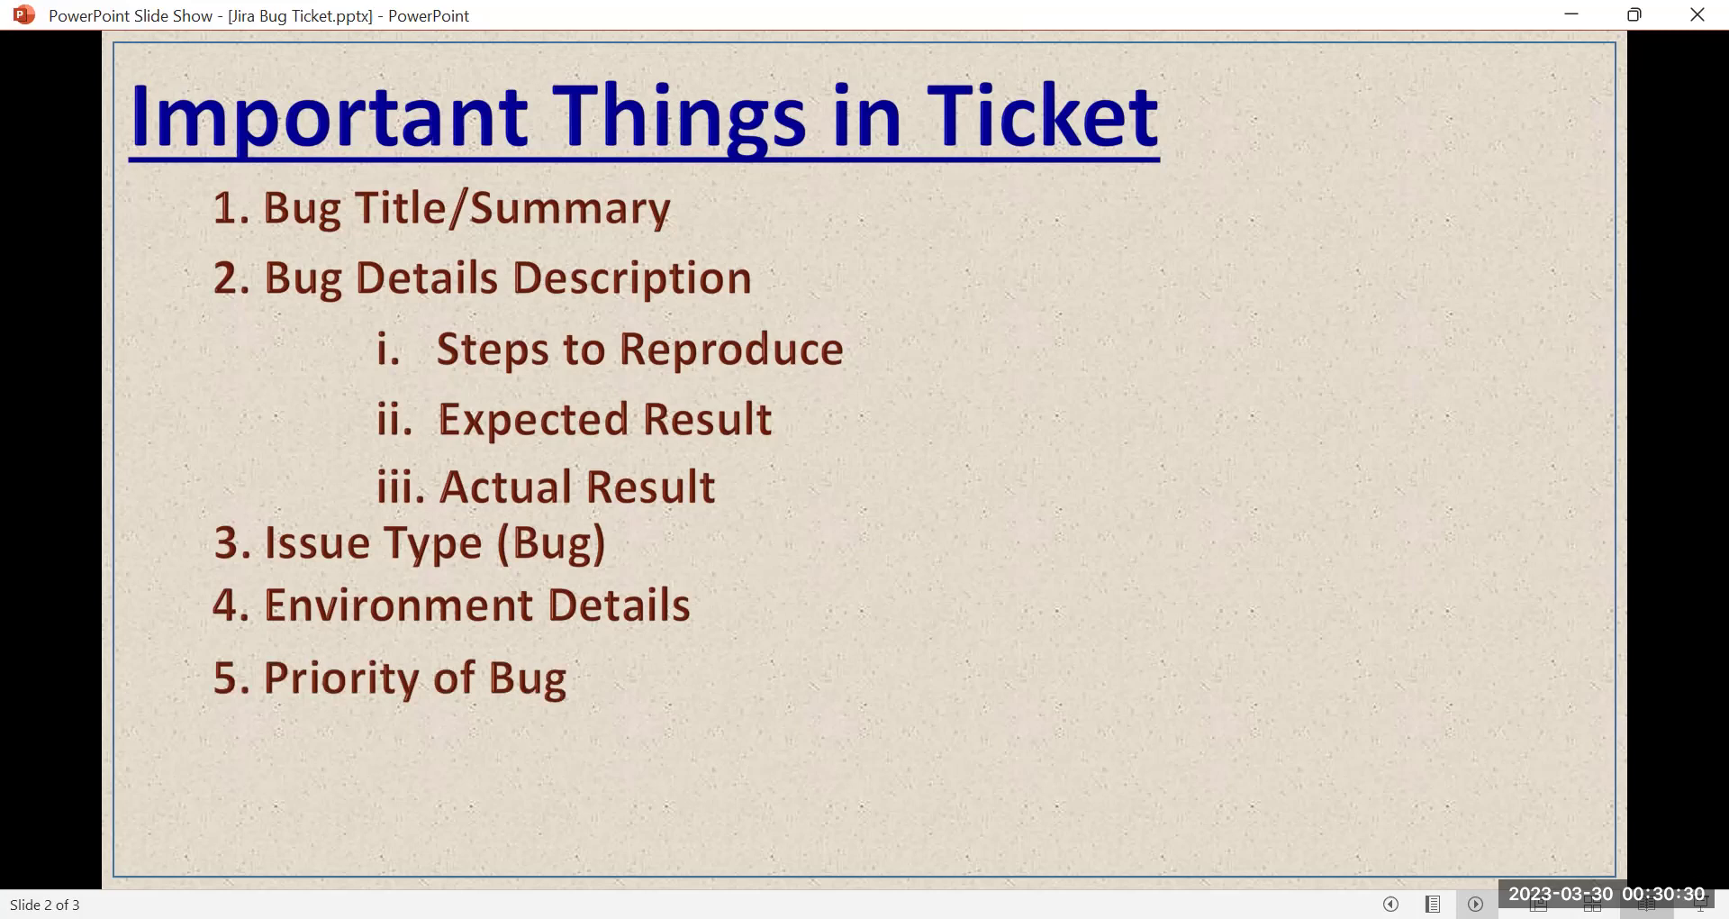
- Reveal the sixth point, Testing Credentials (Key Pass)
left_click(1475, 903)
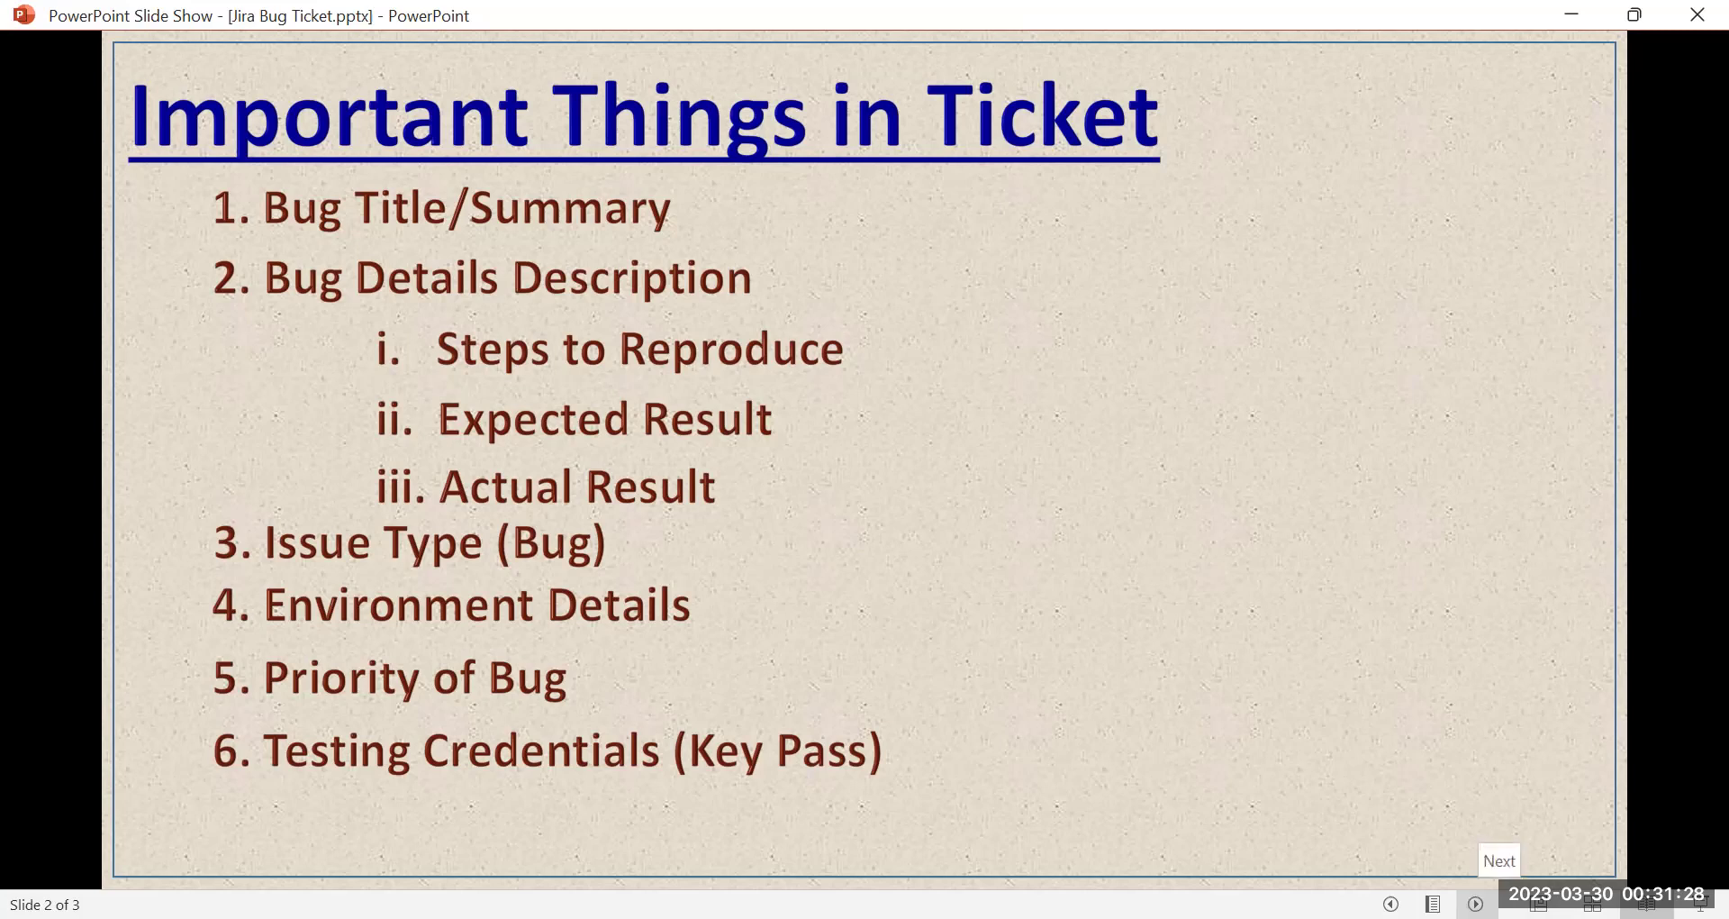
- Reveal the final point, 7. Screenshot of Bug, then switch to the browser login page
left_click(1475, 903)
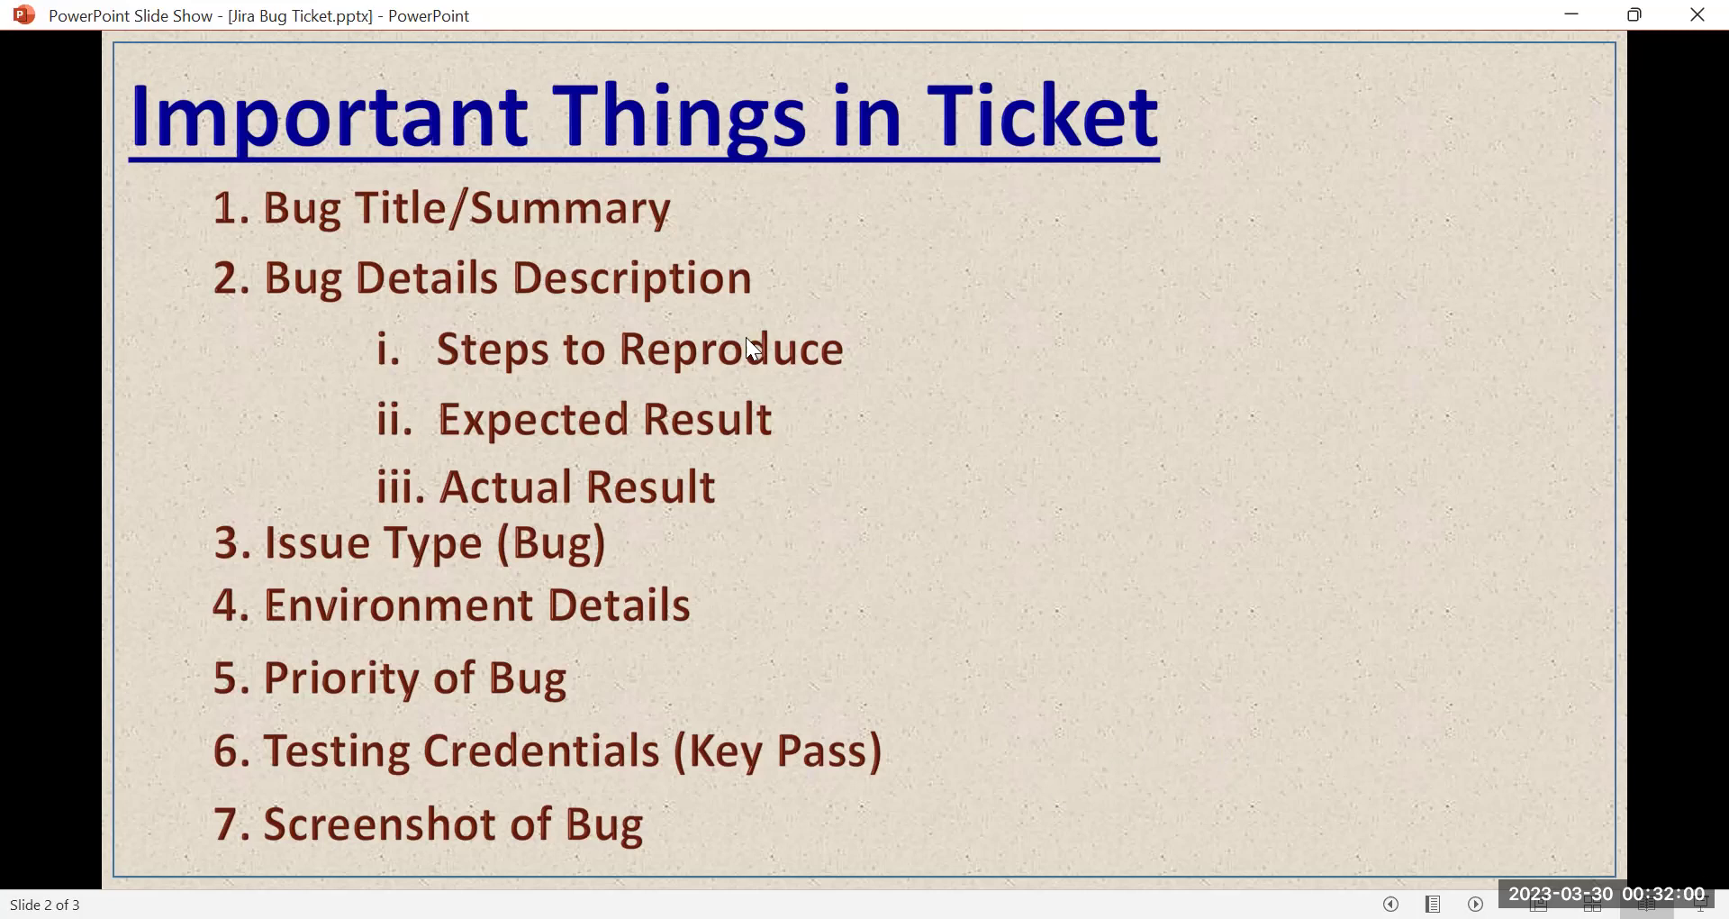
key("alt+Tab")
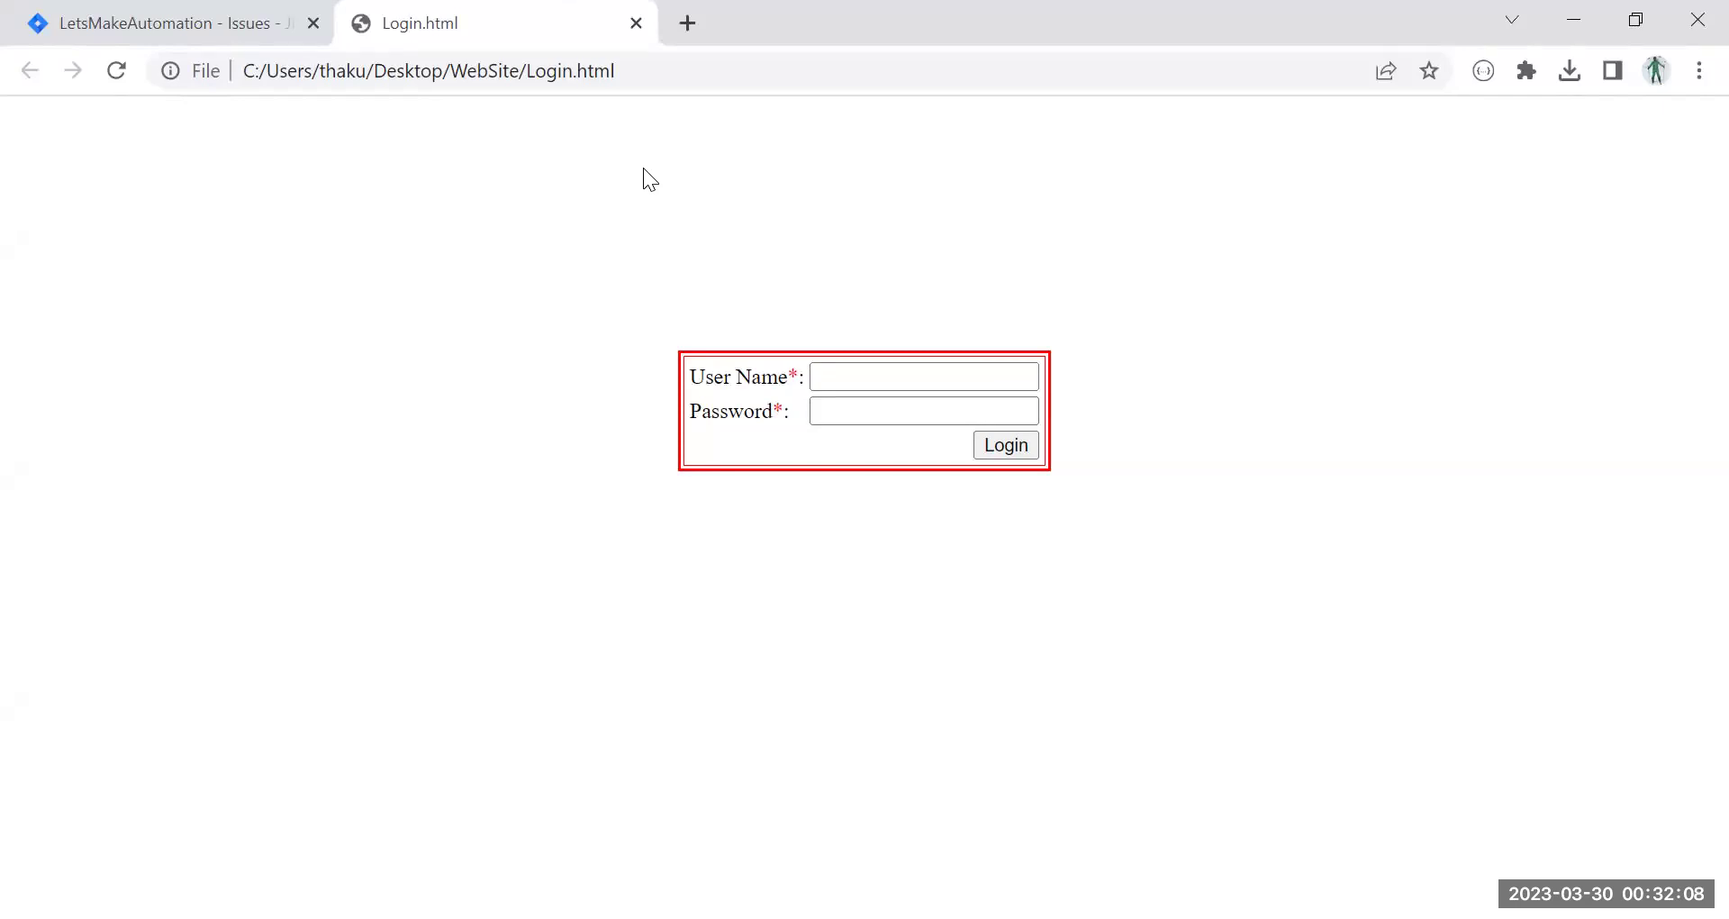
- Test Login.html with a user name and password, hit the error alert, and start a Jira issue
left_click(843, 376)
type("Pradeep")
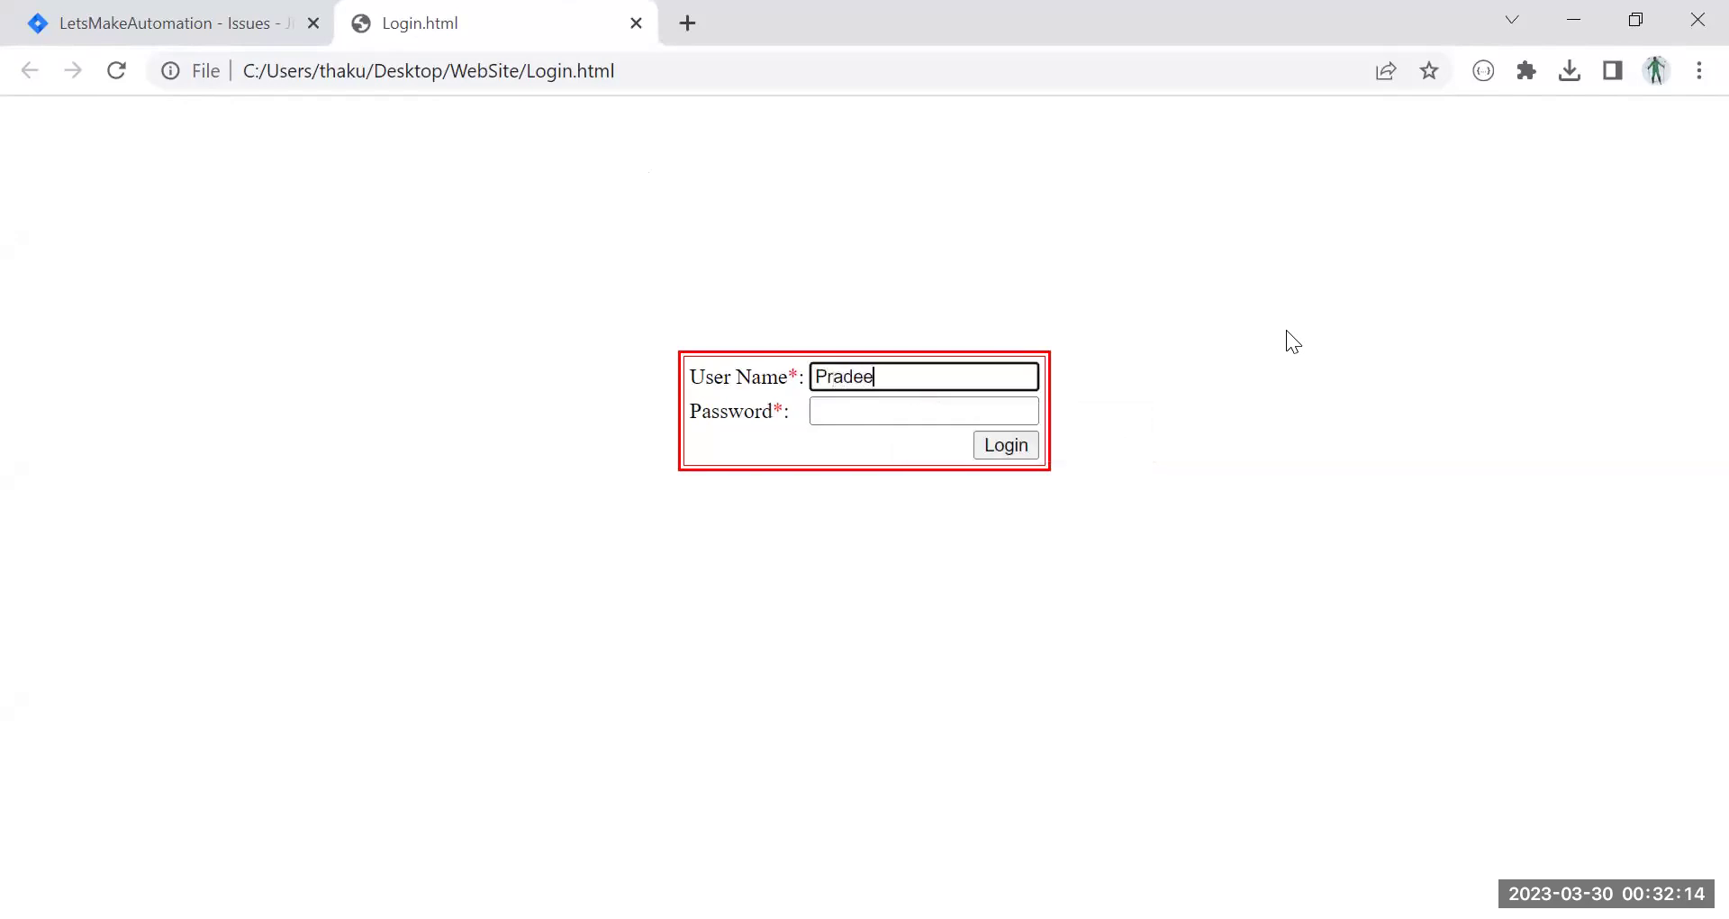
left_click(891, 413)
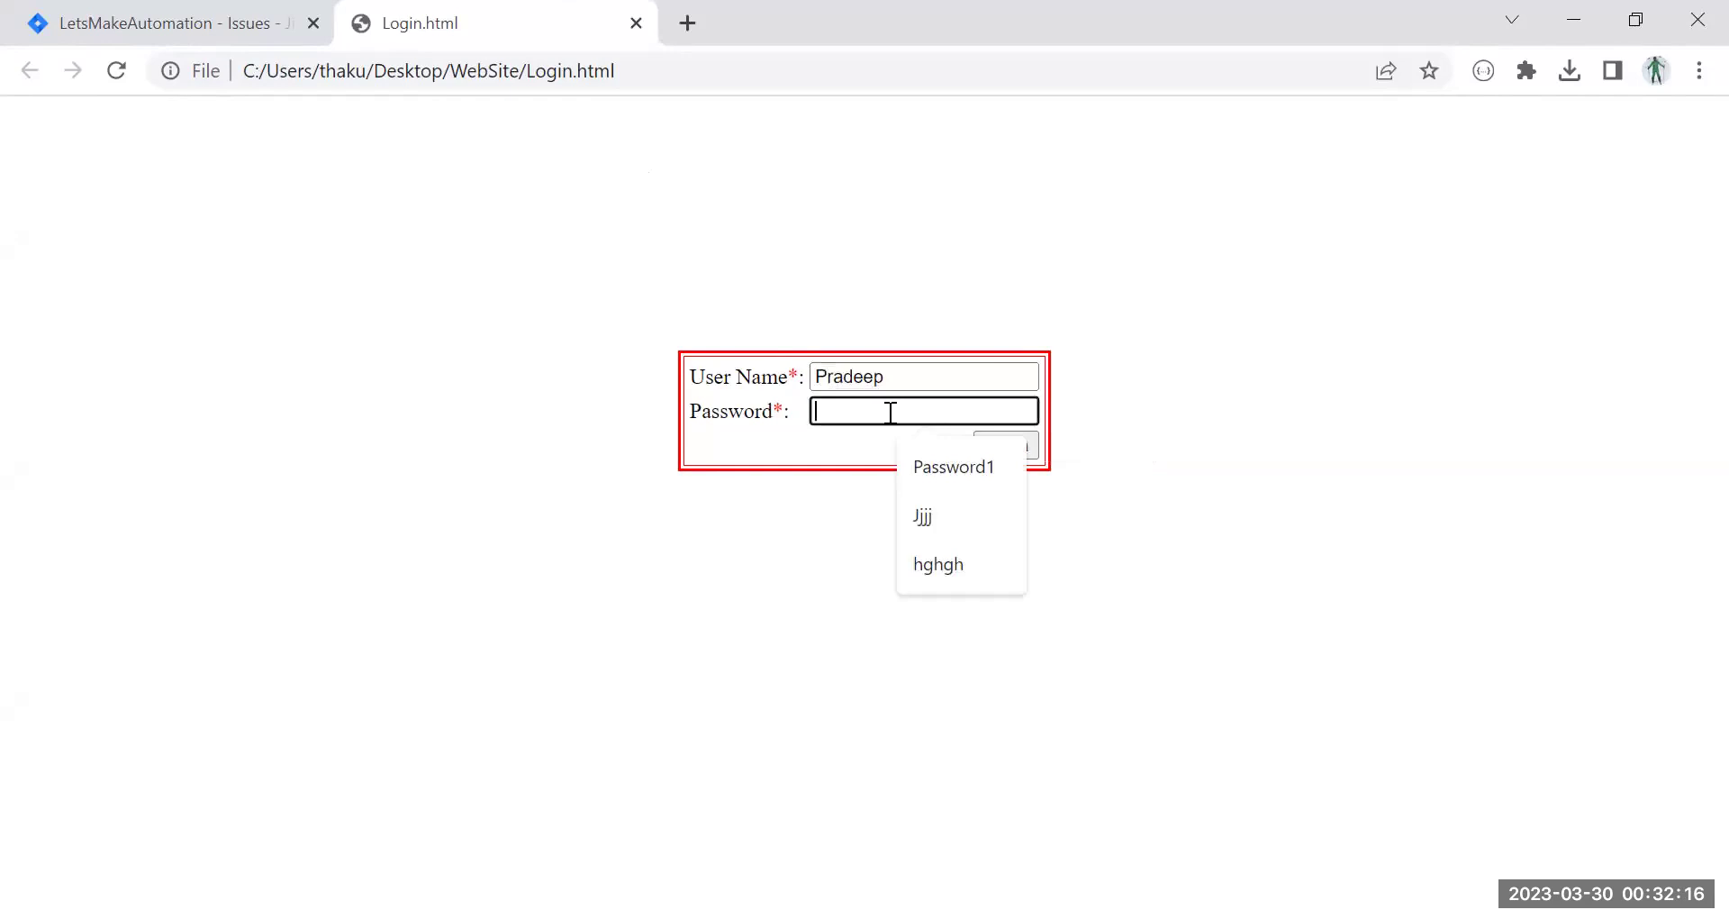
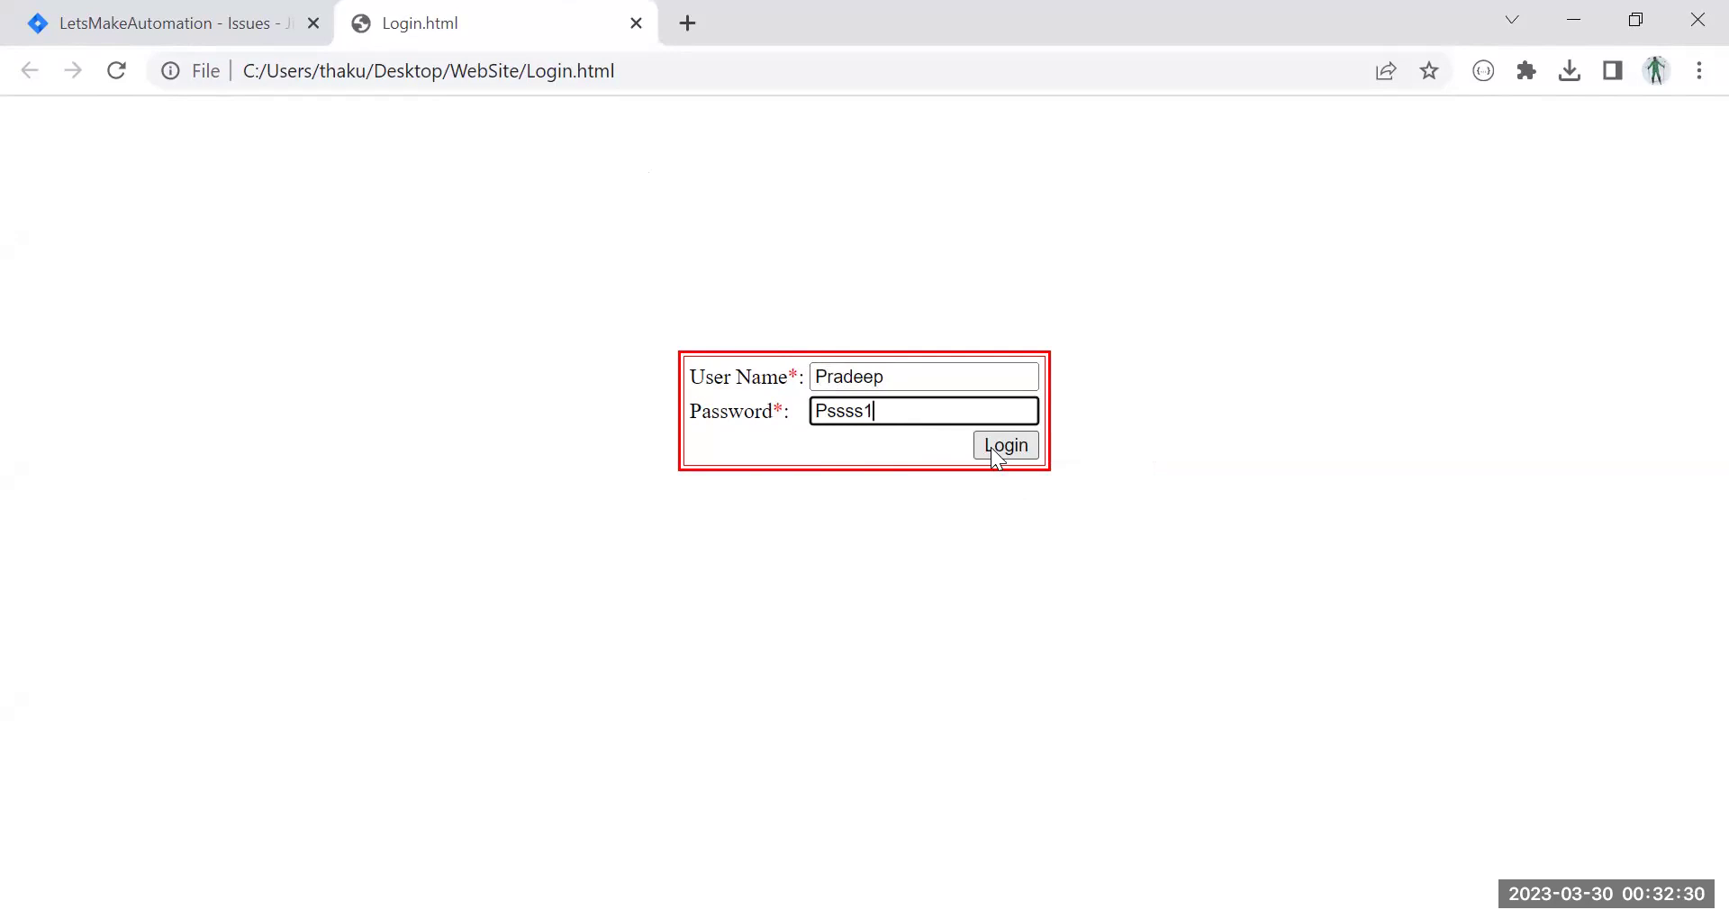
left_click(992, 447)
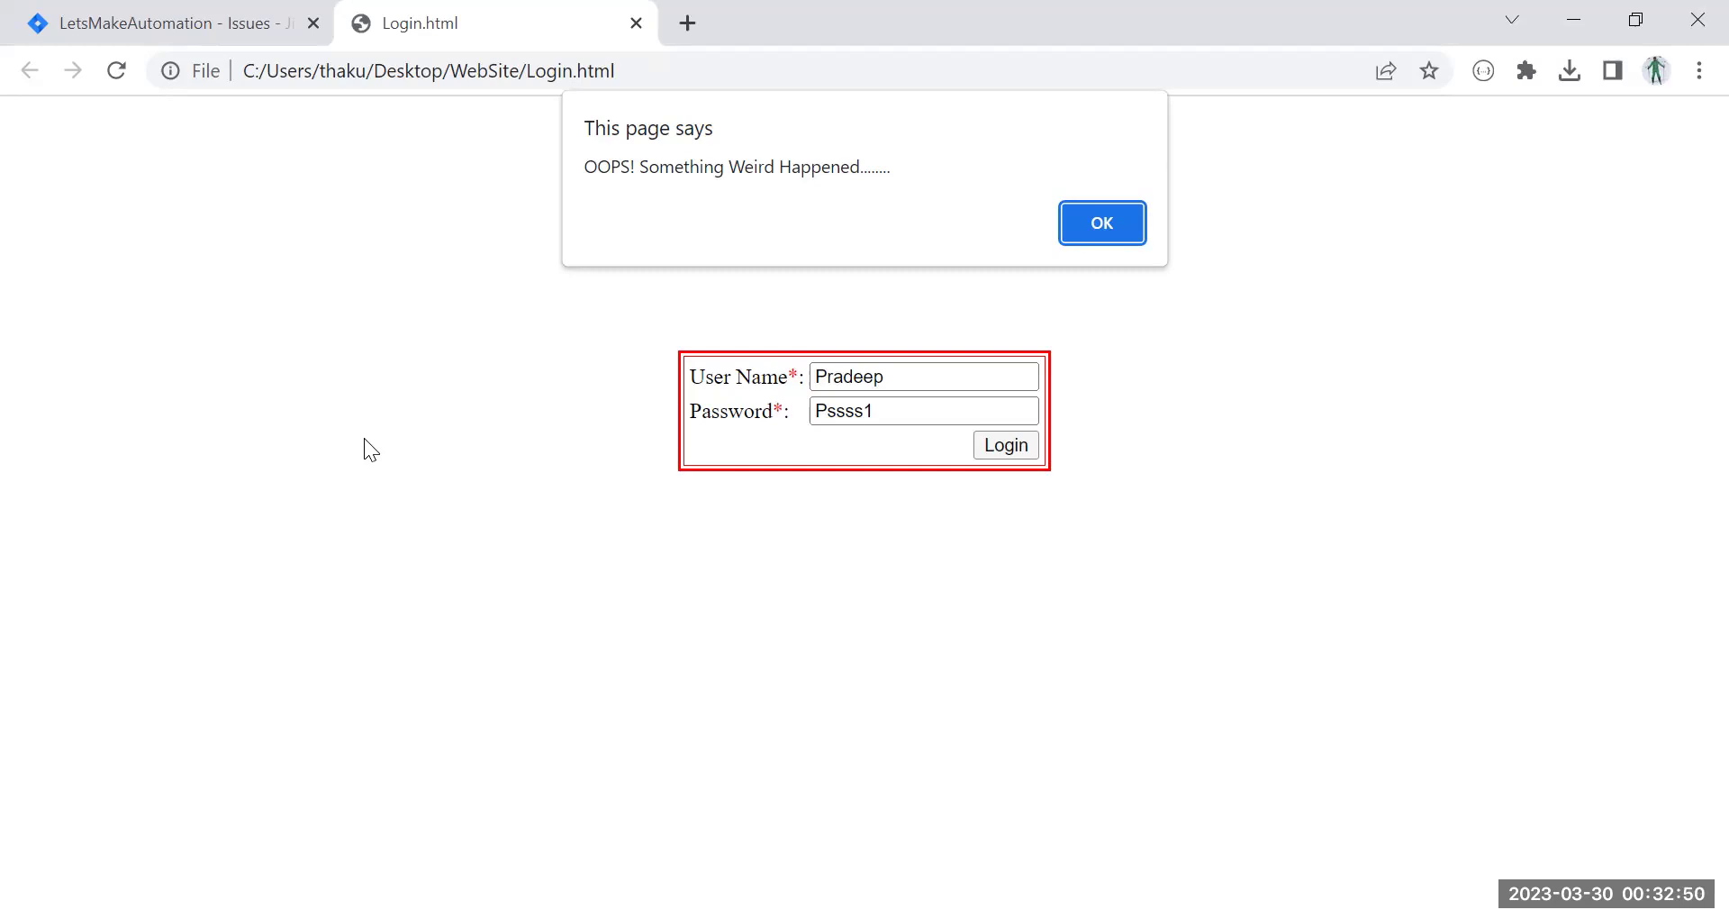
left_click(174, 18)
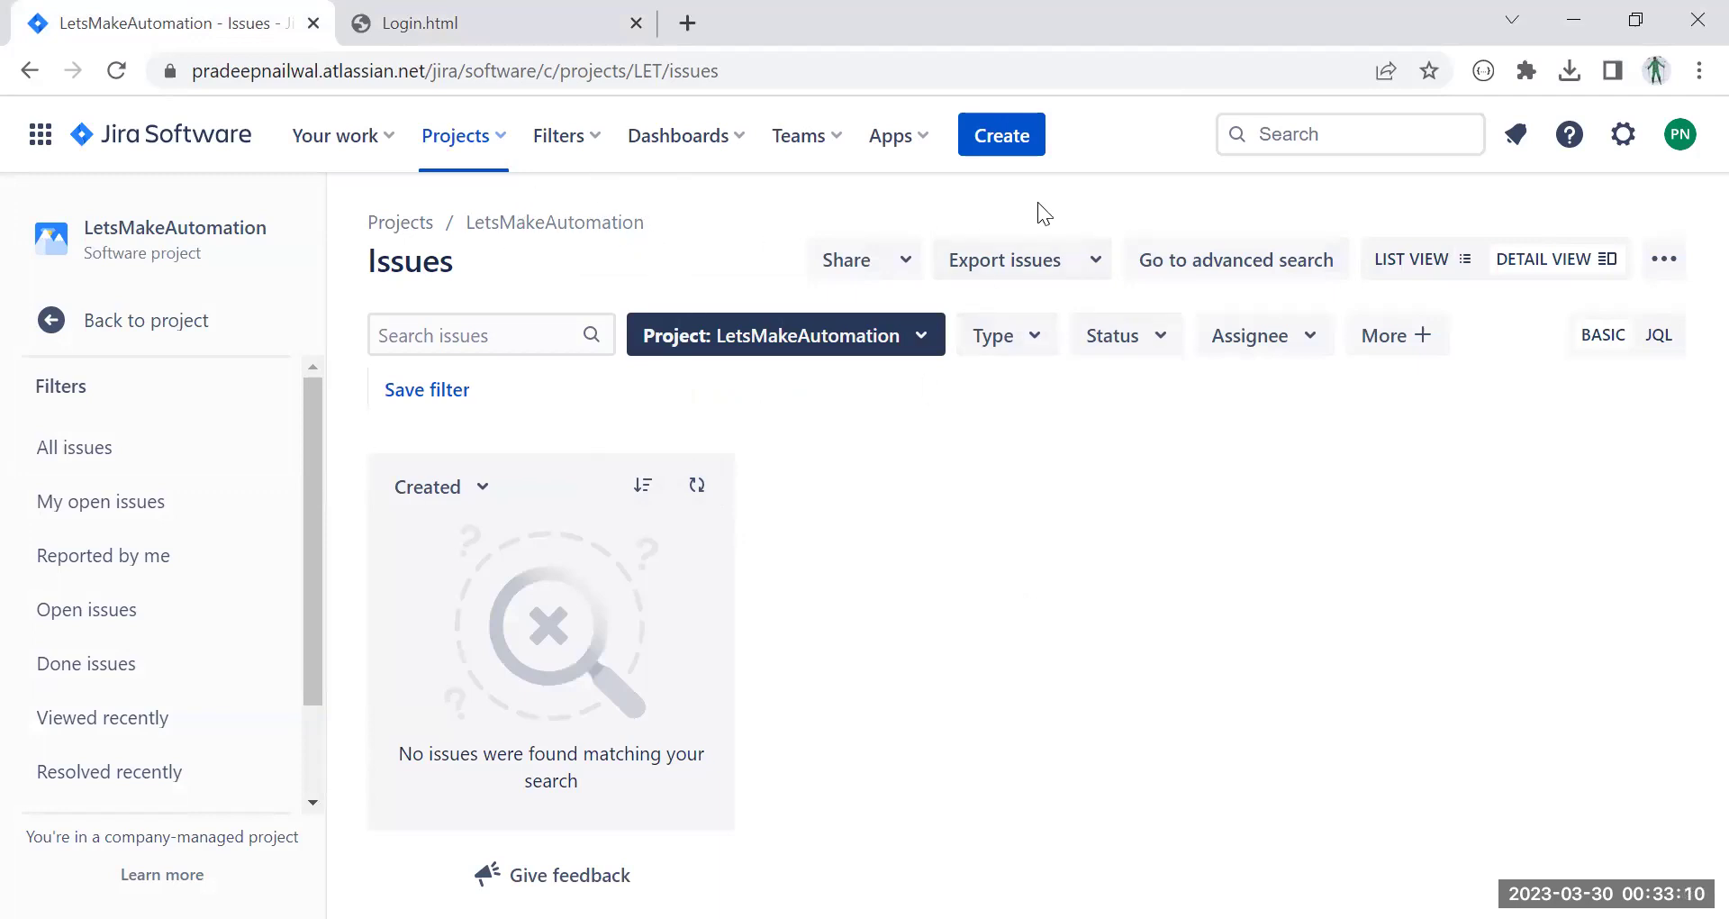
left_click(987, 144)
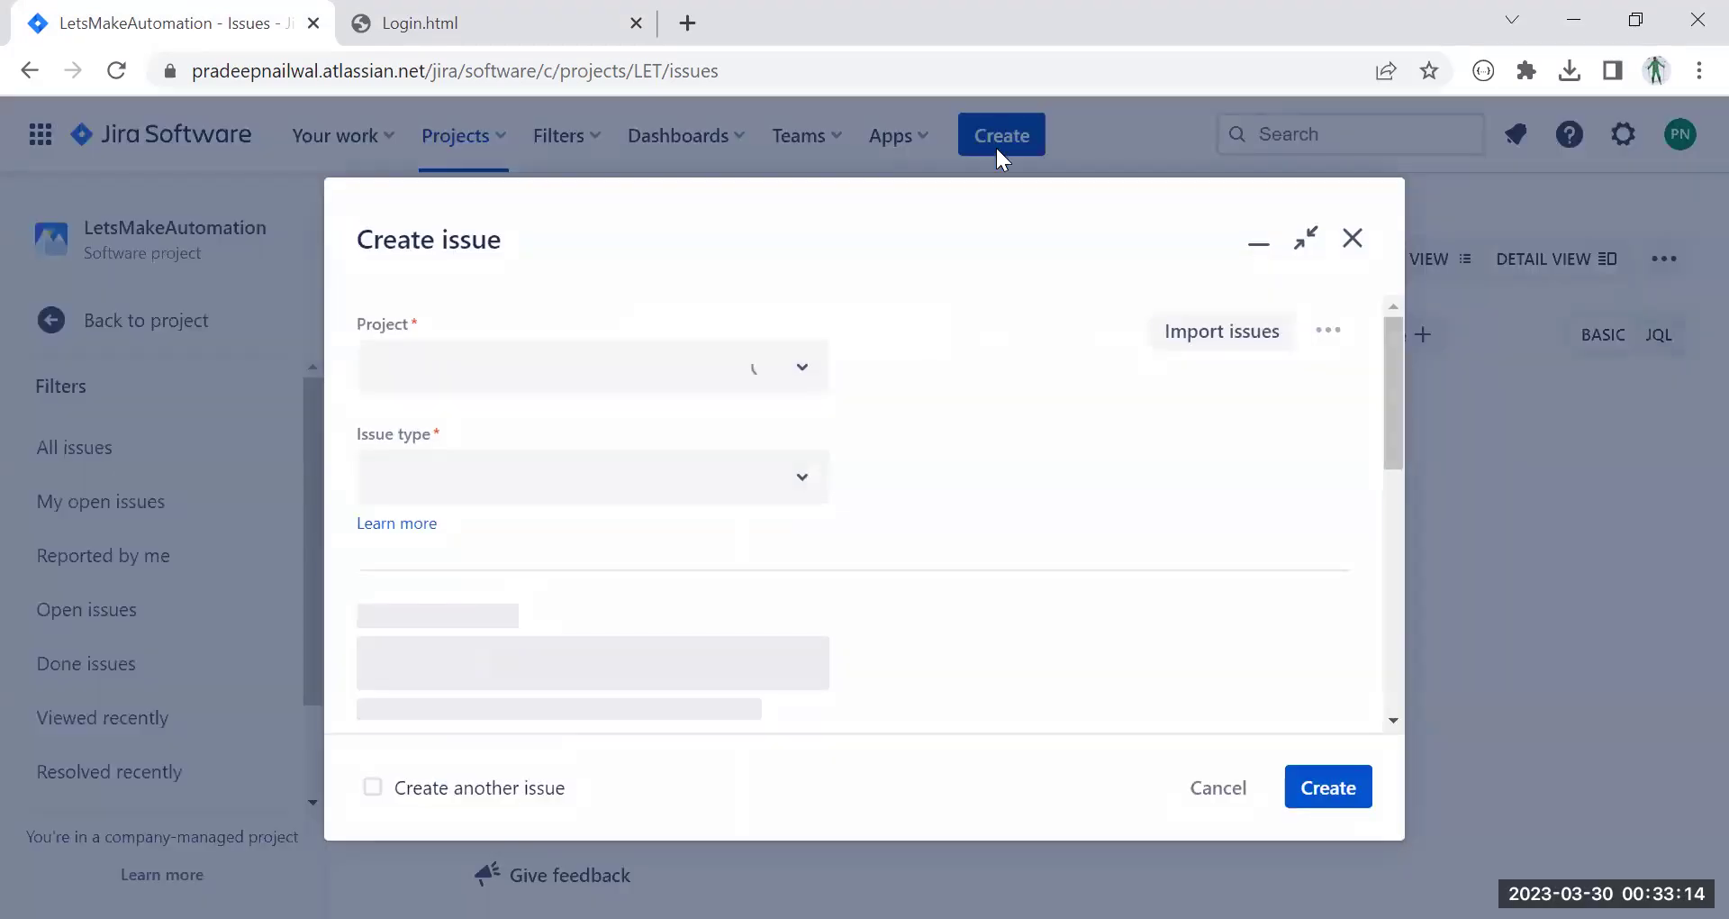
- Set up the new issue in project LetsMakeAutomation (LET) with issue type Bug
left_click_drag(1394, 362, 1384, 321)
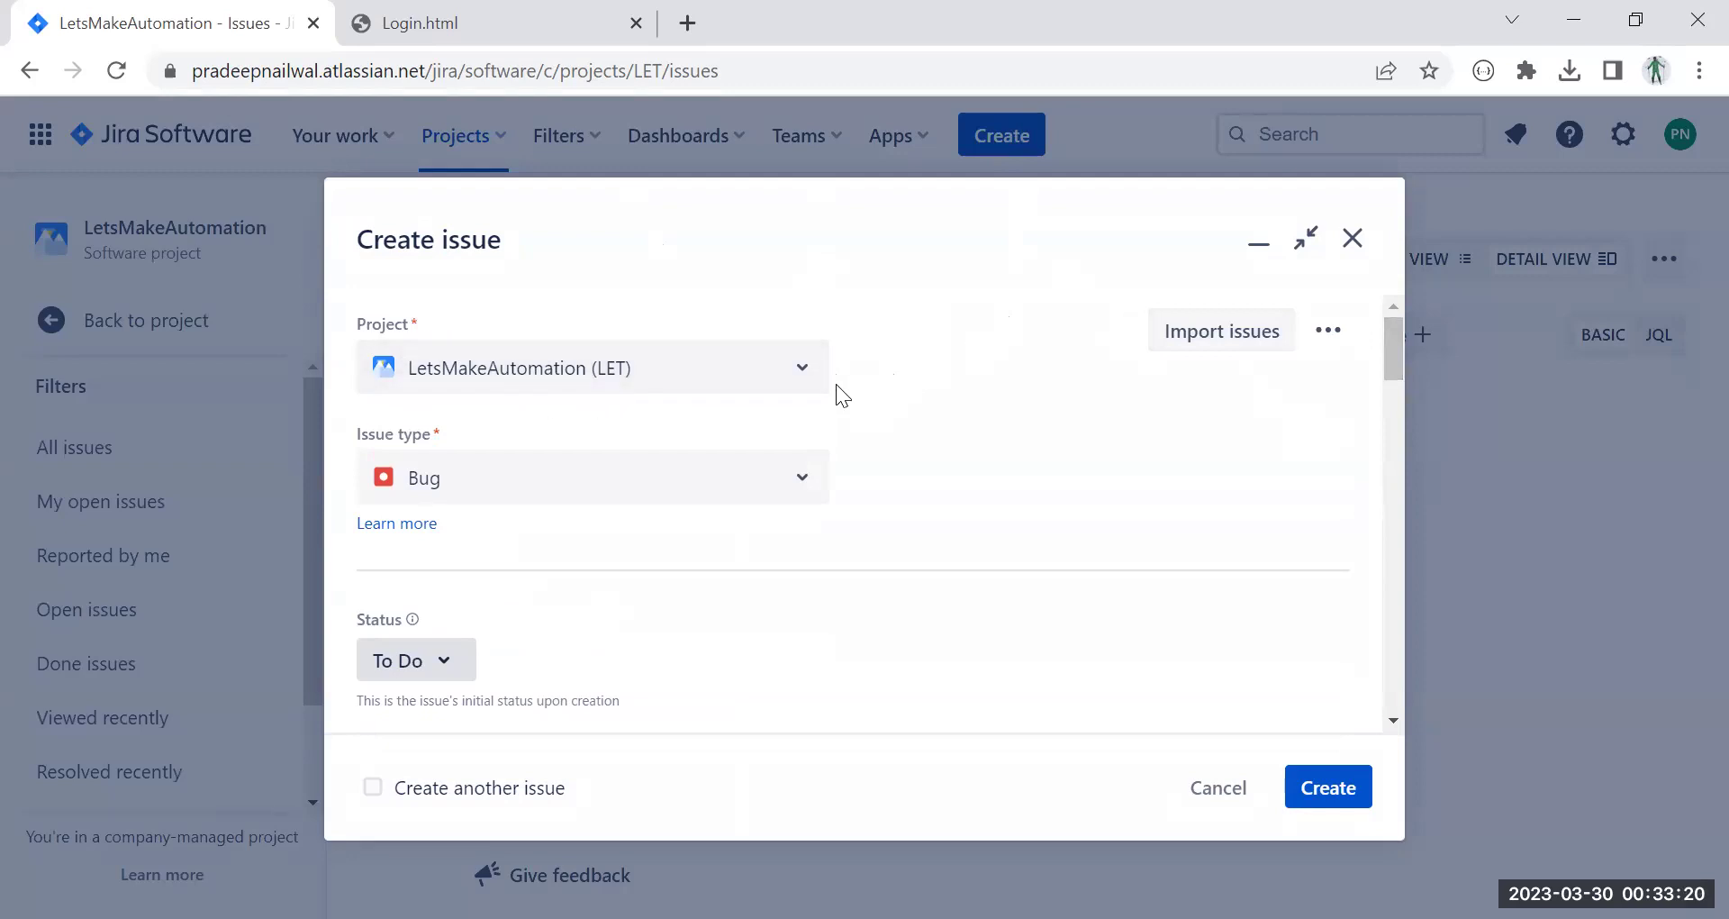
left_click(802, 378)
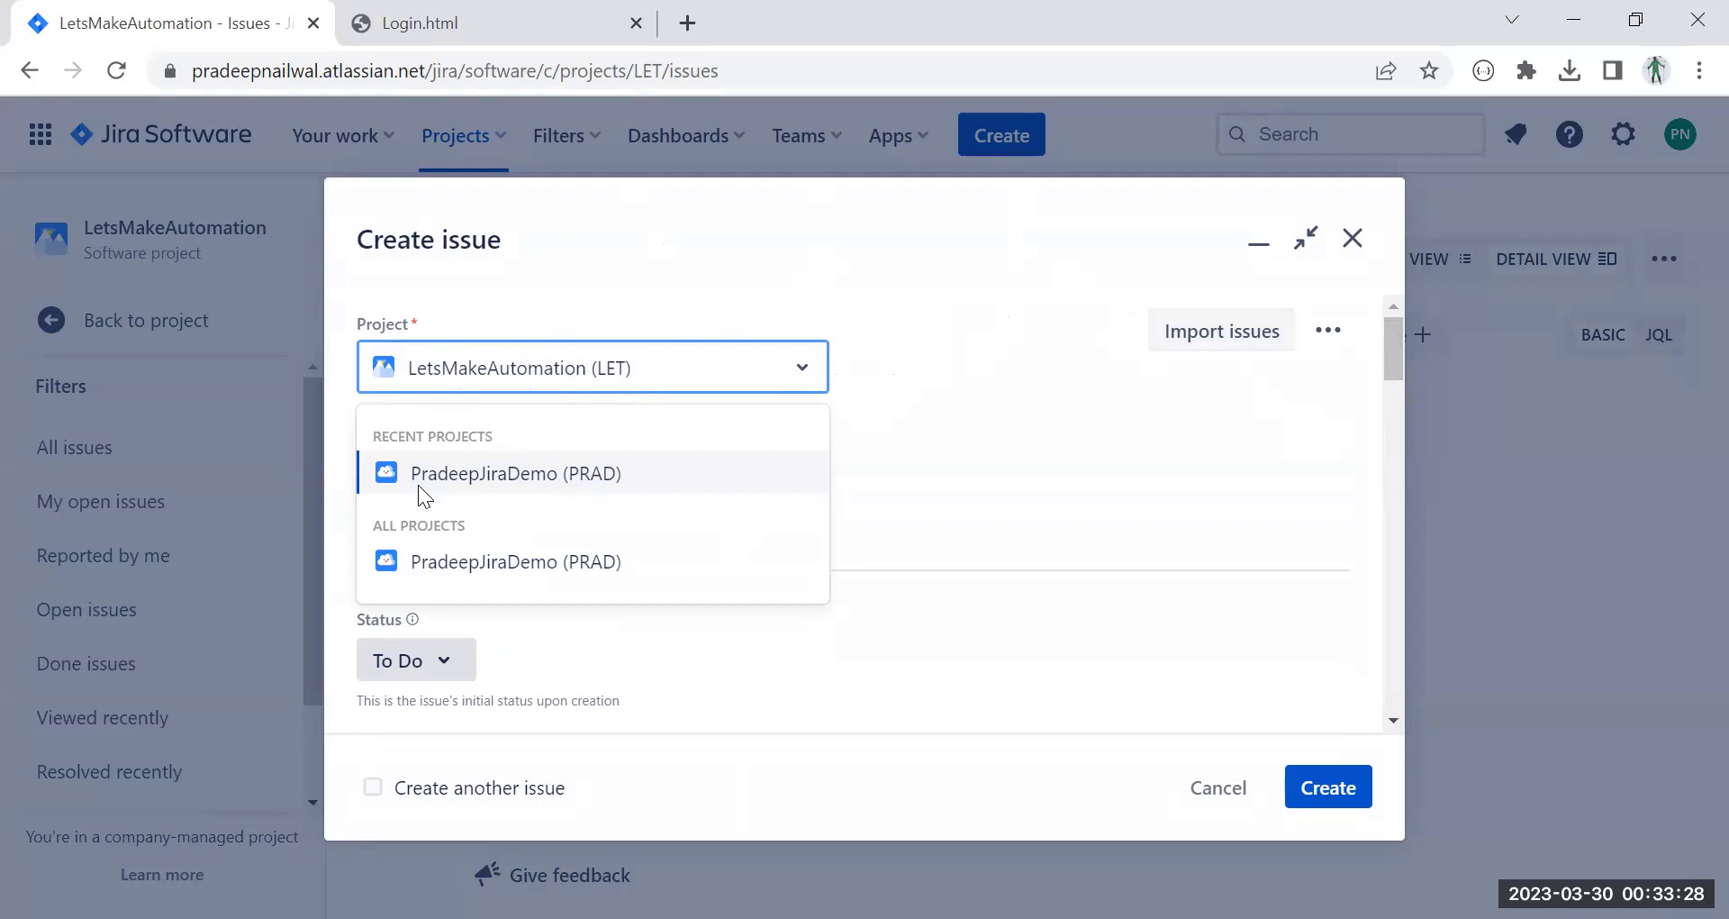
left_click(968, 361)
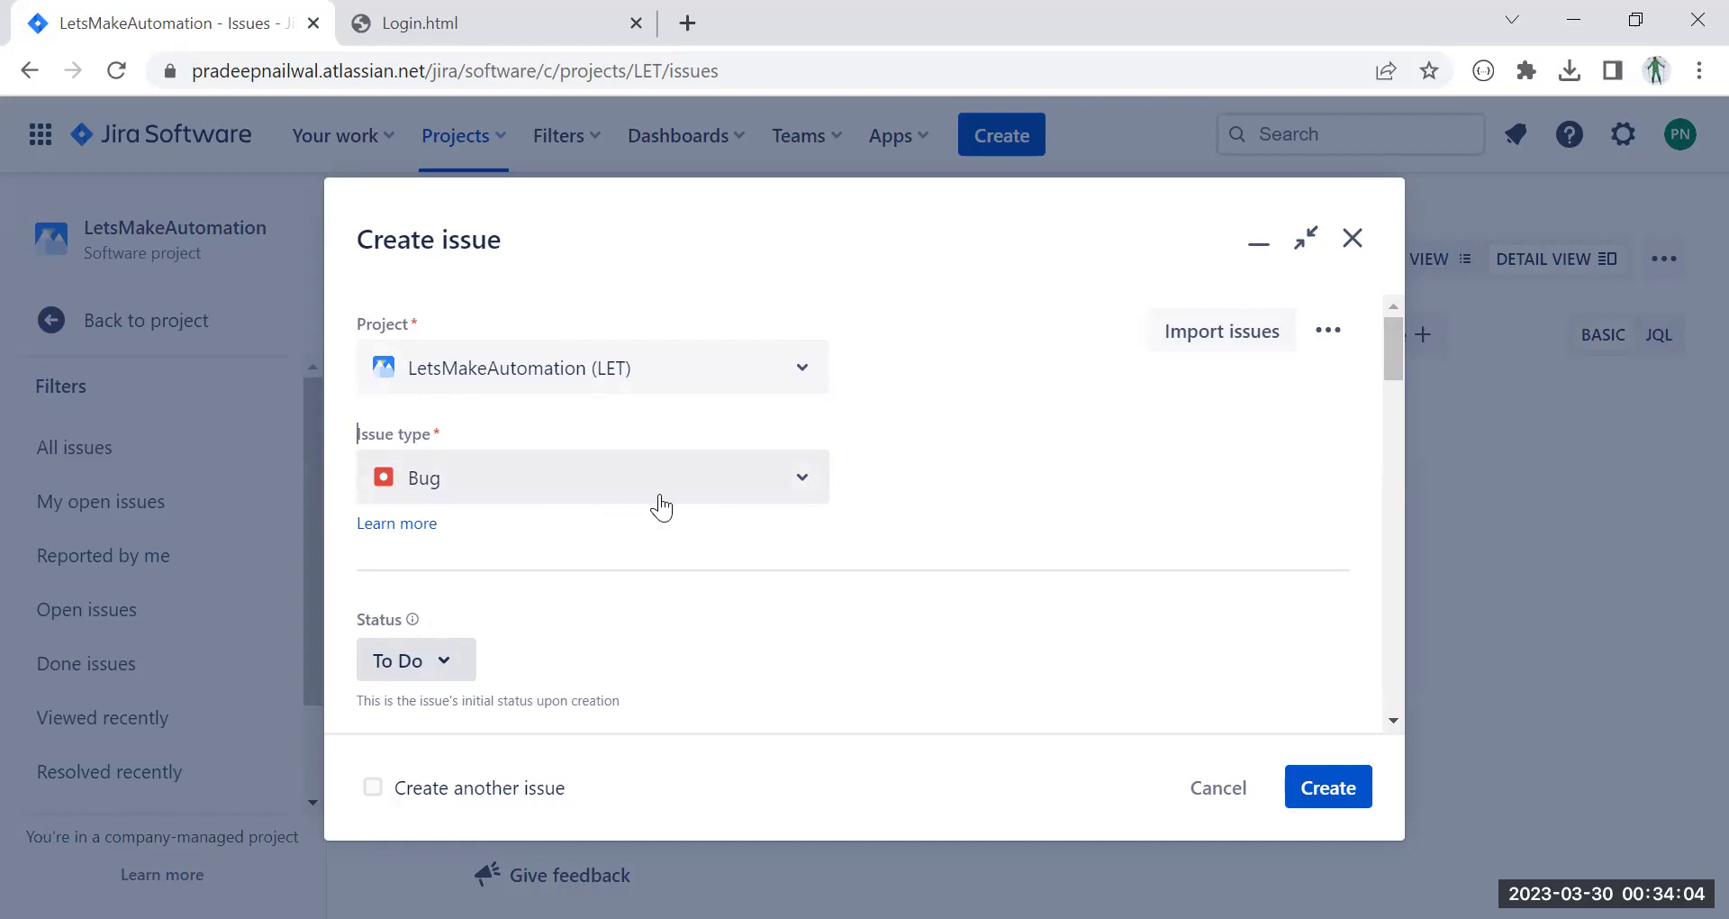
left_click(790, 480)
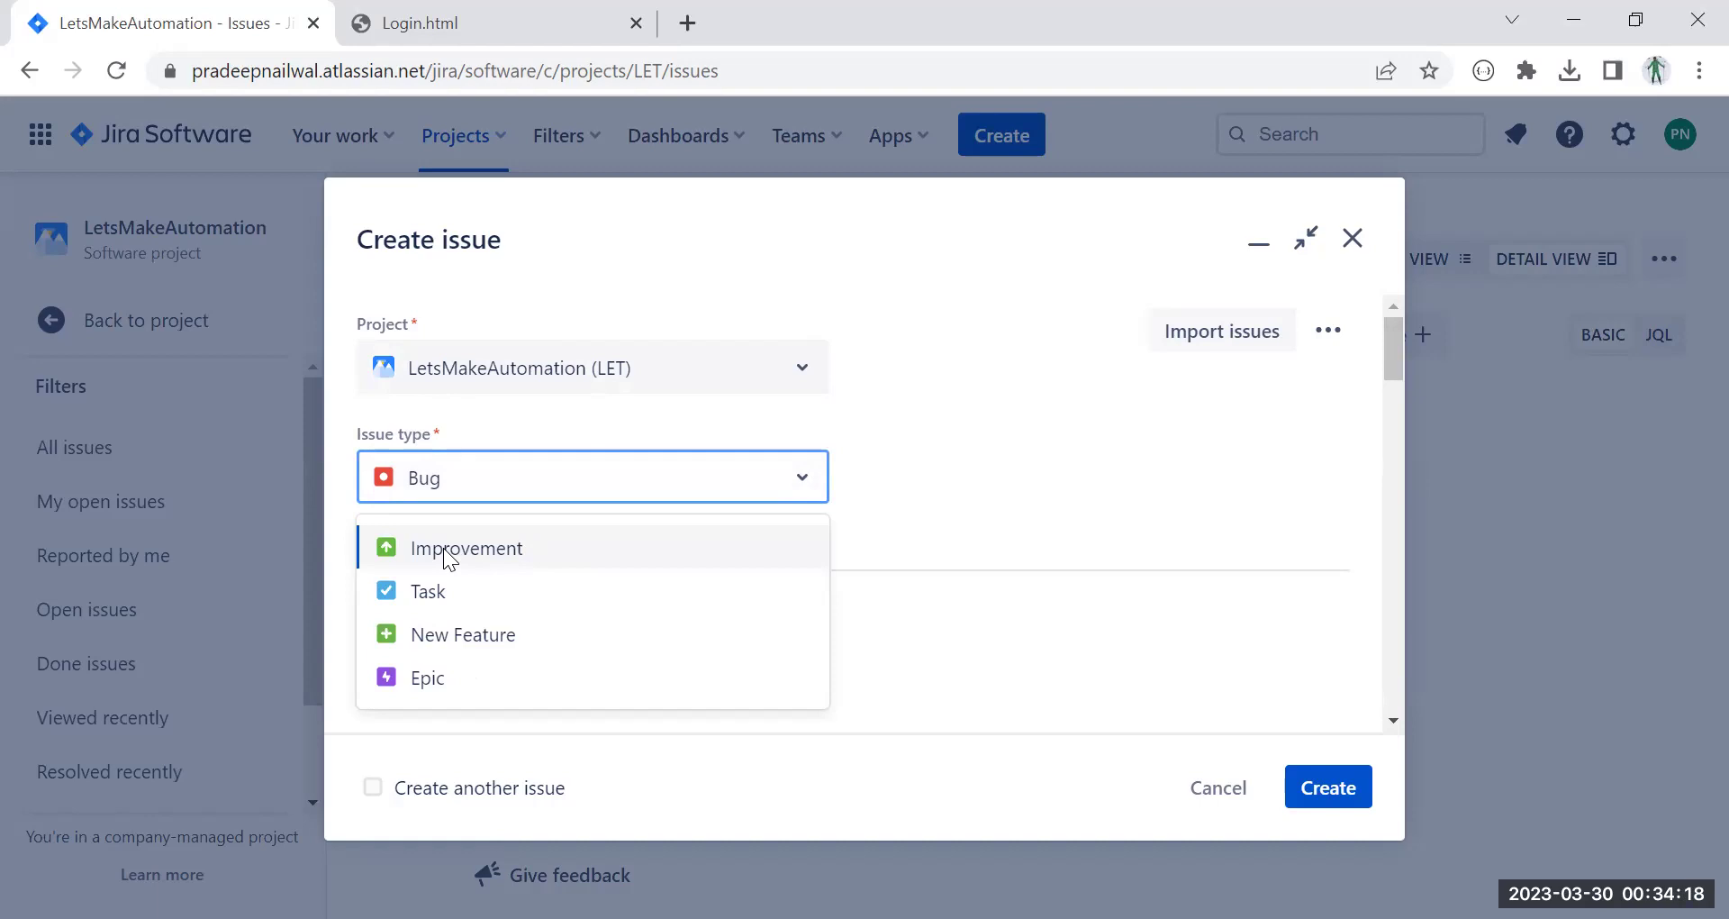
left_click(1042, 482)
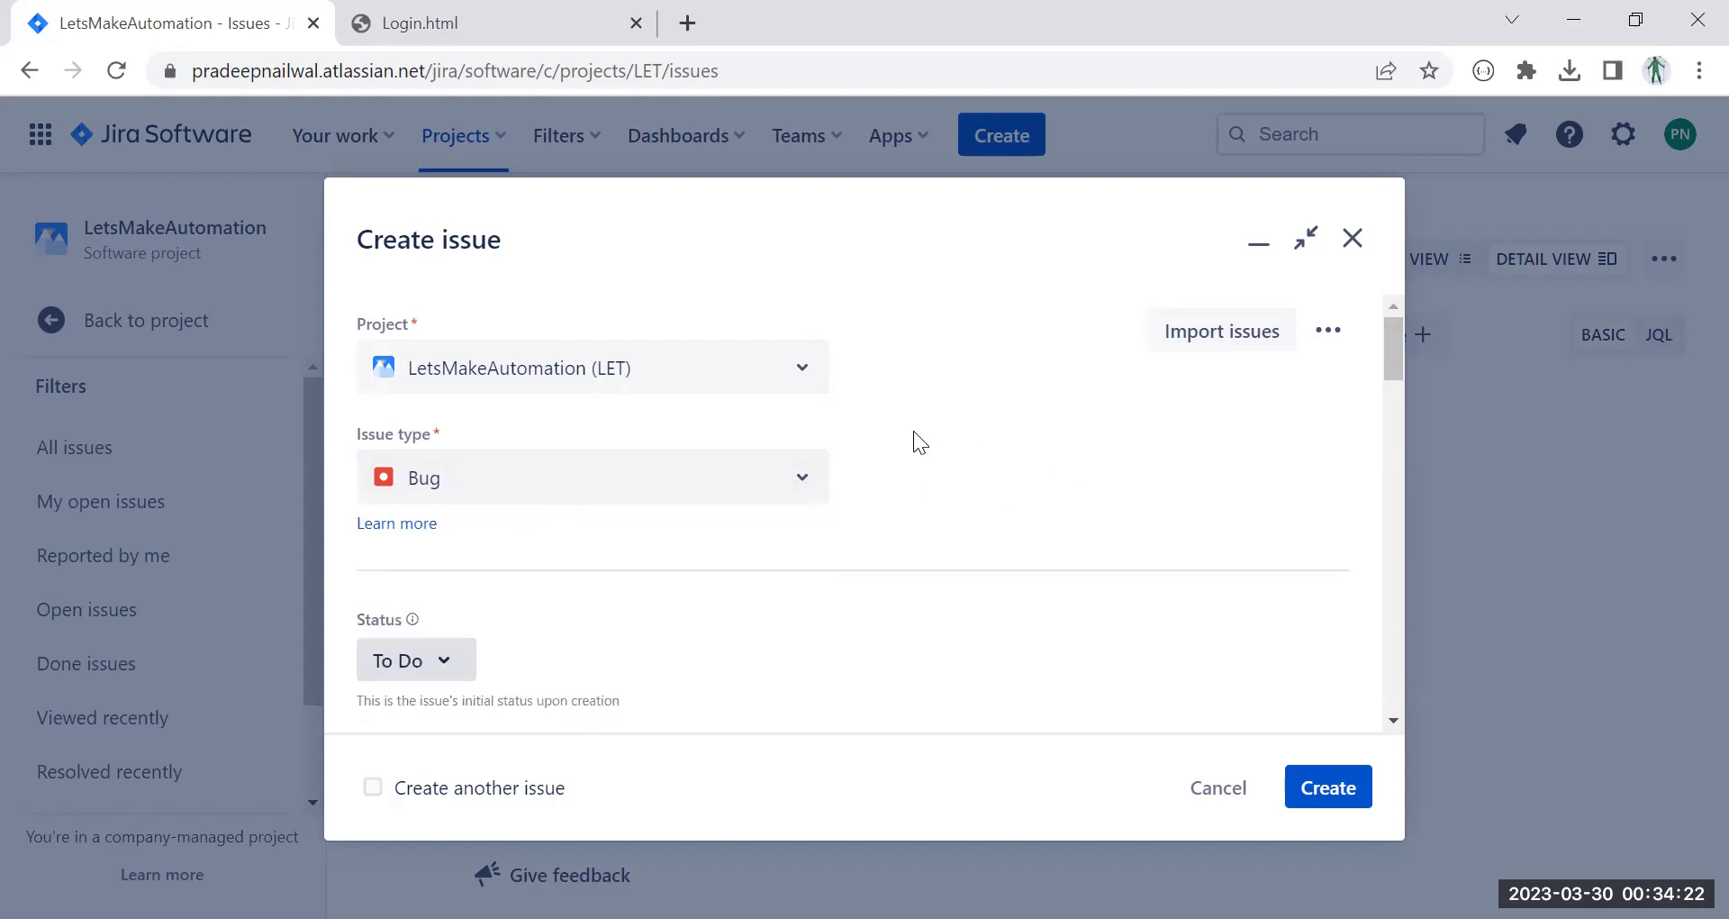
scroll(997, 422, "down", 3)
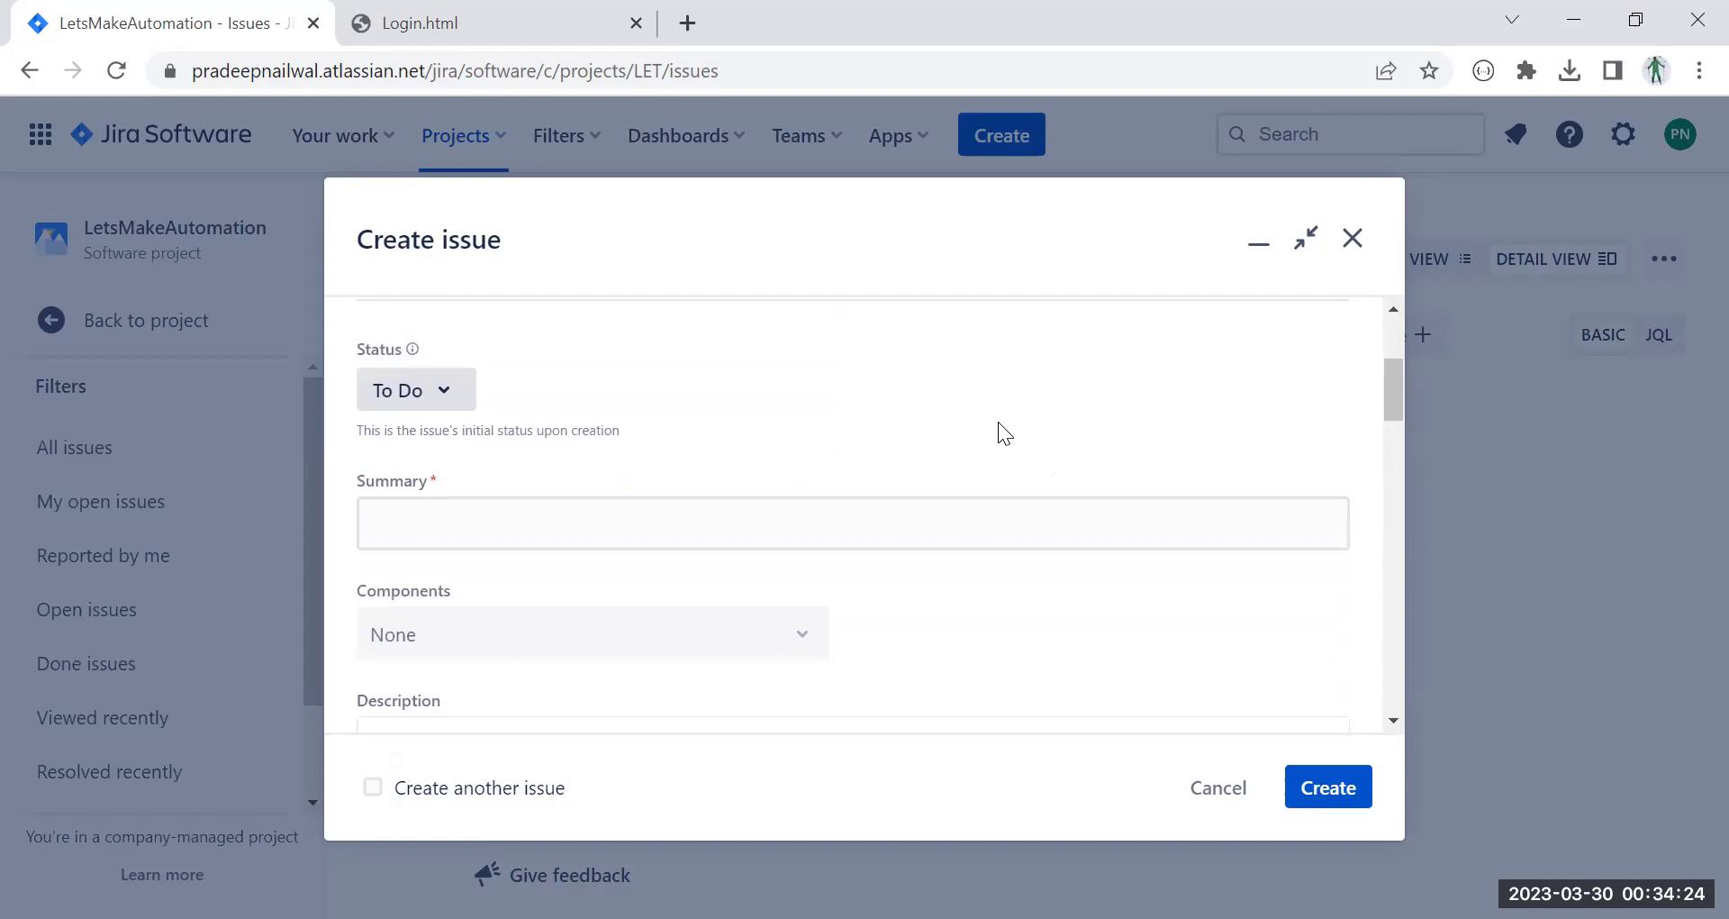
left_click(446, 399)
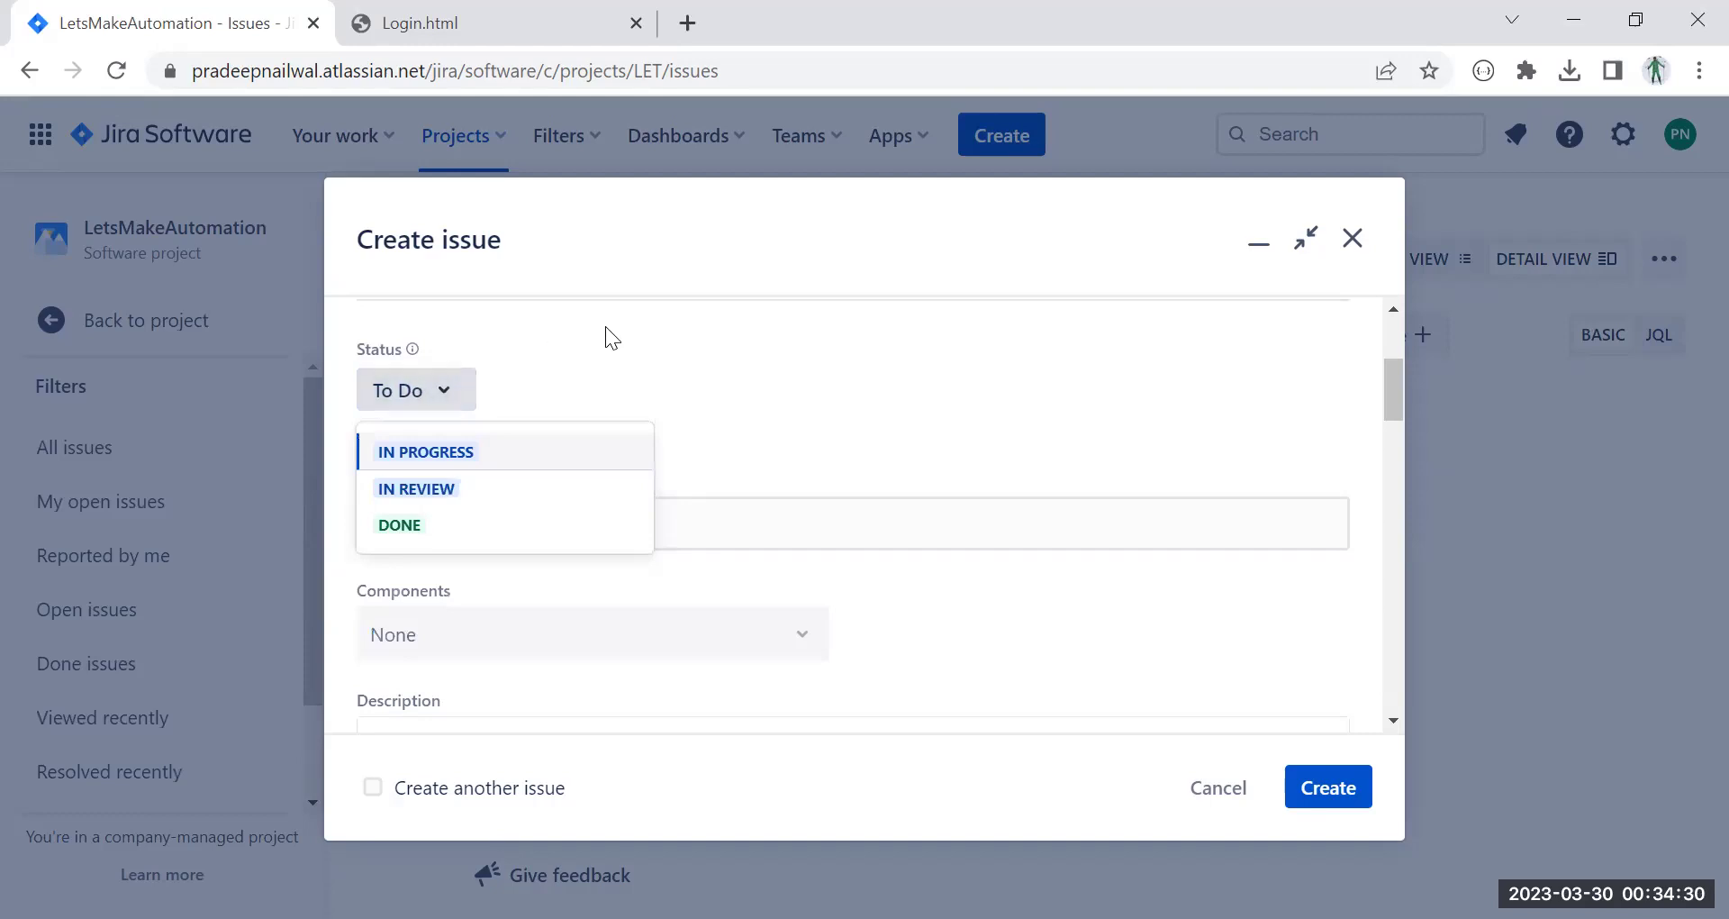
left_click(724, 339)
scroll(724, 342, "down", 2)
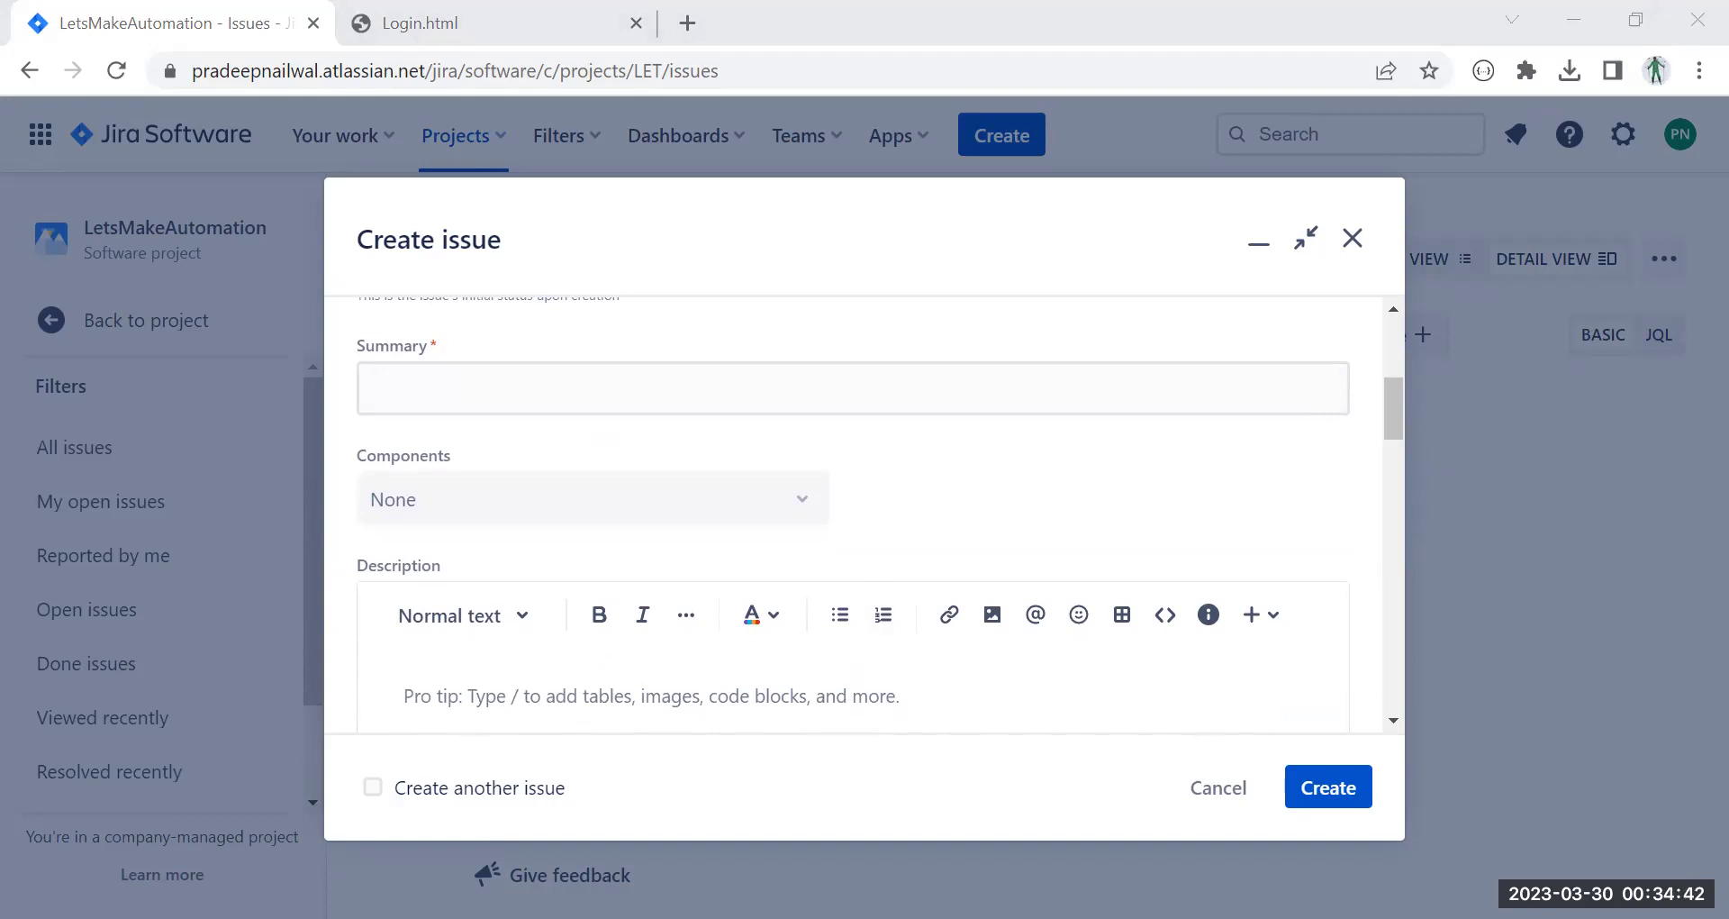
- Paste 'Login is not working with valid User name and password.' into the Summary field
left_click(474, 389)
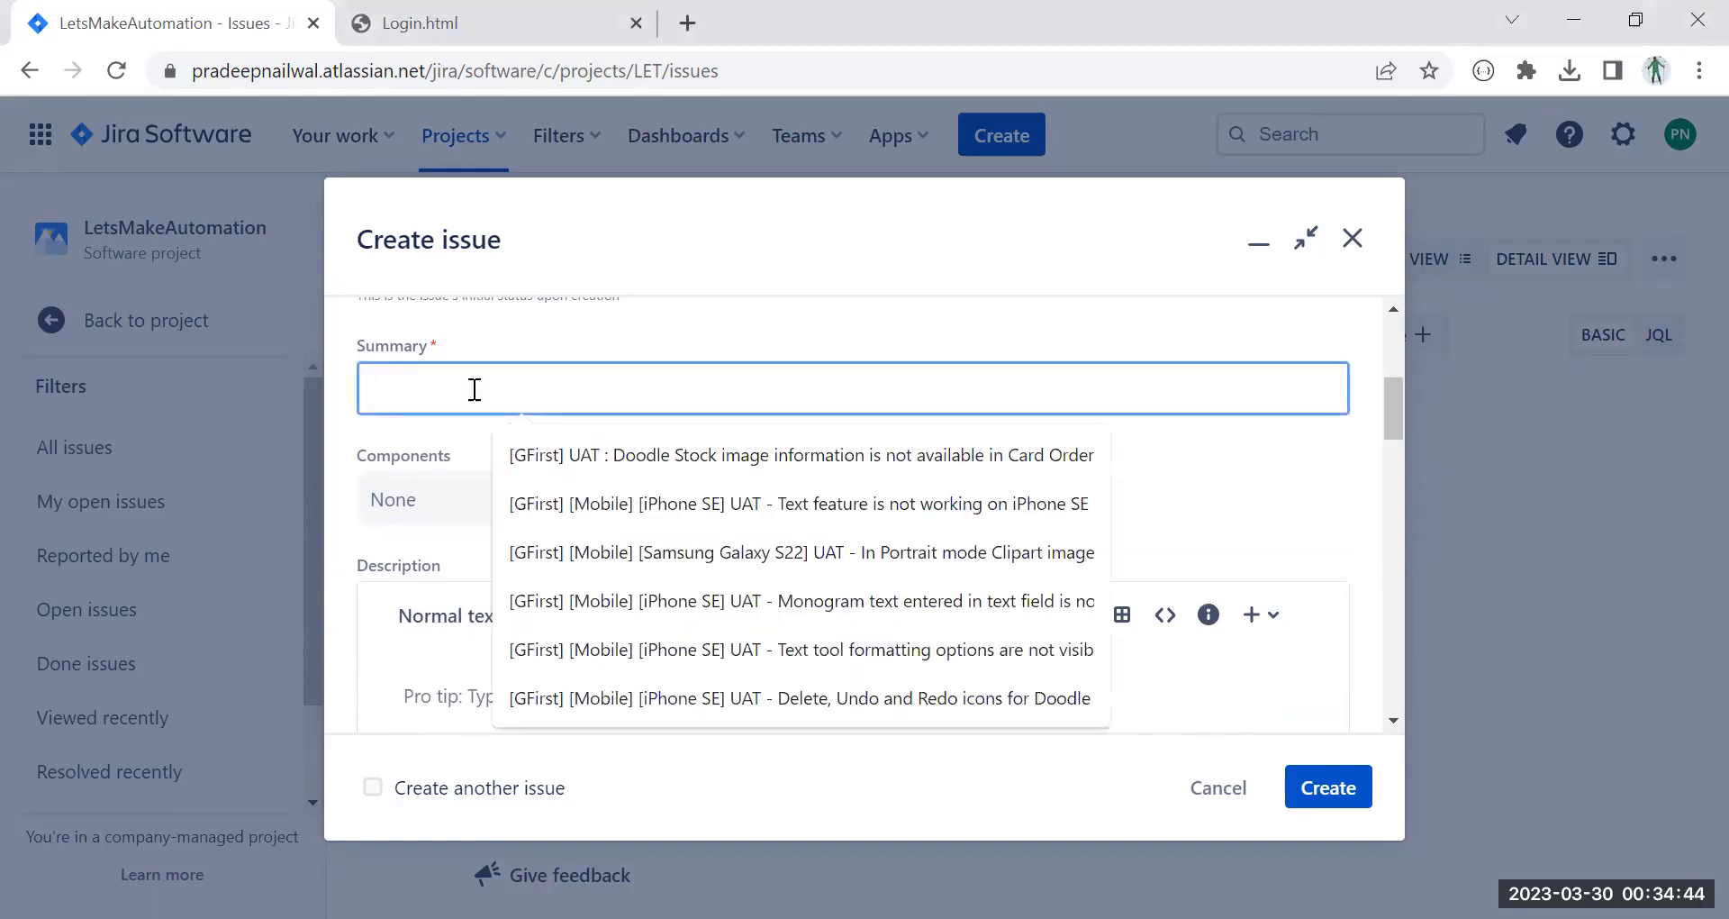
key("ctrl+v")
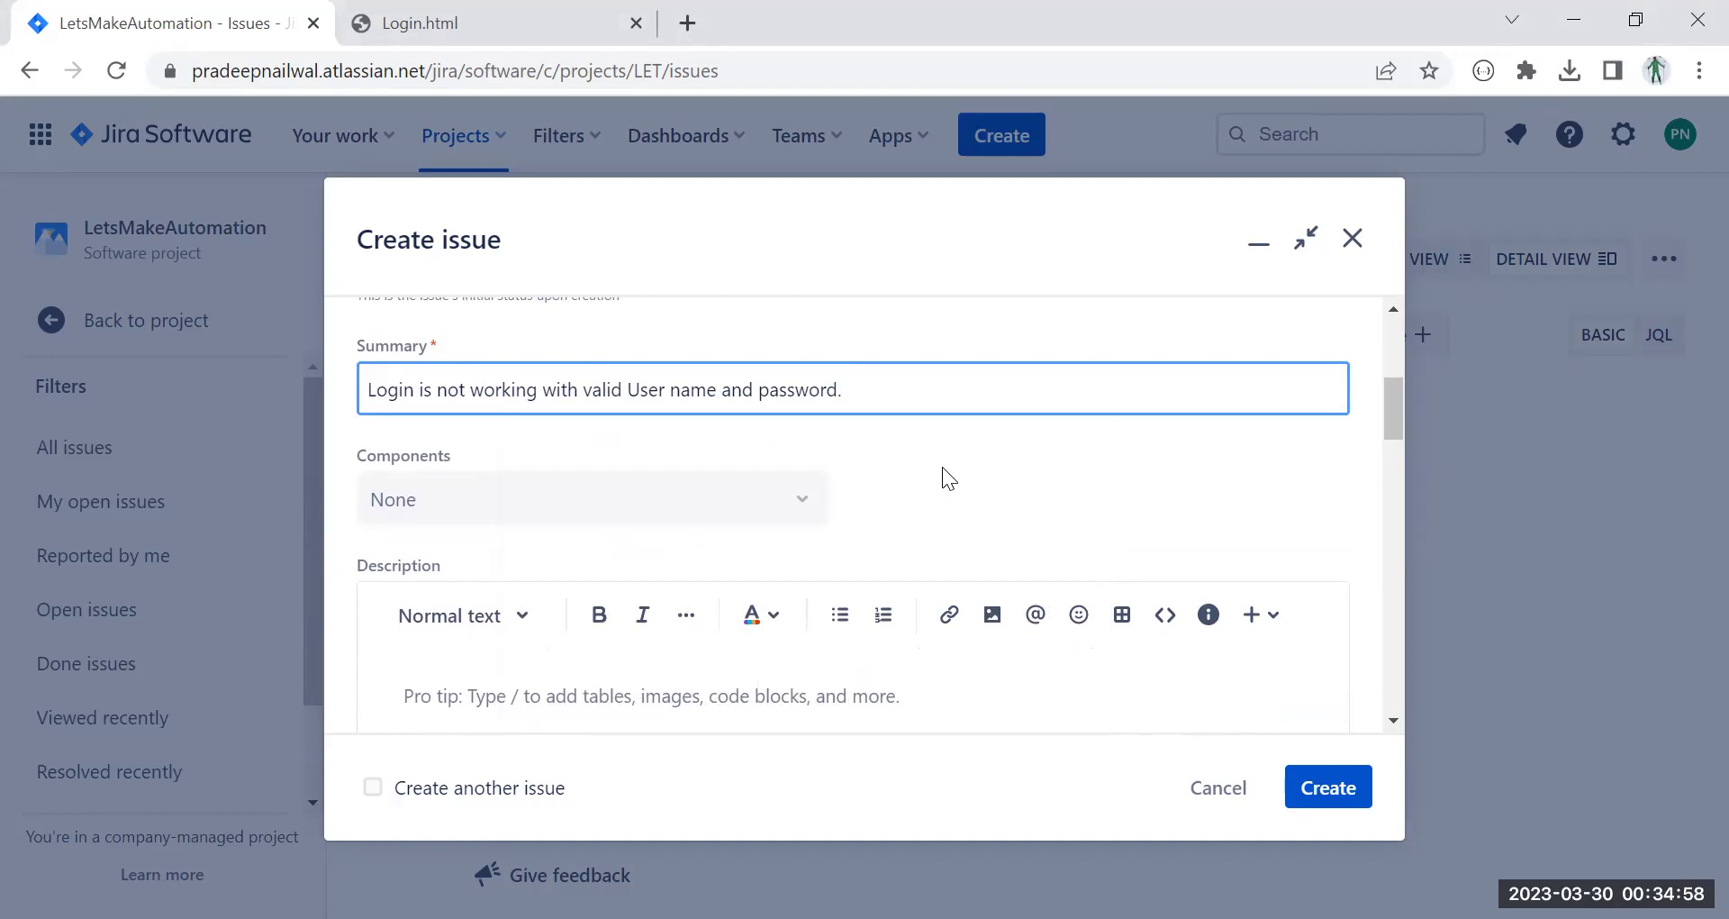
scroll(942, 466, "down", 2)
scroll(942, 471, "up", 2)
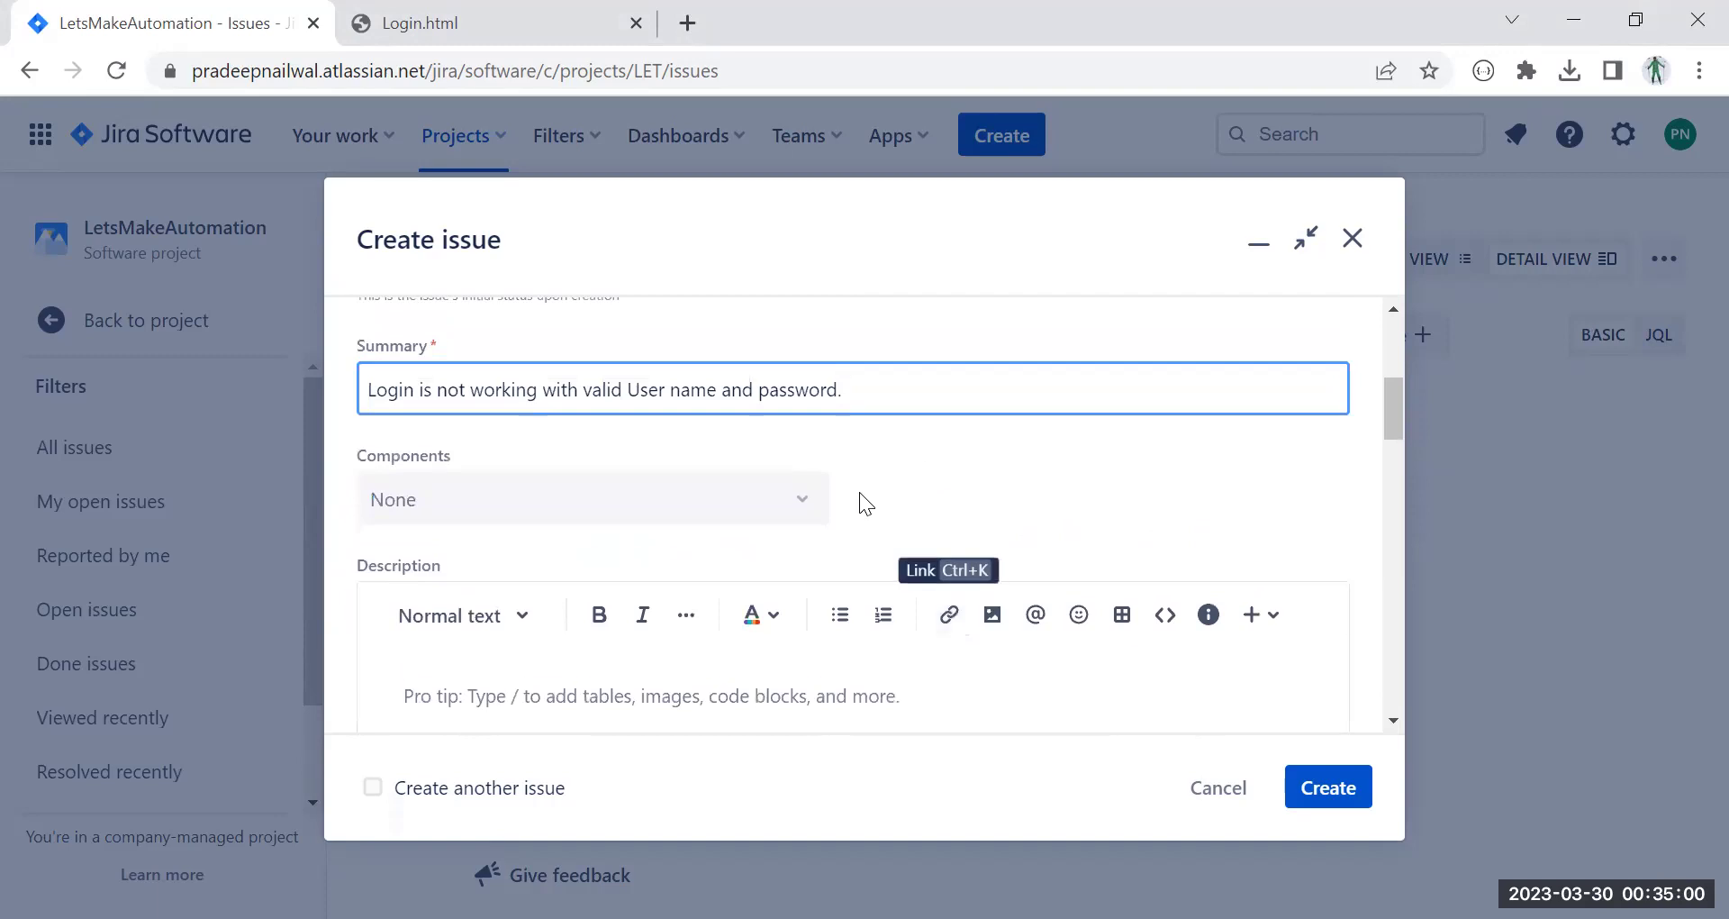
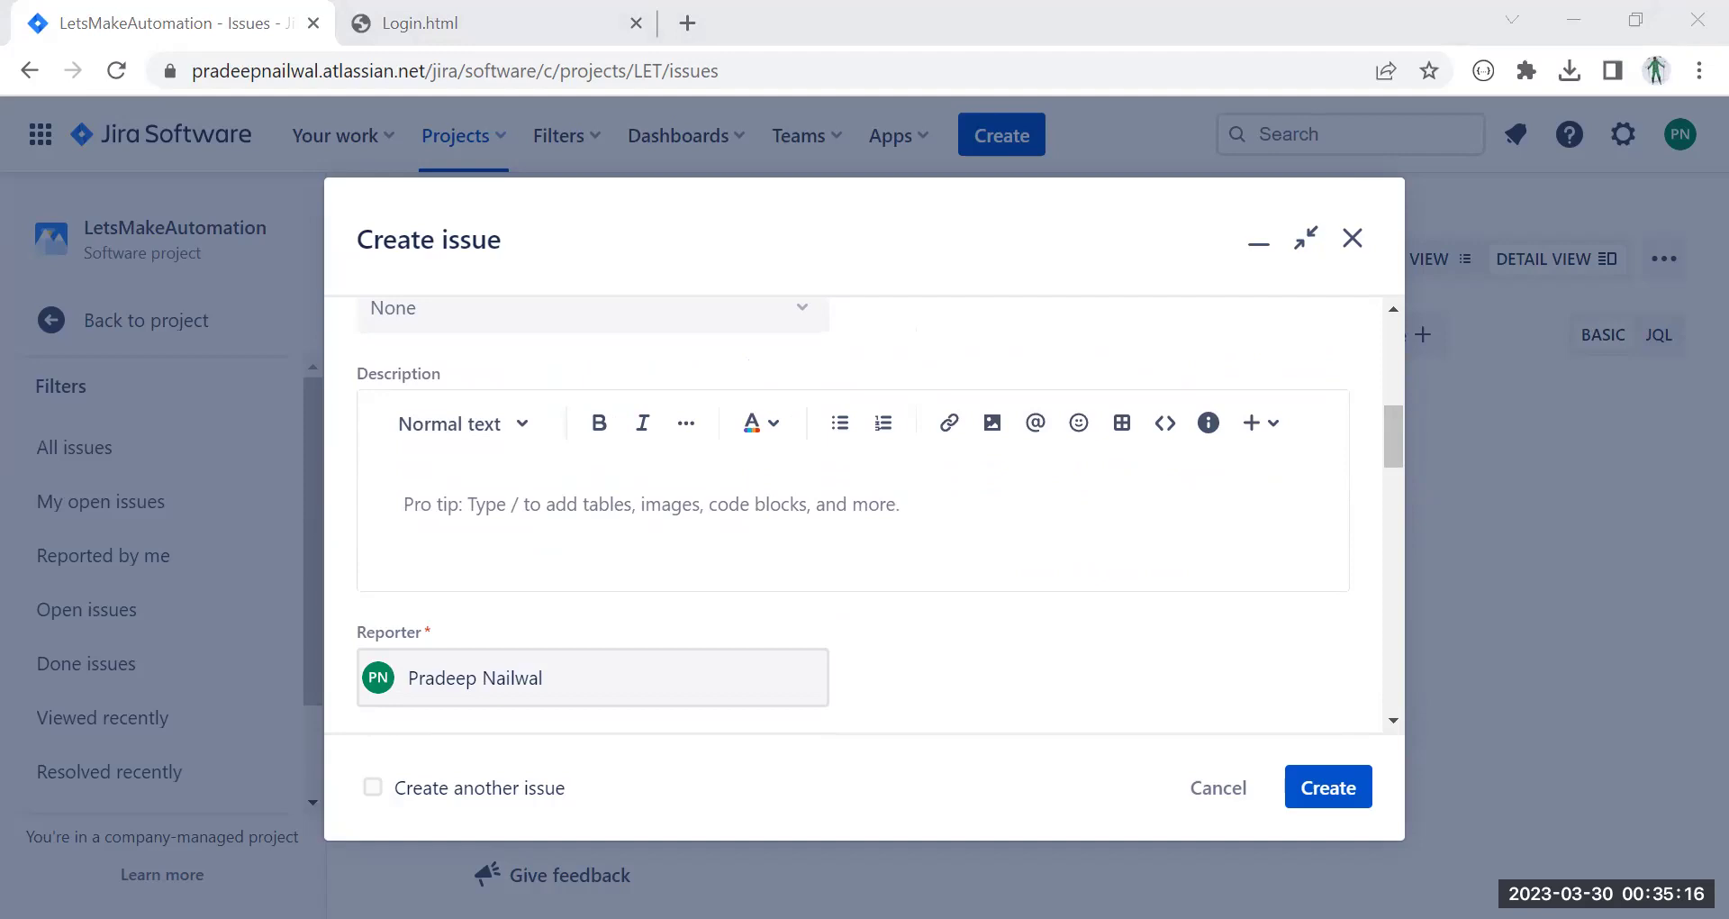
- Paste the 'Steps to Reproduce:' heading into the description and make it bold and underlined
left_click(398, 500)
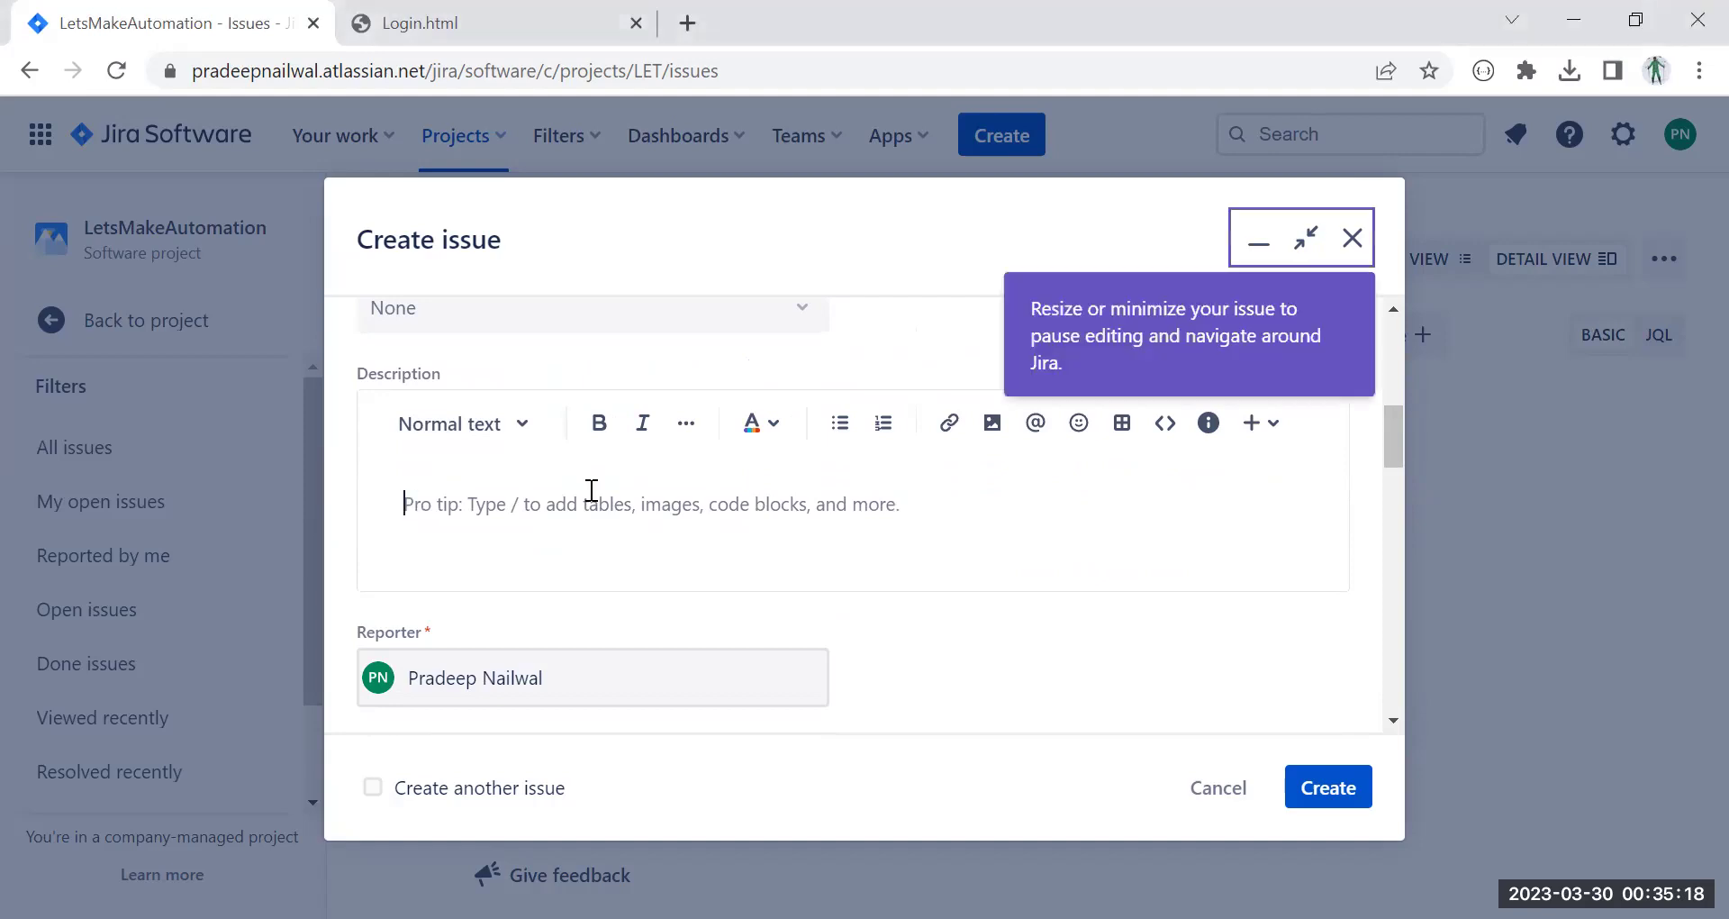
type("Steps to Reproduce:")
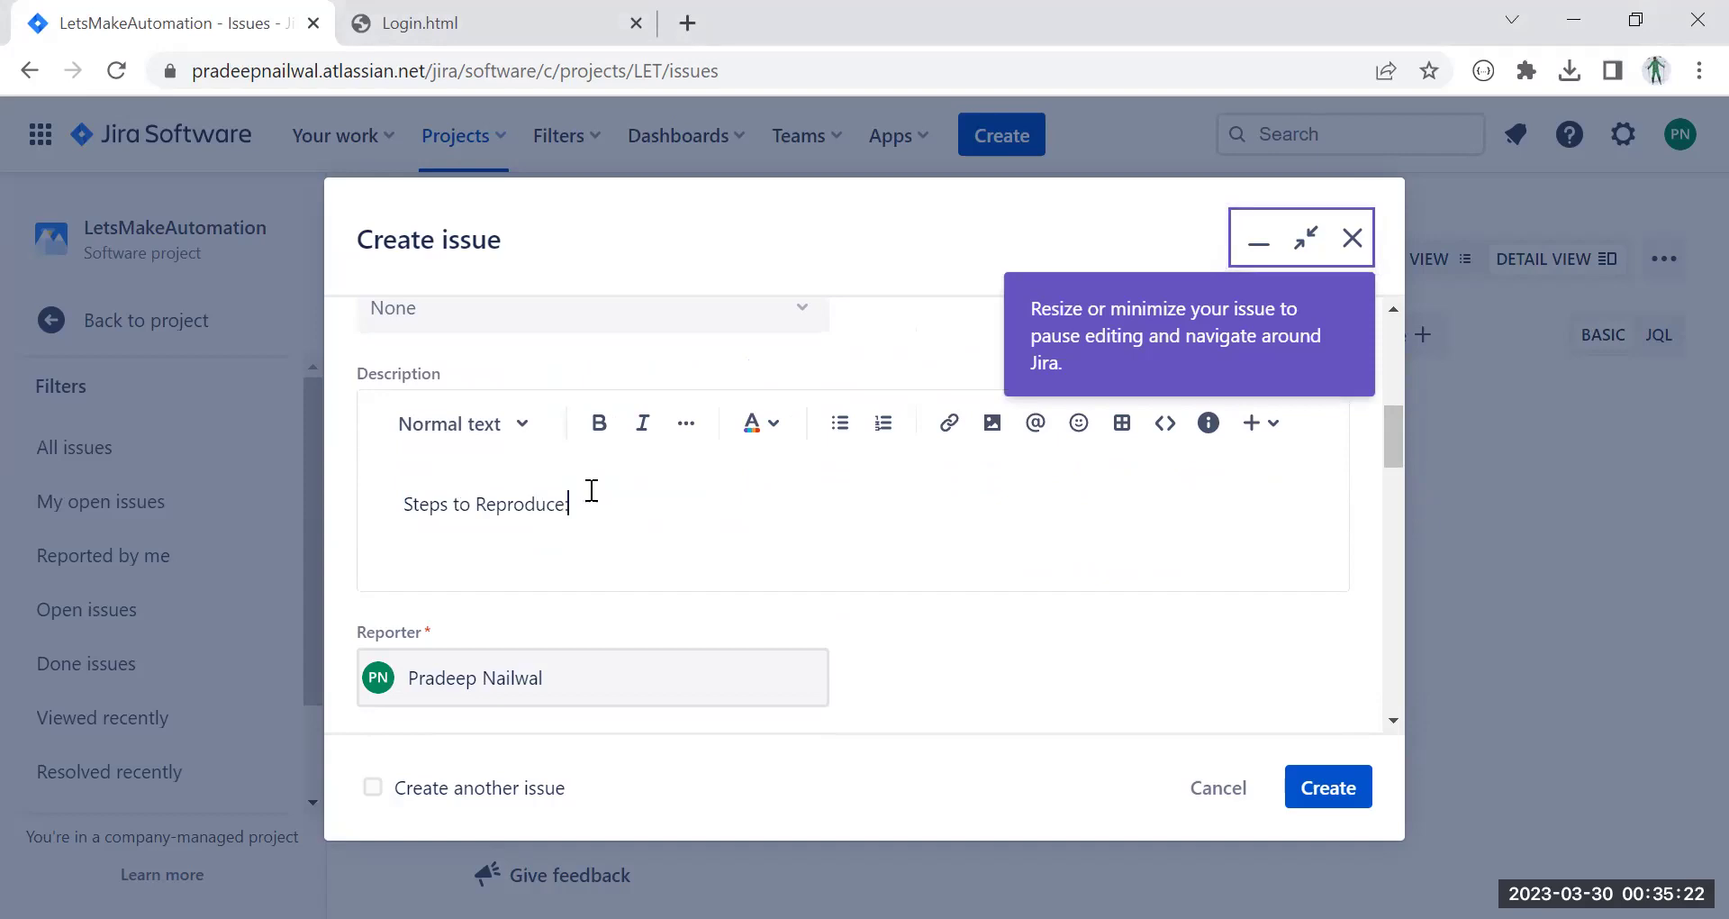
key("Return")
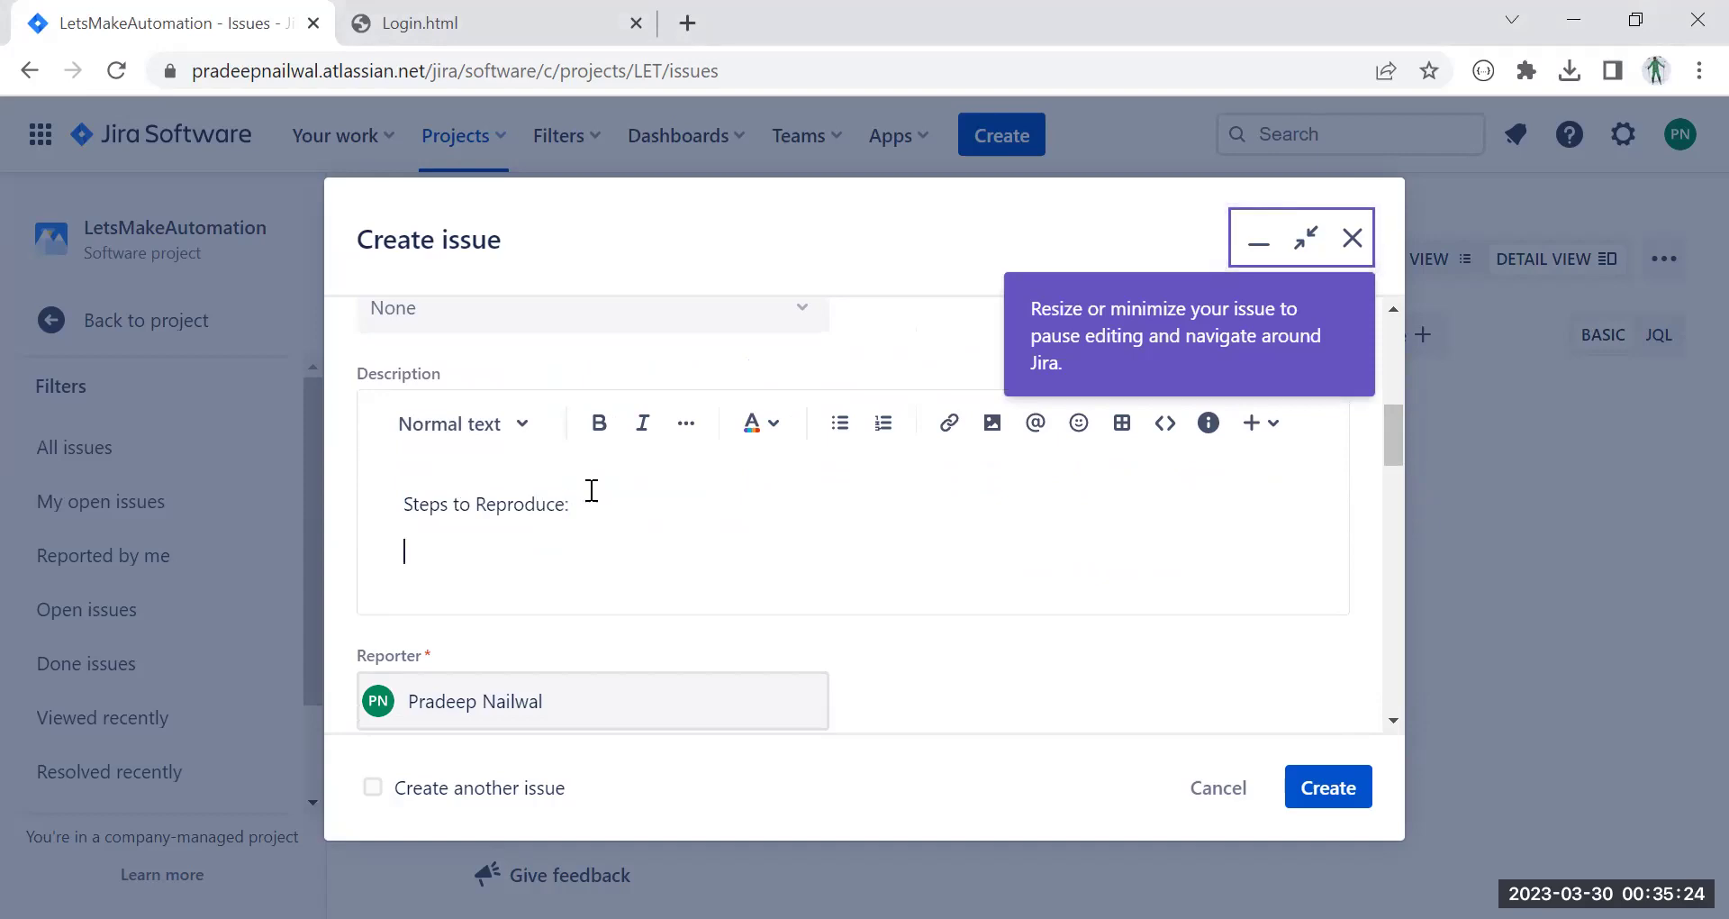
left_click(404, 502)
left_click_drag(415, 502, 592, 509)
key("ctrl+b")
key("ctrl+u")
- Start a numbered list with 'Open Application' and a pasted second step
left_click(479, 535)
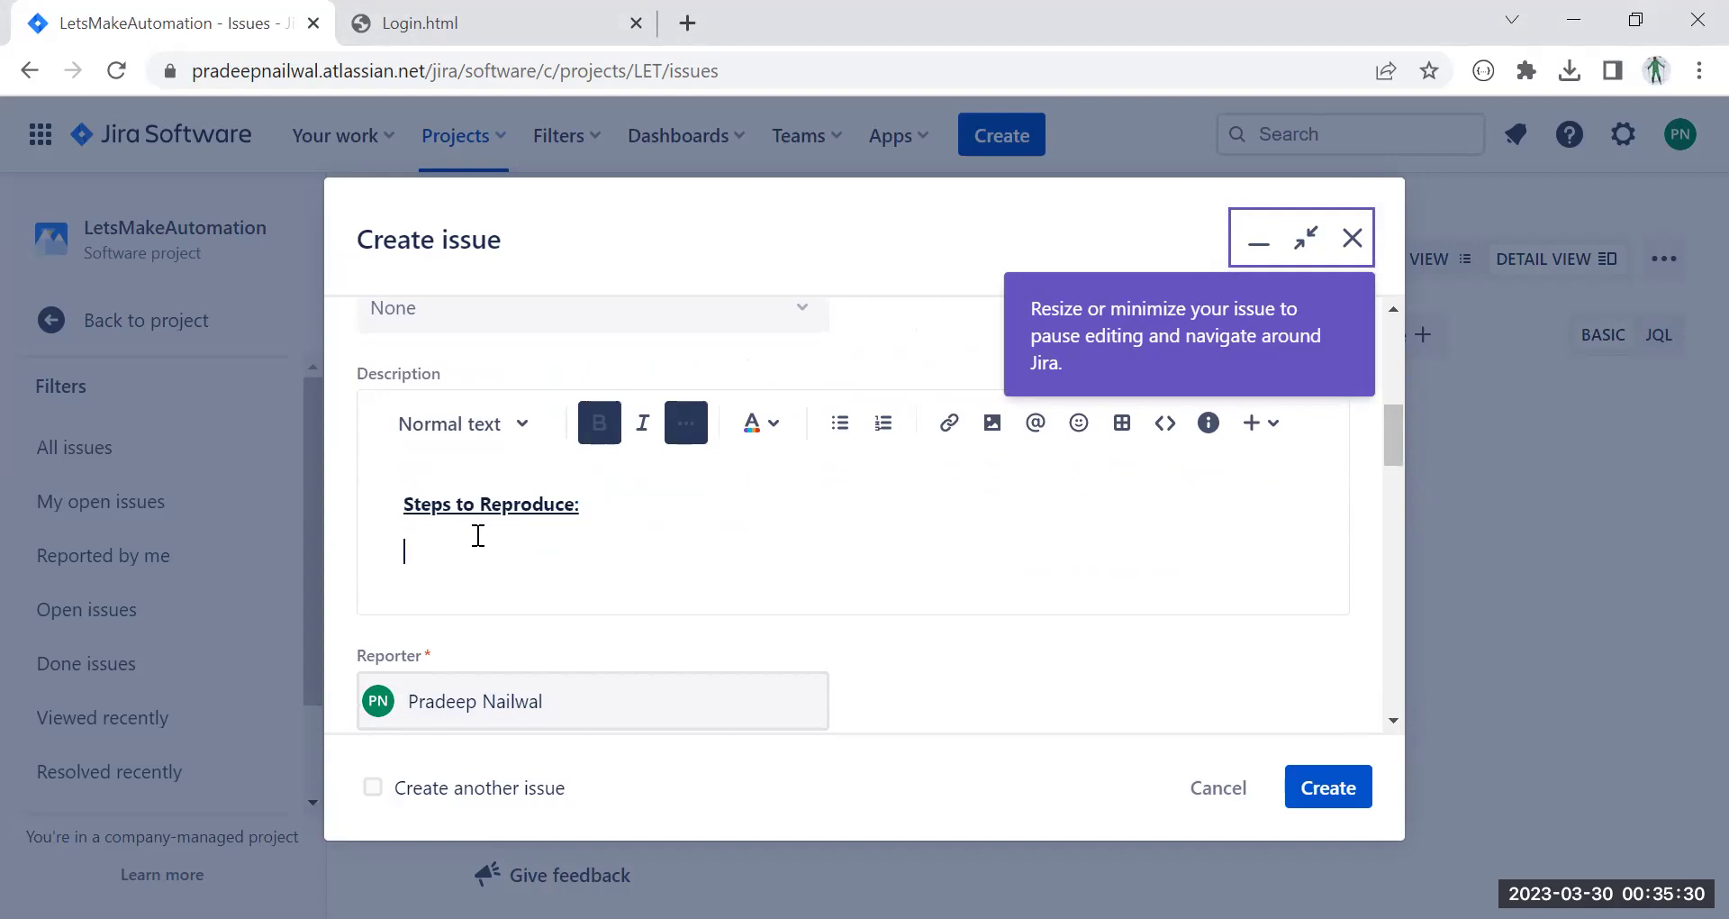
left_click(883, 423)
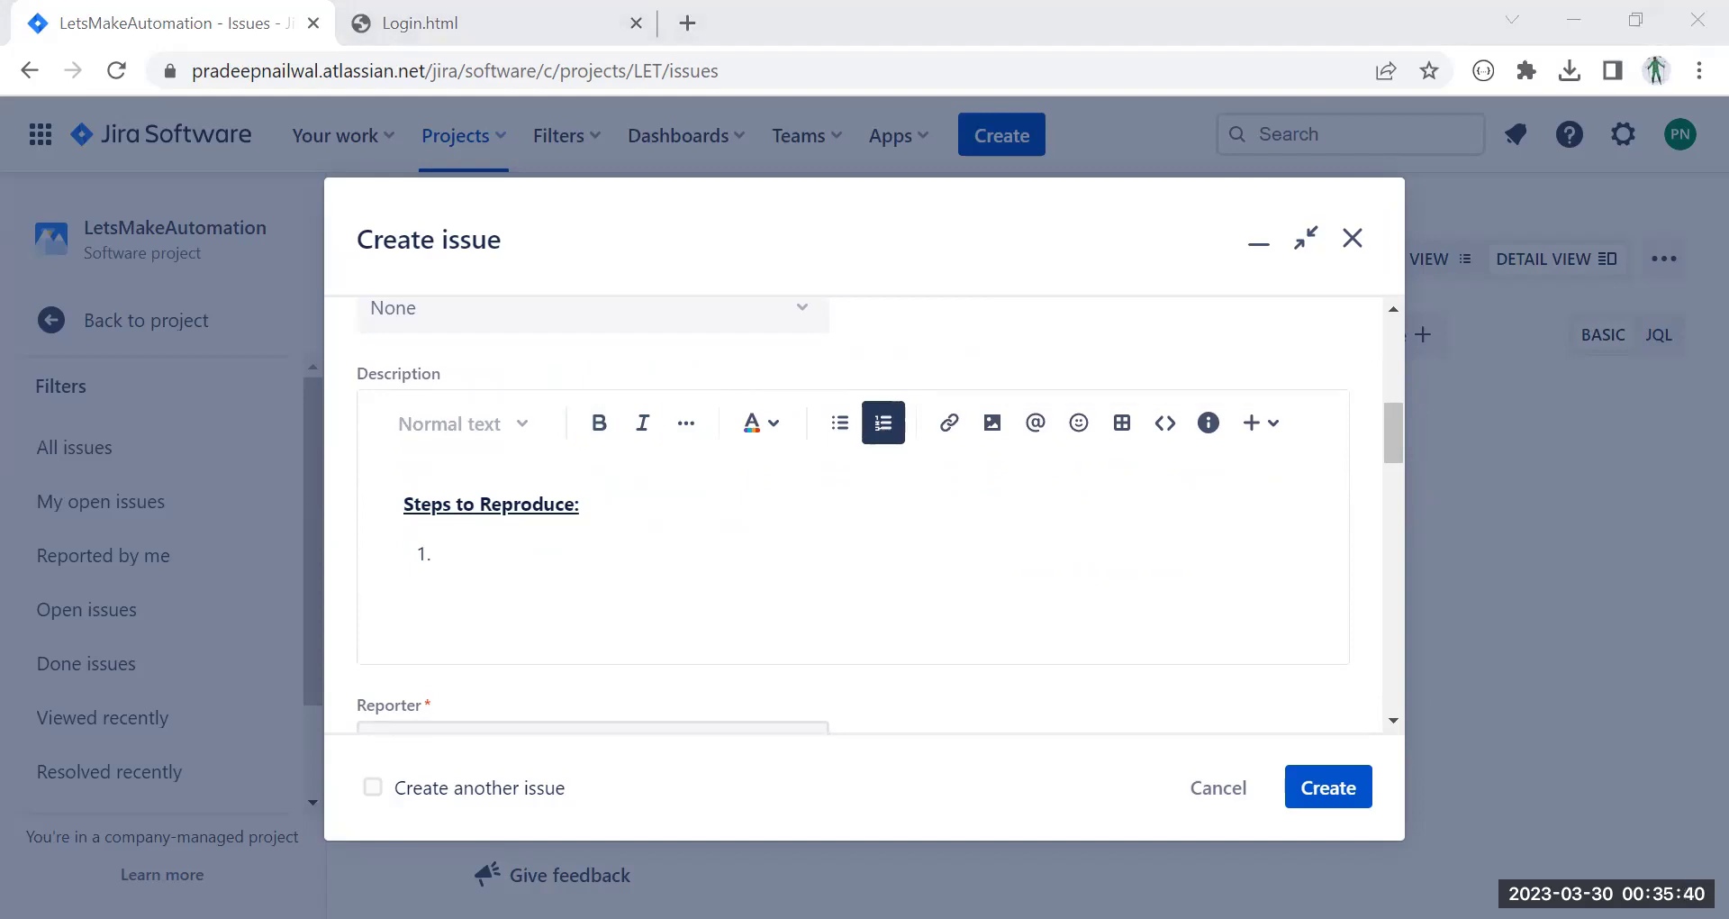
type("Open Application")
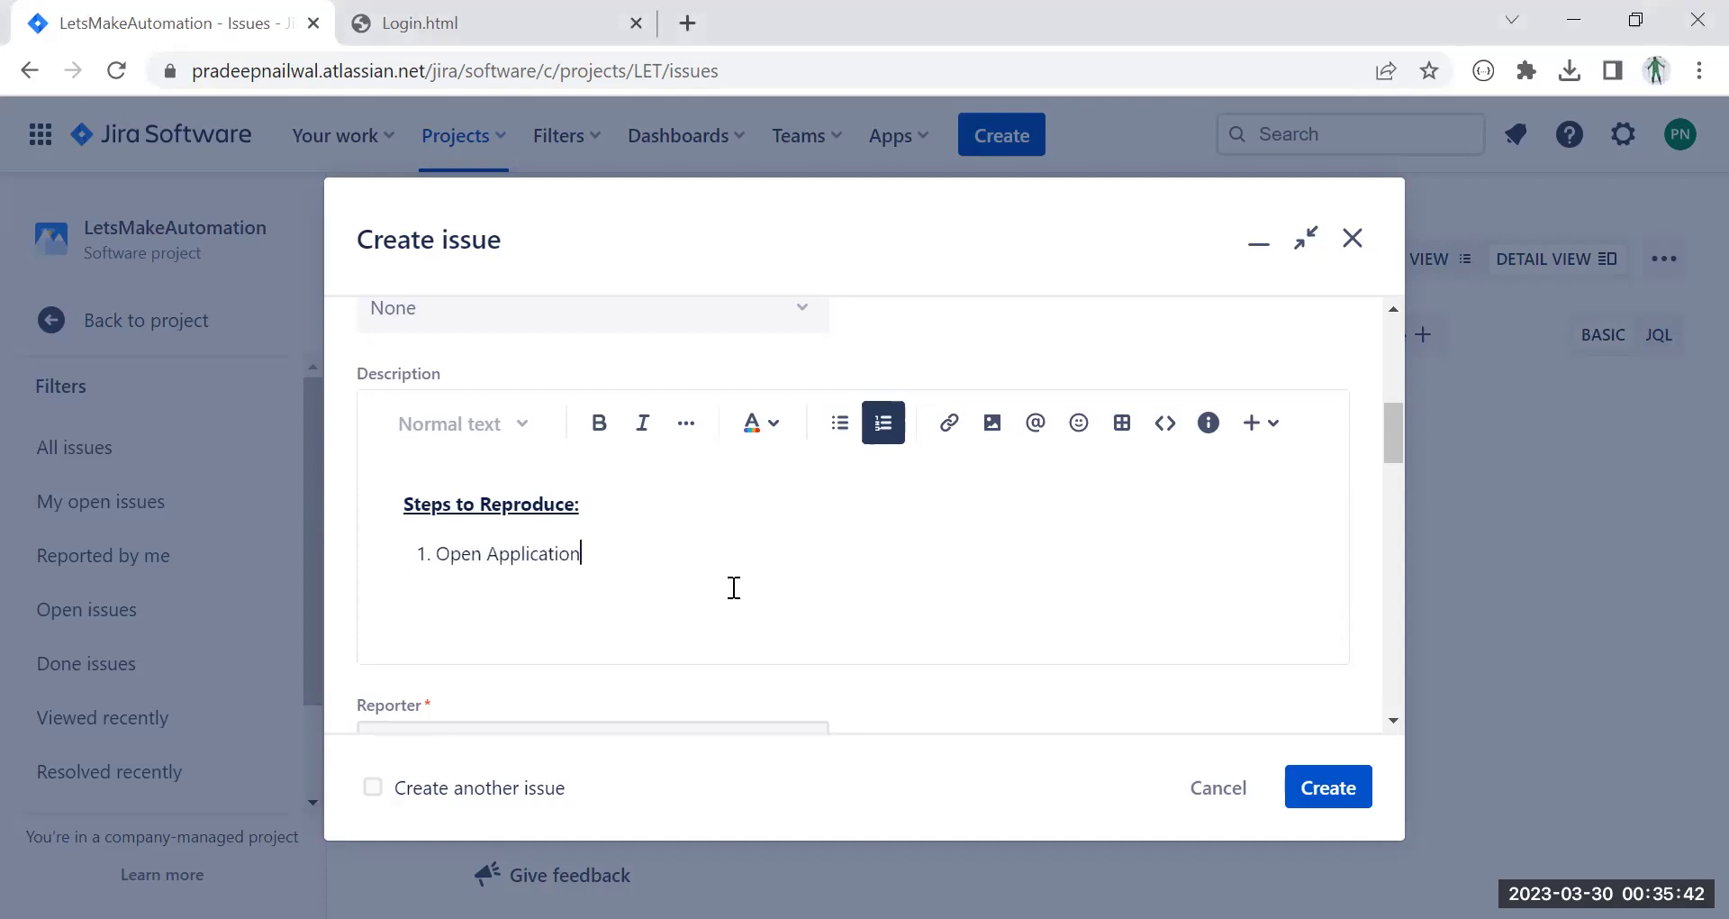
key("Return")
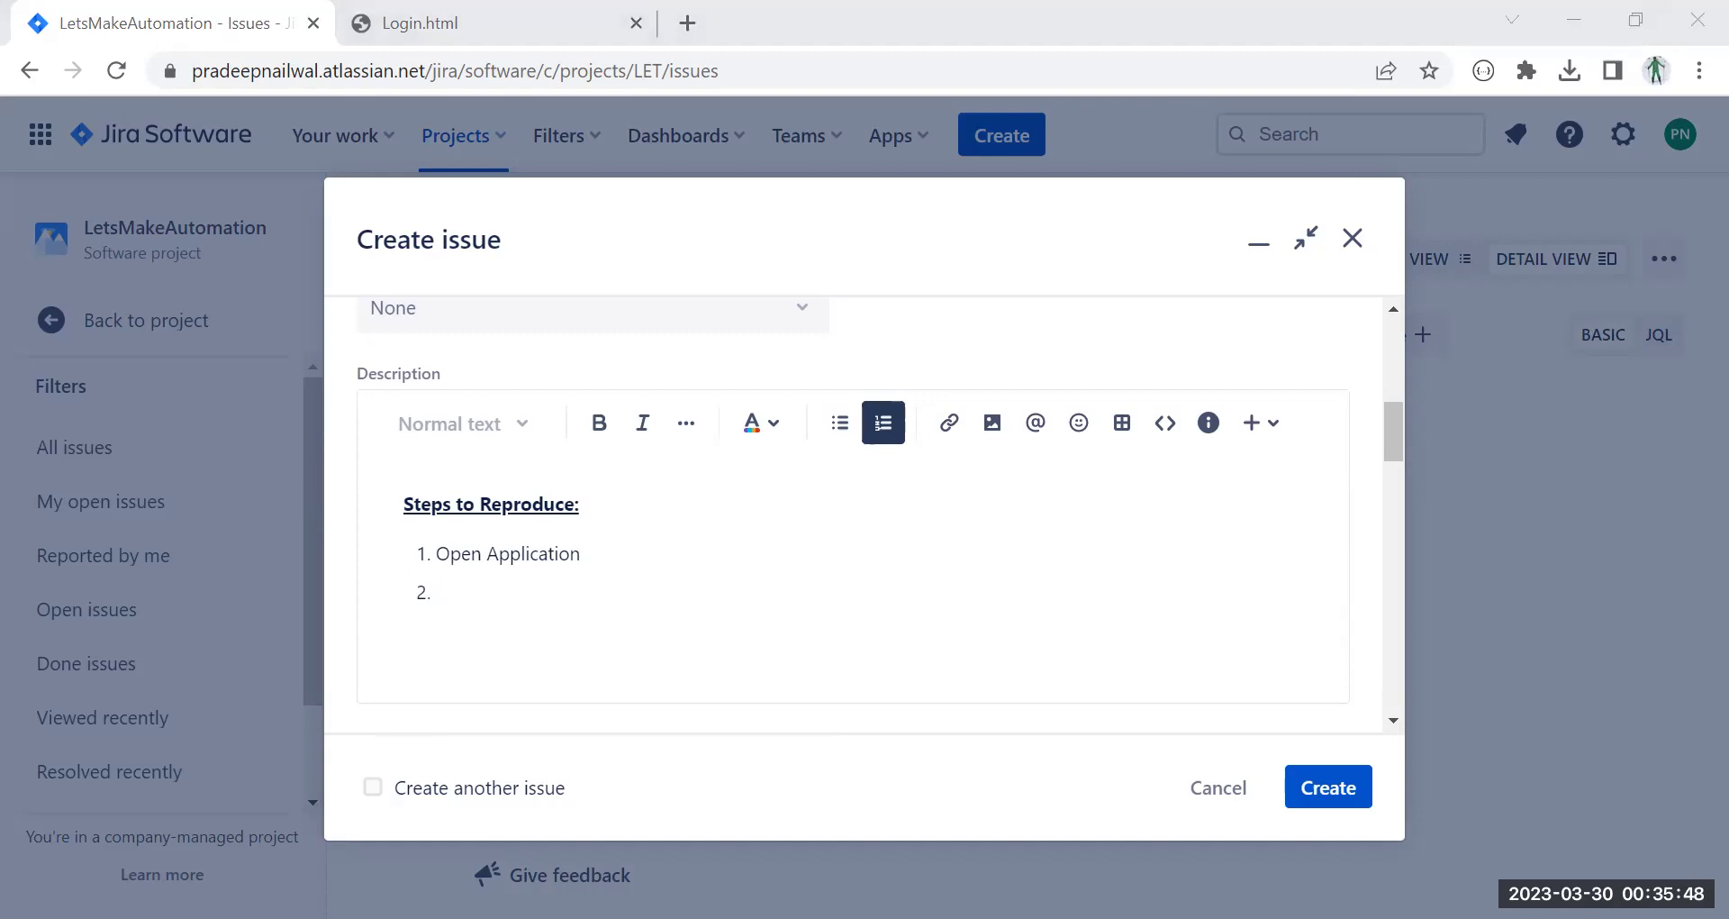
left_click(666, 636)
type("Login page will appear")
key("Return")
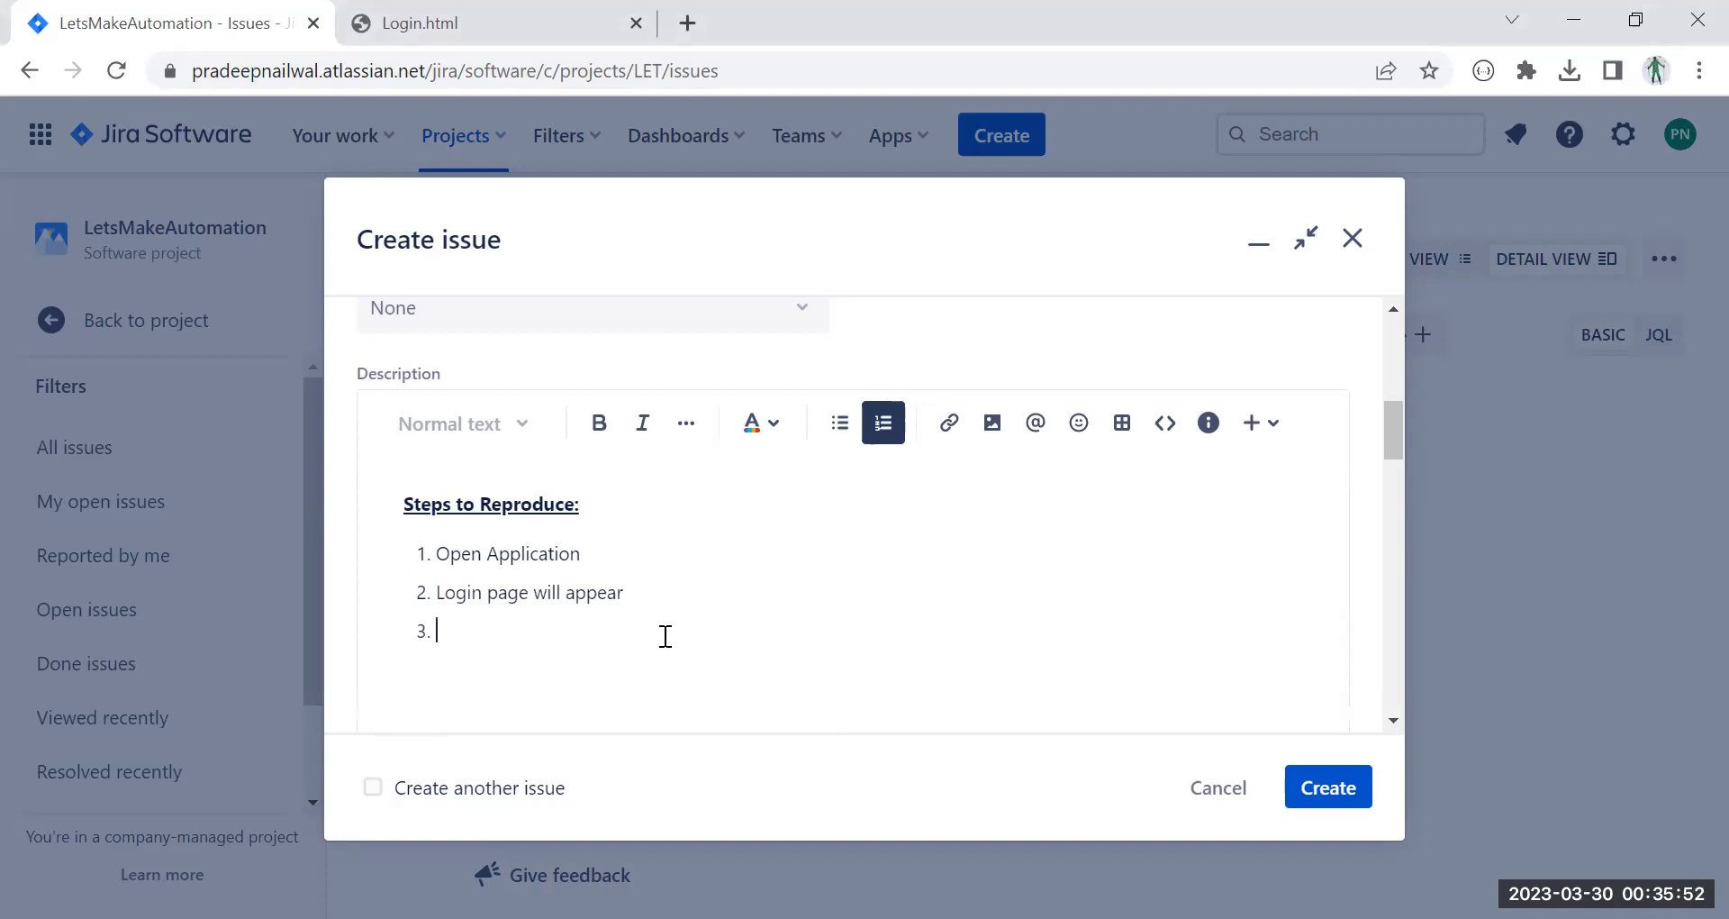
- Add list steps 'Enter valid User name', 'Enter valid password' and 'Click on Login button'
key("alt+Tab")
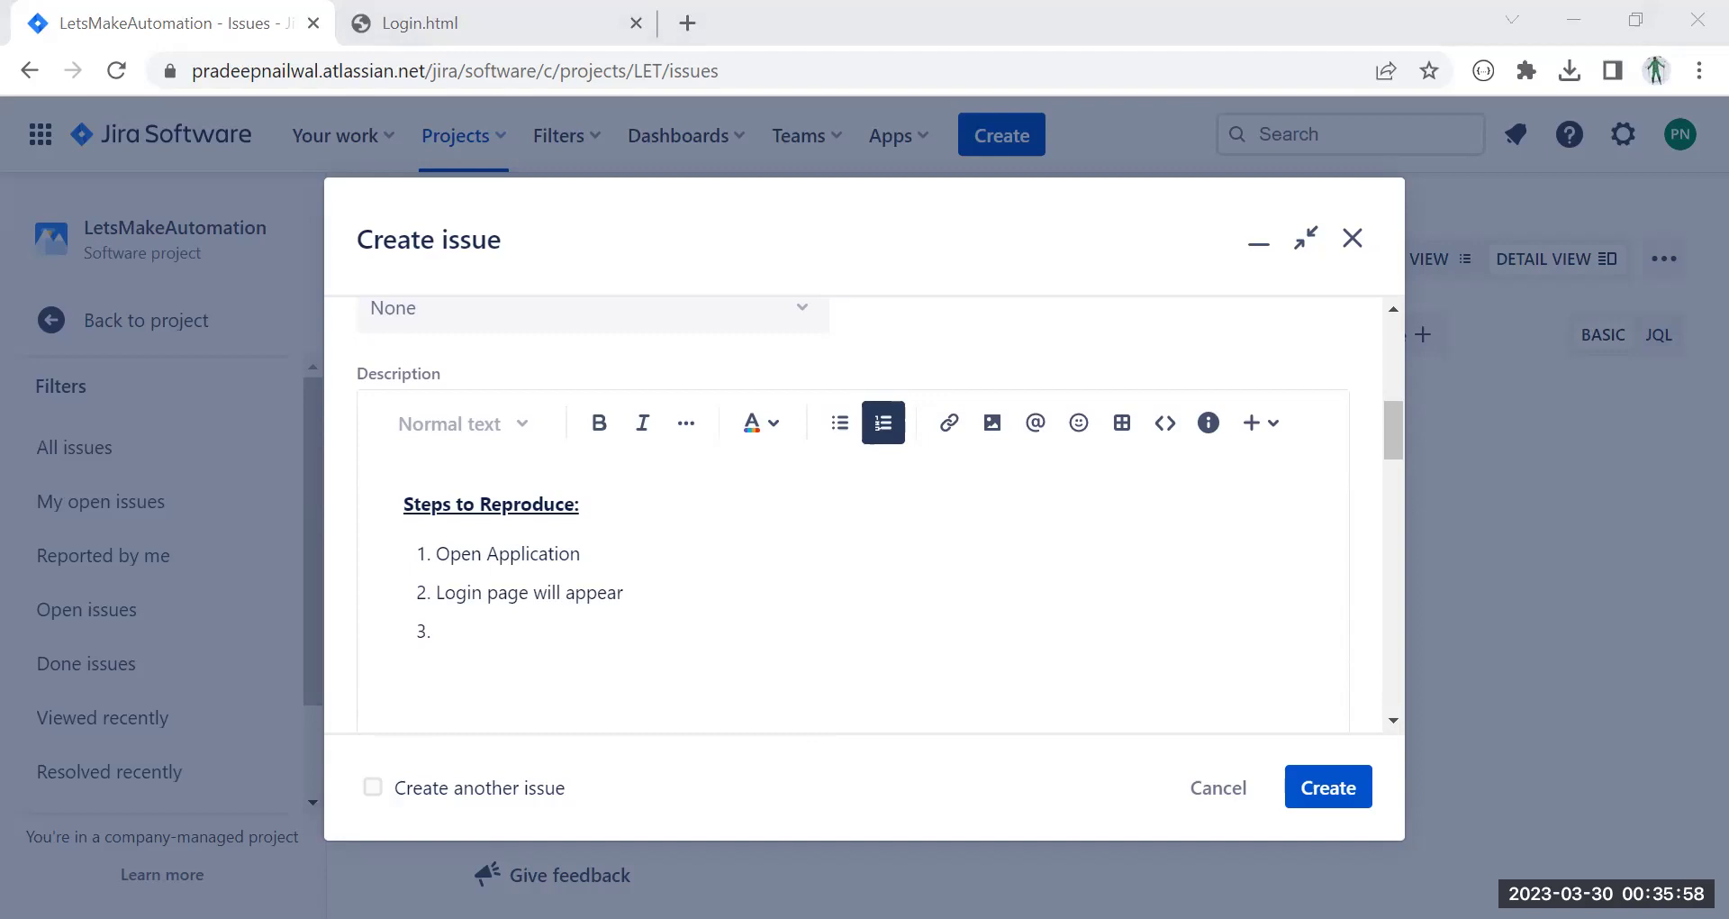
type("Enter valid User name")
key("Return")
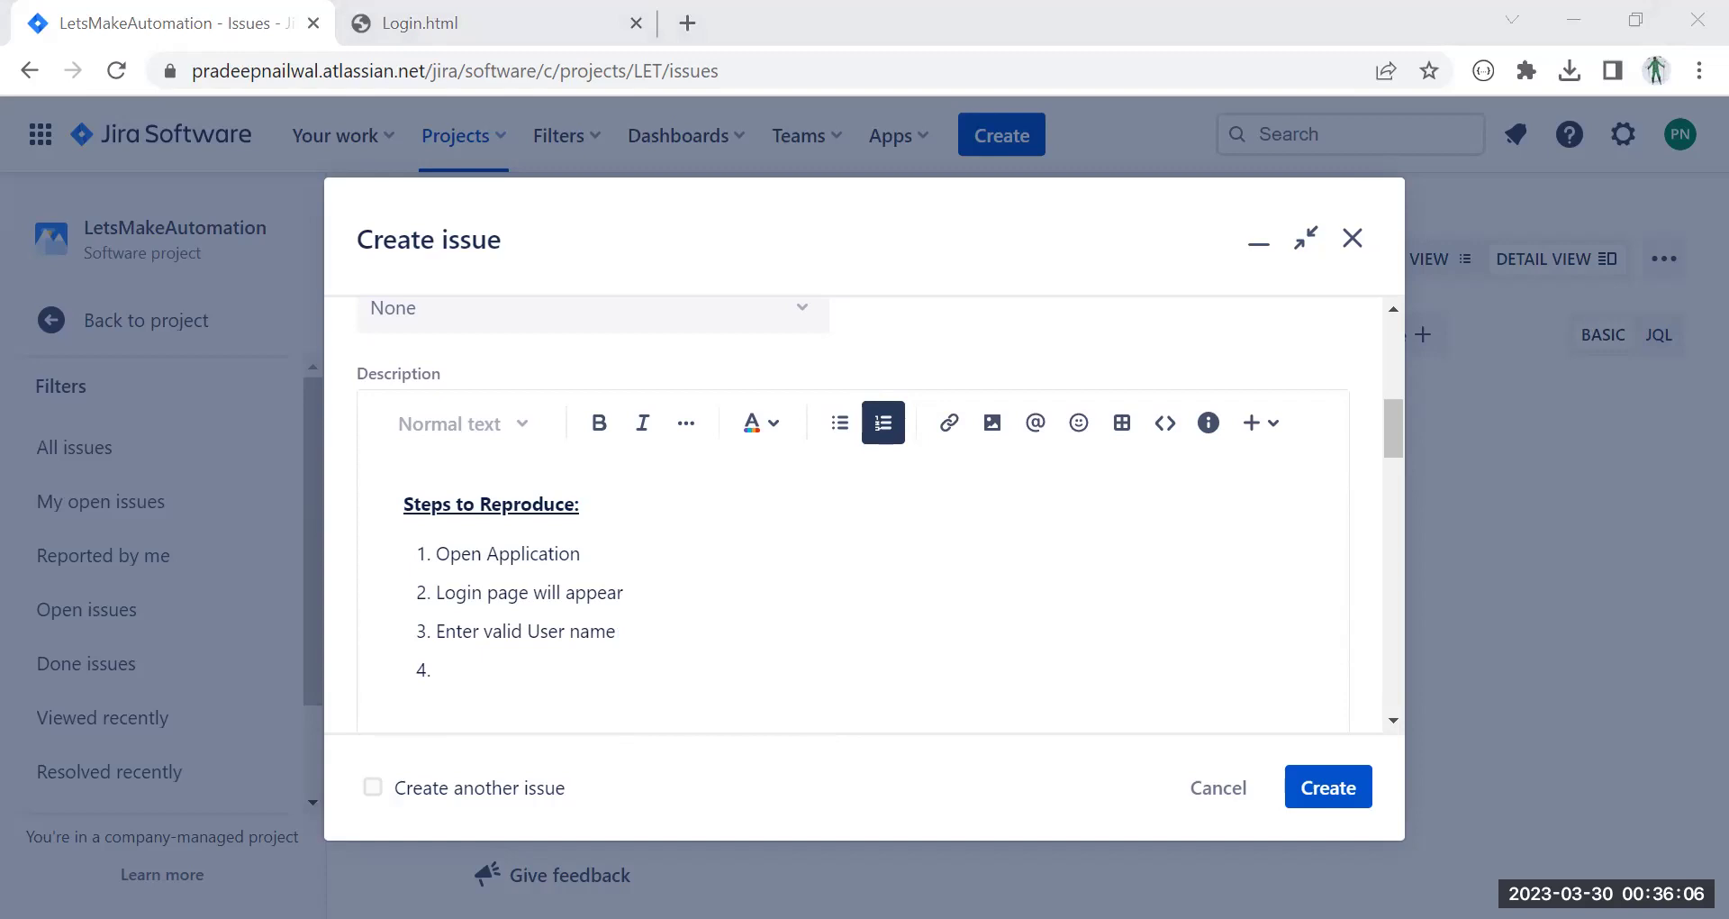
type("Enter valid password")
key("Return")
scroll(752, 685, "down", 2)
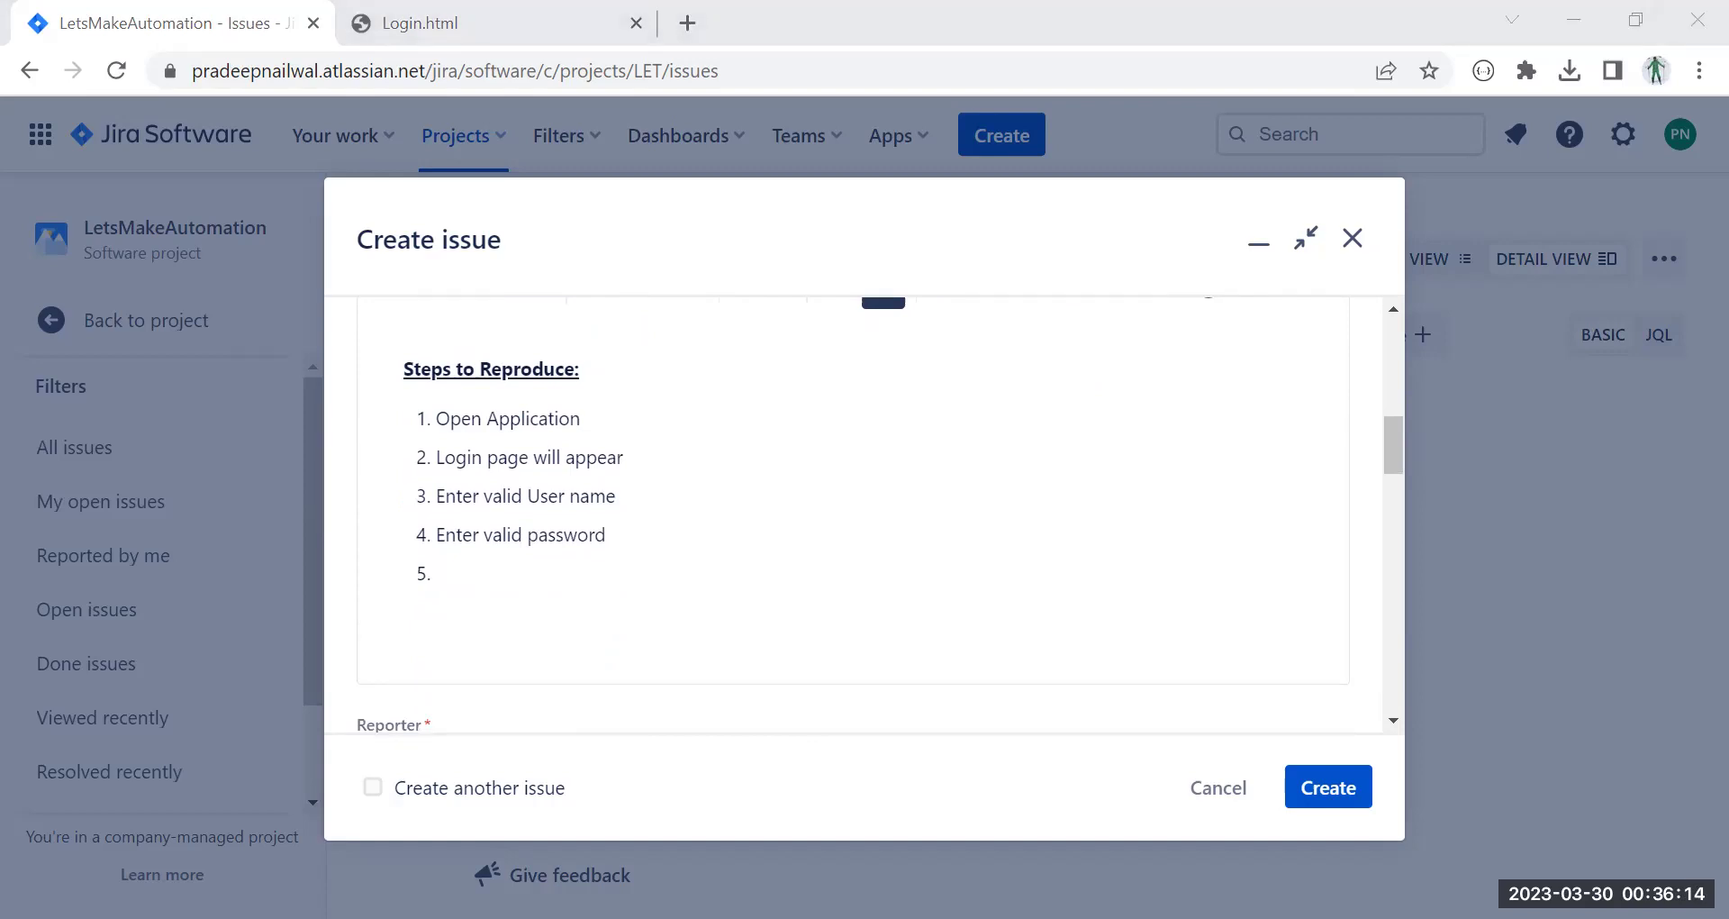
left_click(983, 587)
type("Click on Login button")
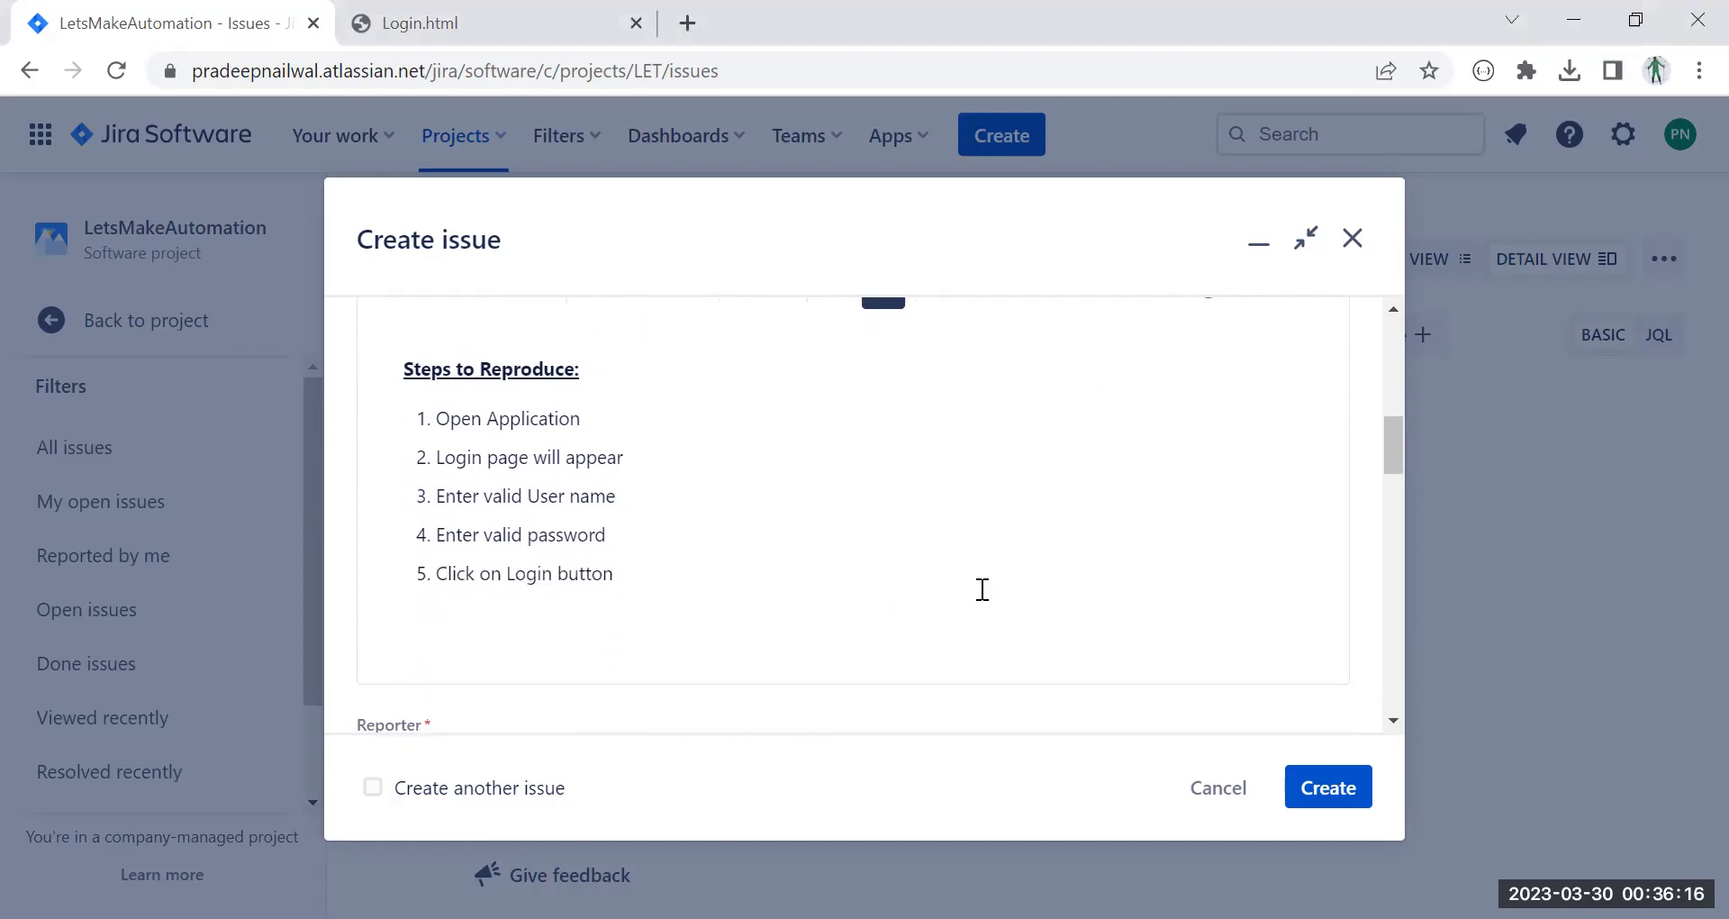
key("Return")
key("Return")
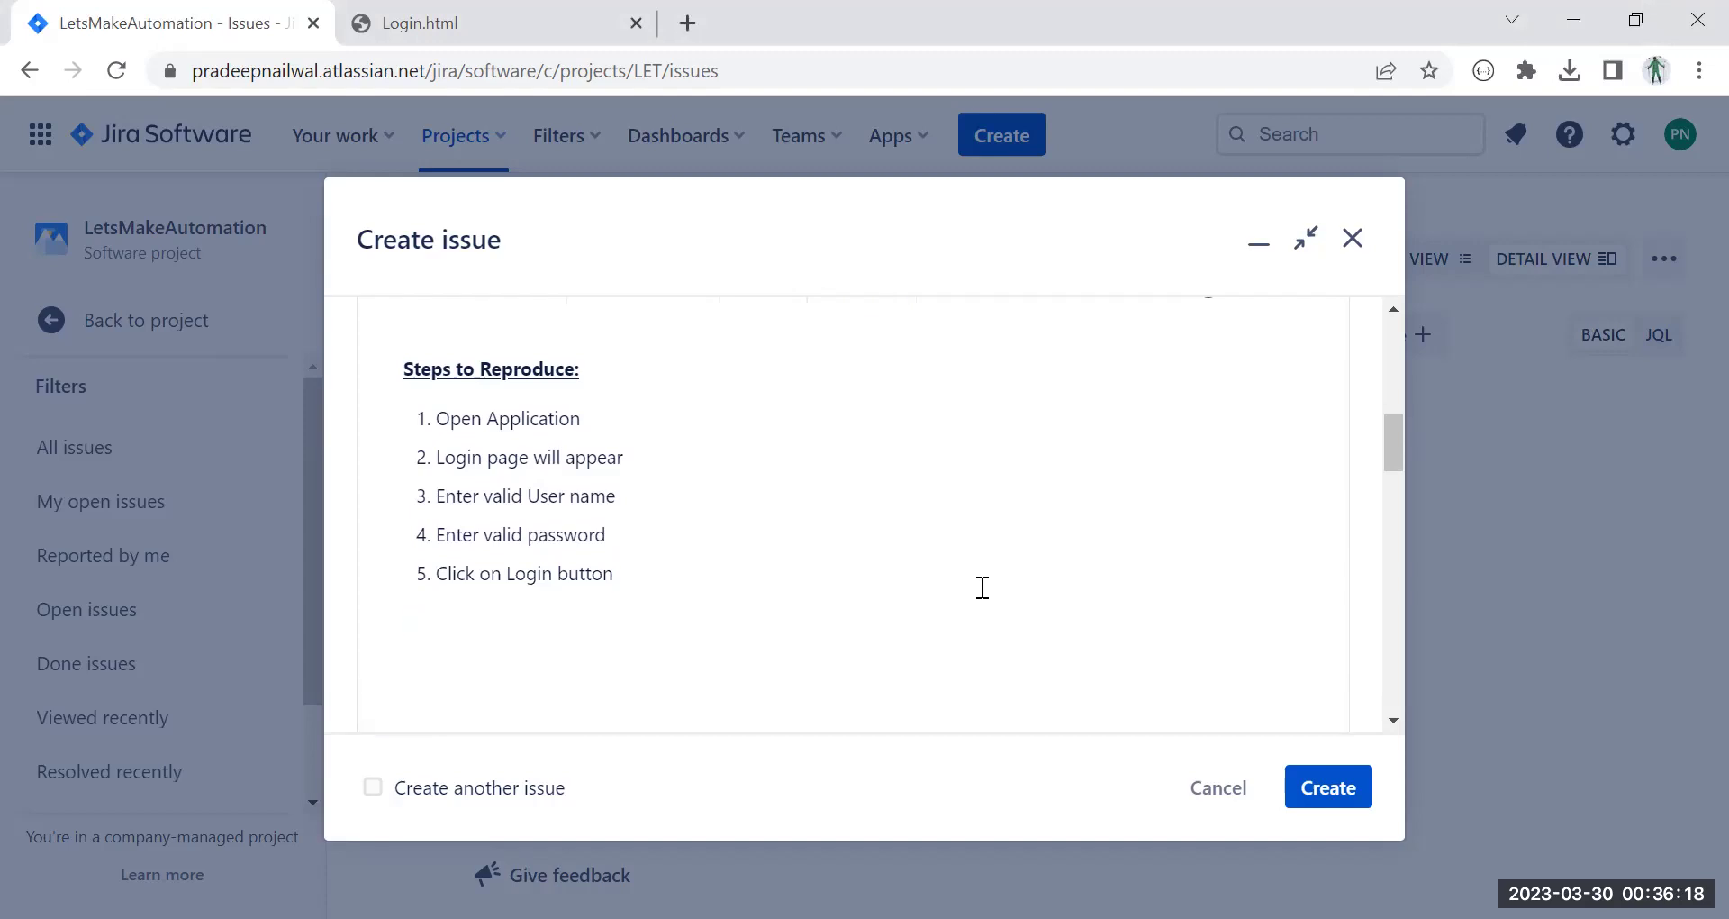
scroll(980, 586, "up", 2)
scroll(980, 586, "down", 4)
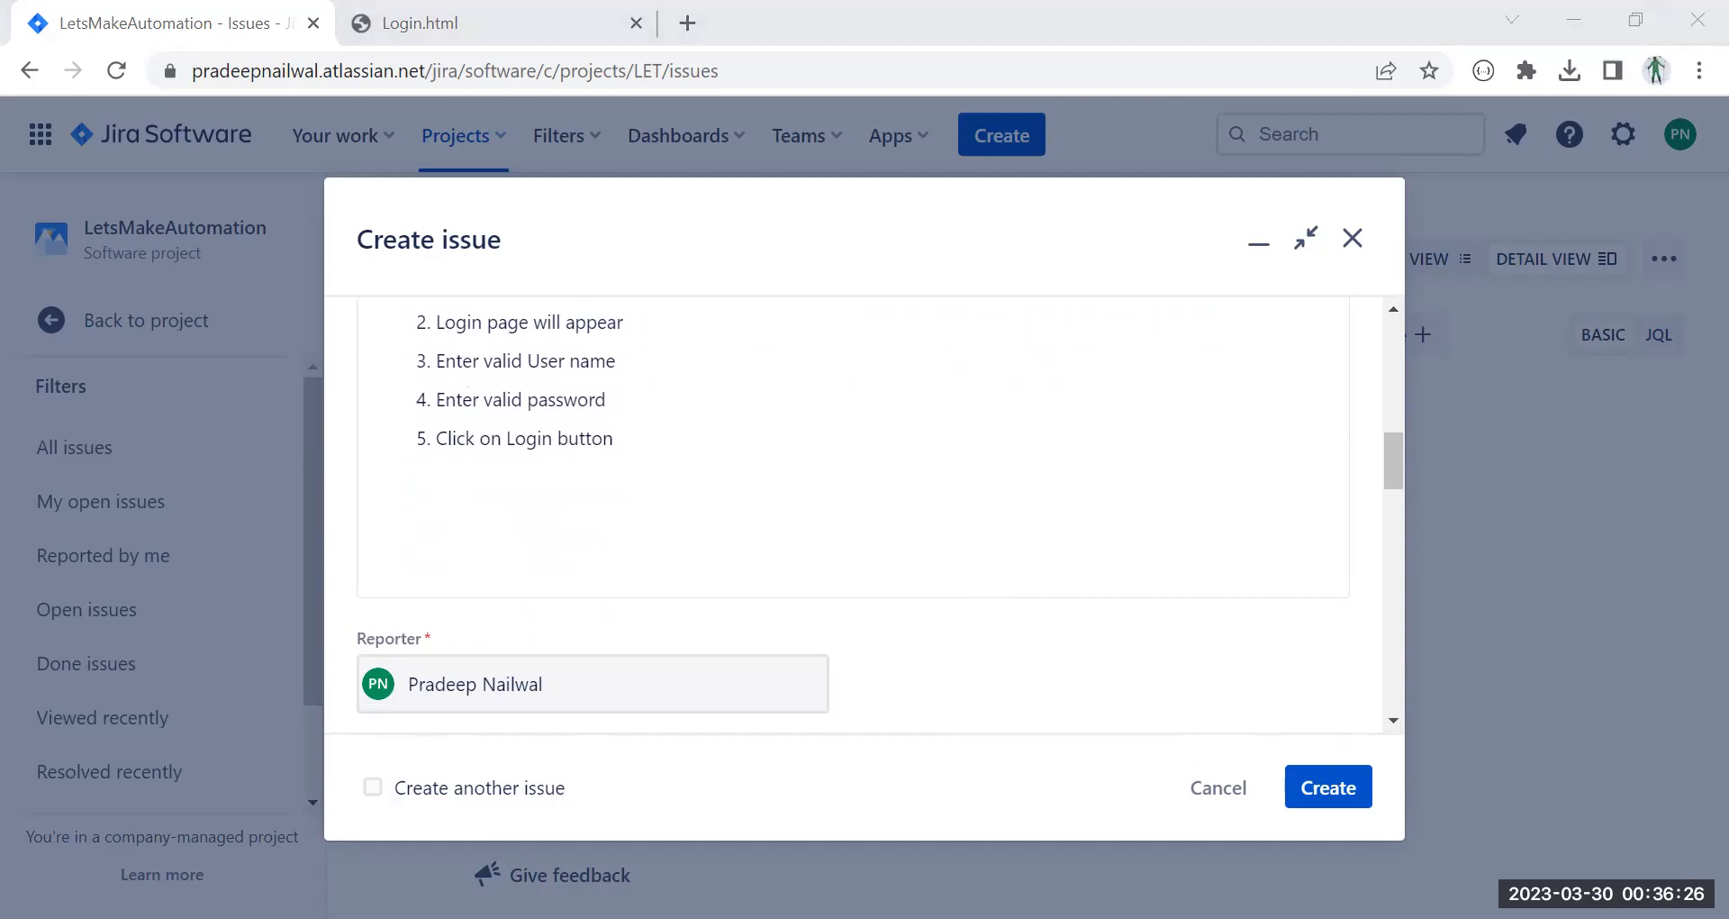
- Add a bold, underlined 'Expected Result:' heading followed by 'User should be loggedin and Home page should appear.'
left_click(727, 484)
type("Expected Result:")
key("Return")
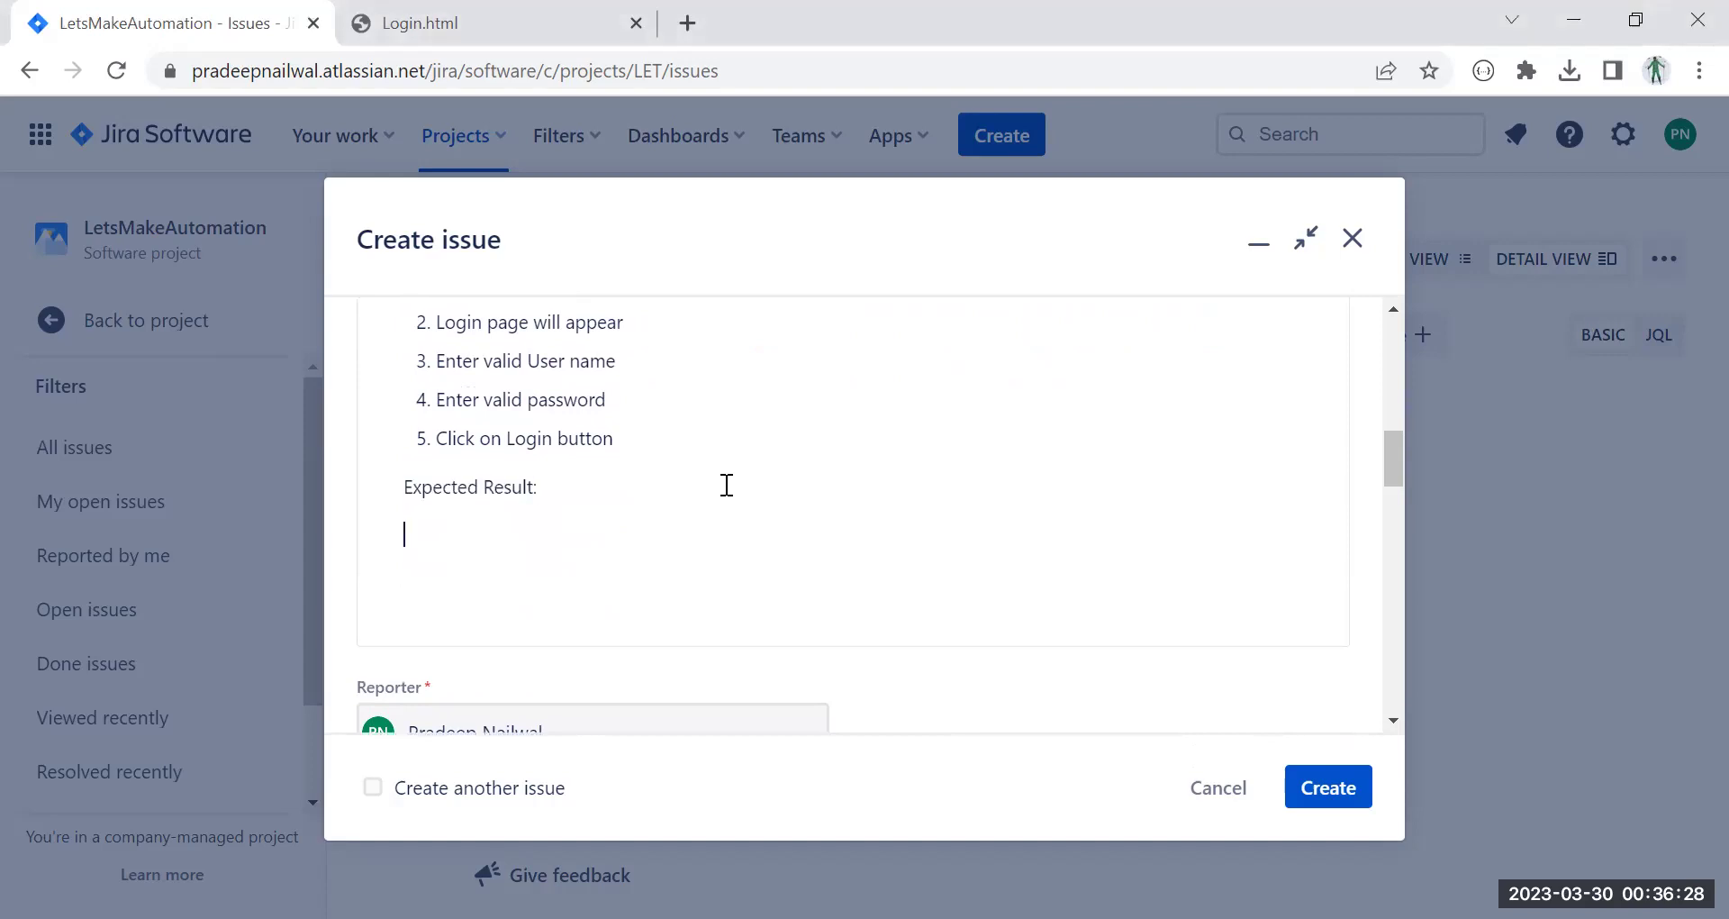
scroll(684, 514, "up", 2)
left_click_drag(543, 622, 390, 616)
key("ctrl+b")
key("ctrl+u")
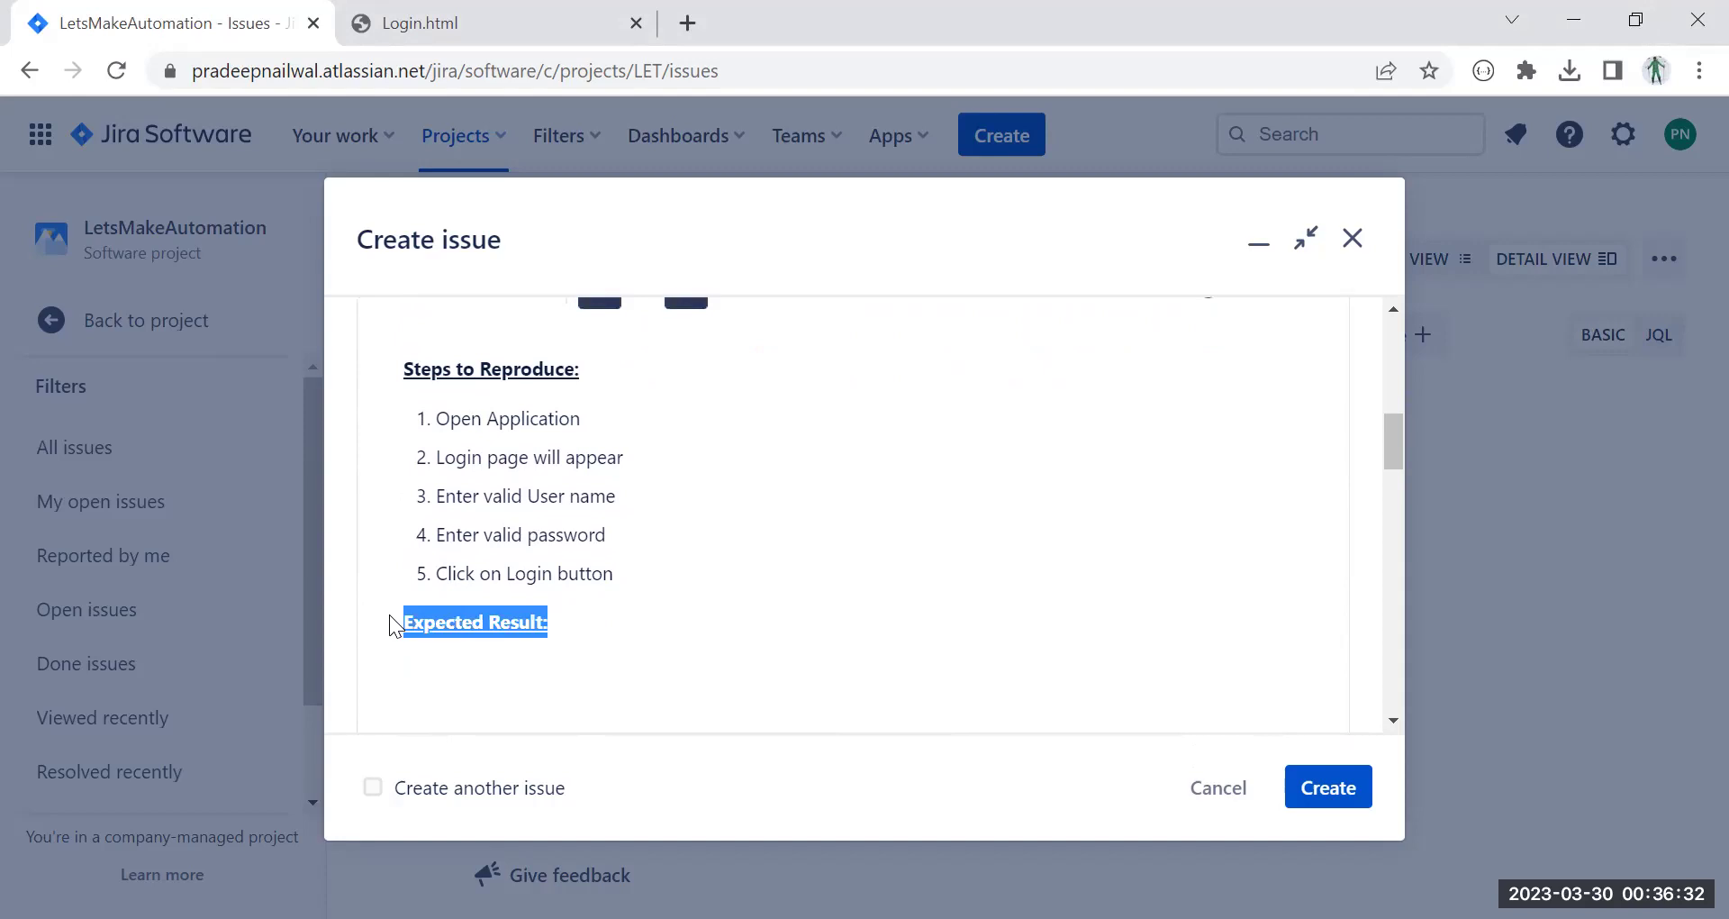
left_click(424, 665)
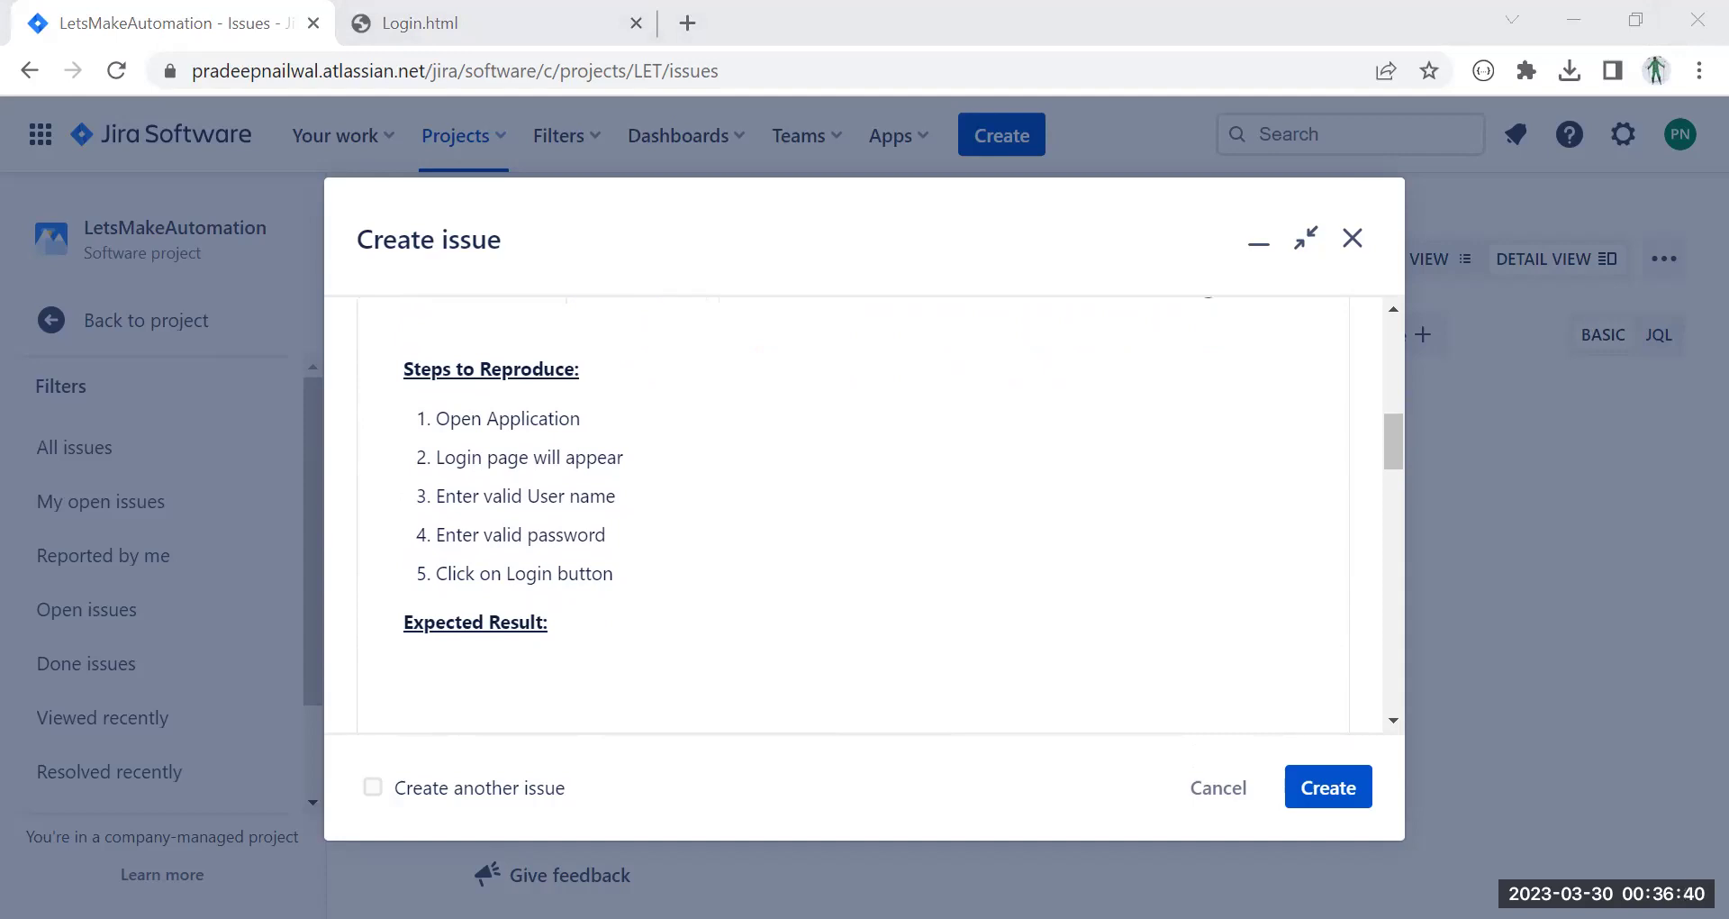
key("ctrl+v")
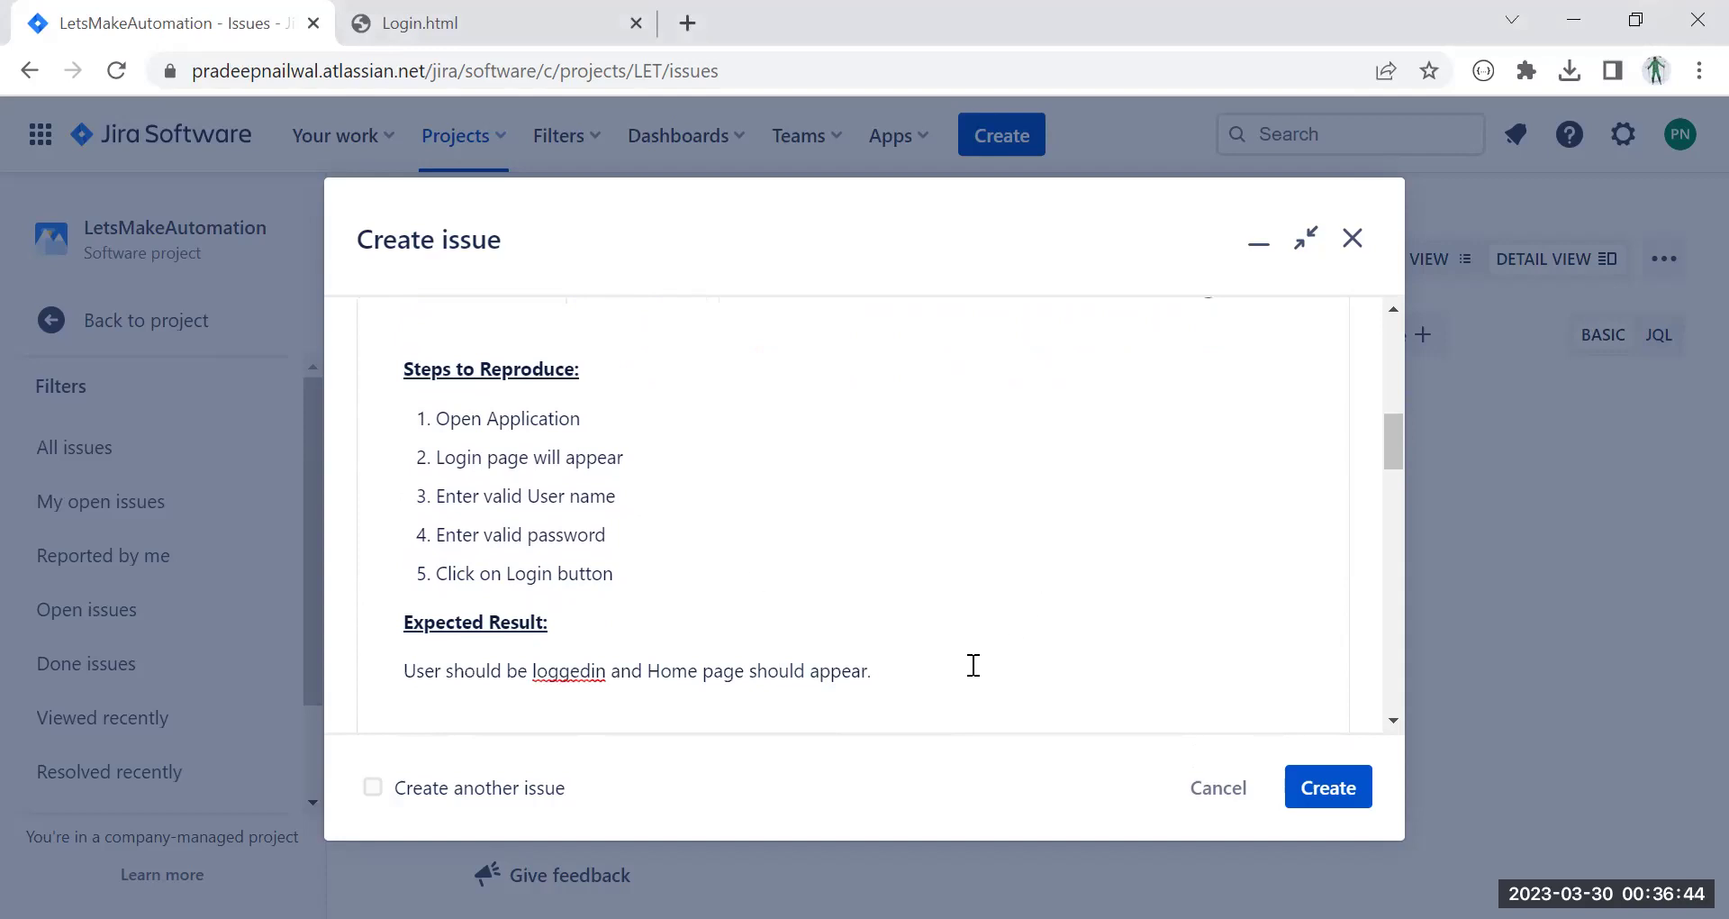
key("Return")
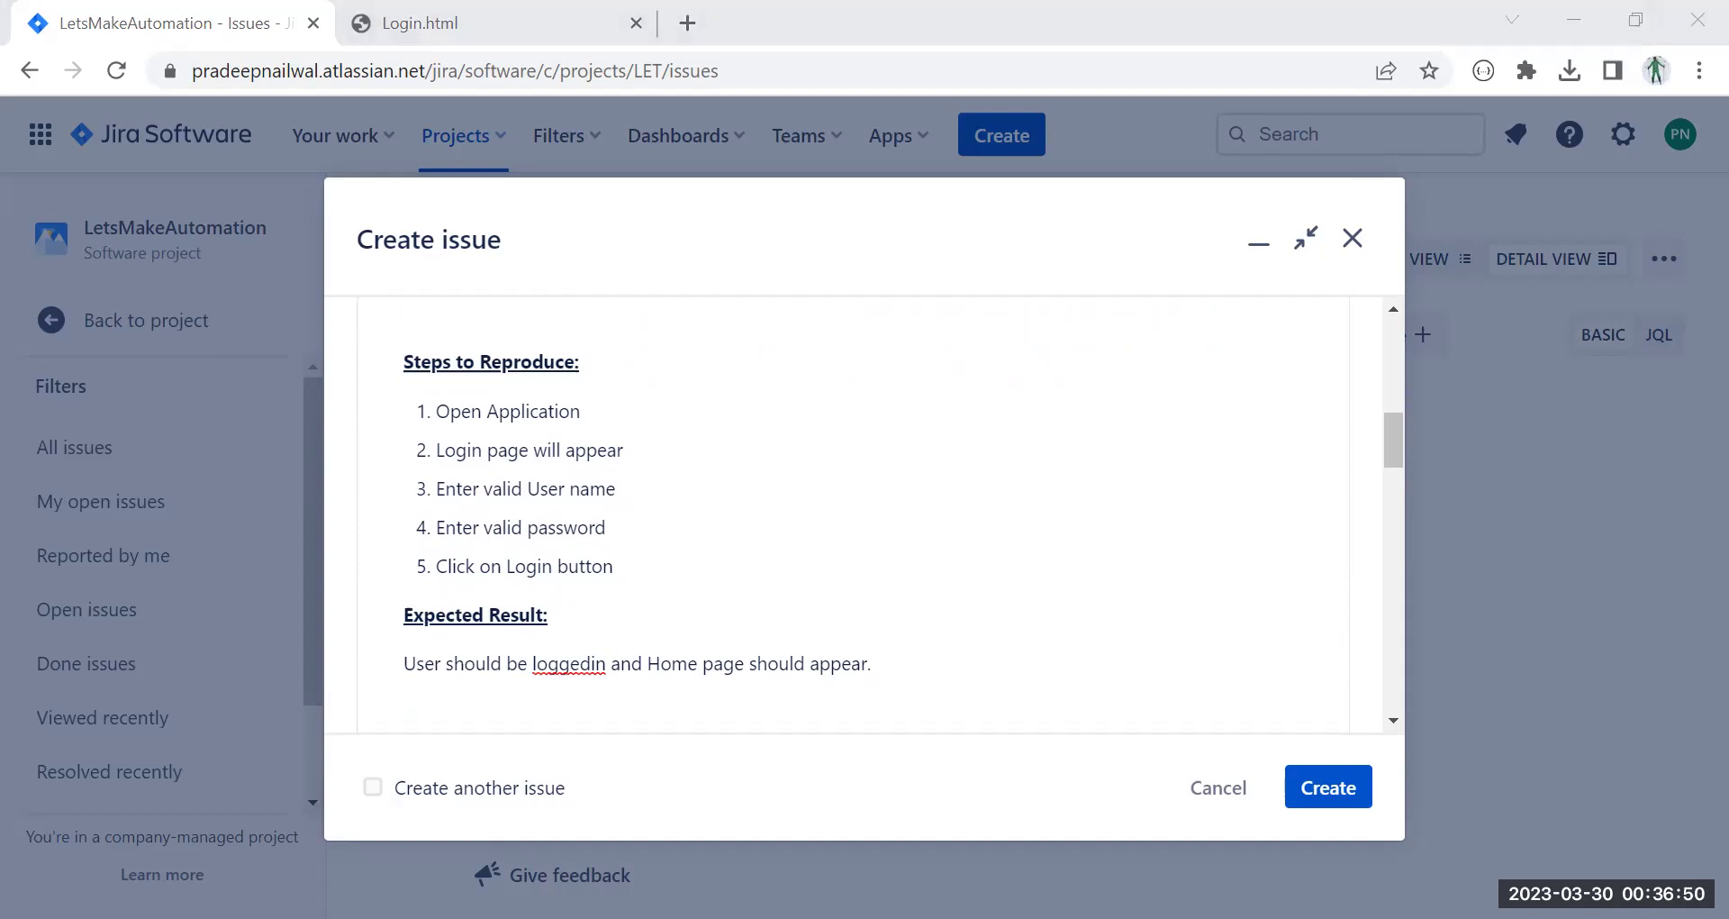
- Add a bold, underlined 'Actual Result:' heading with the pasted login-failed OOPS message line
left_click(802, 656)
key("Return")
type("Actual Result:")
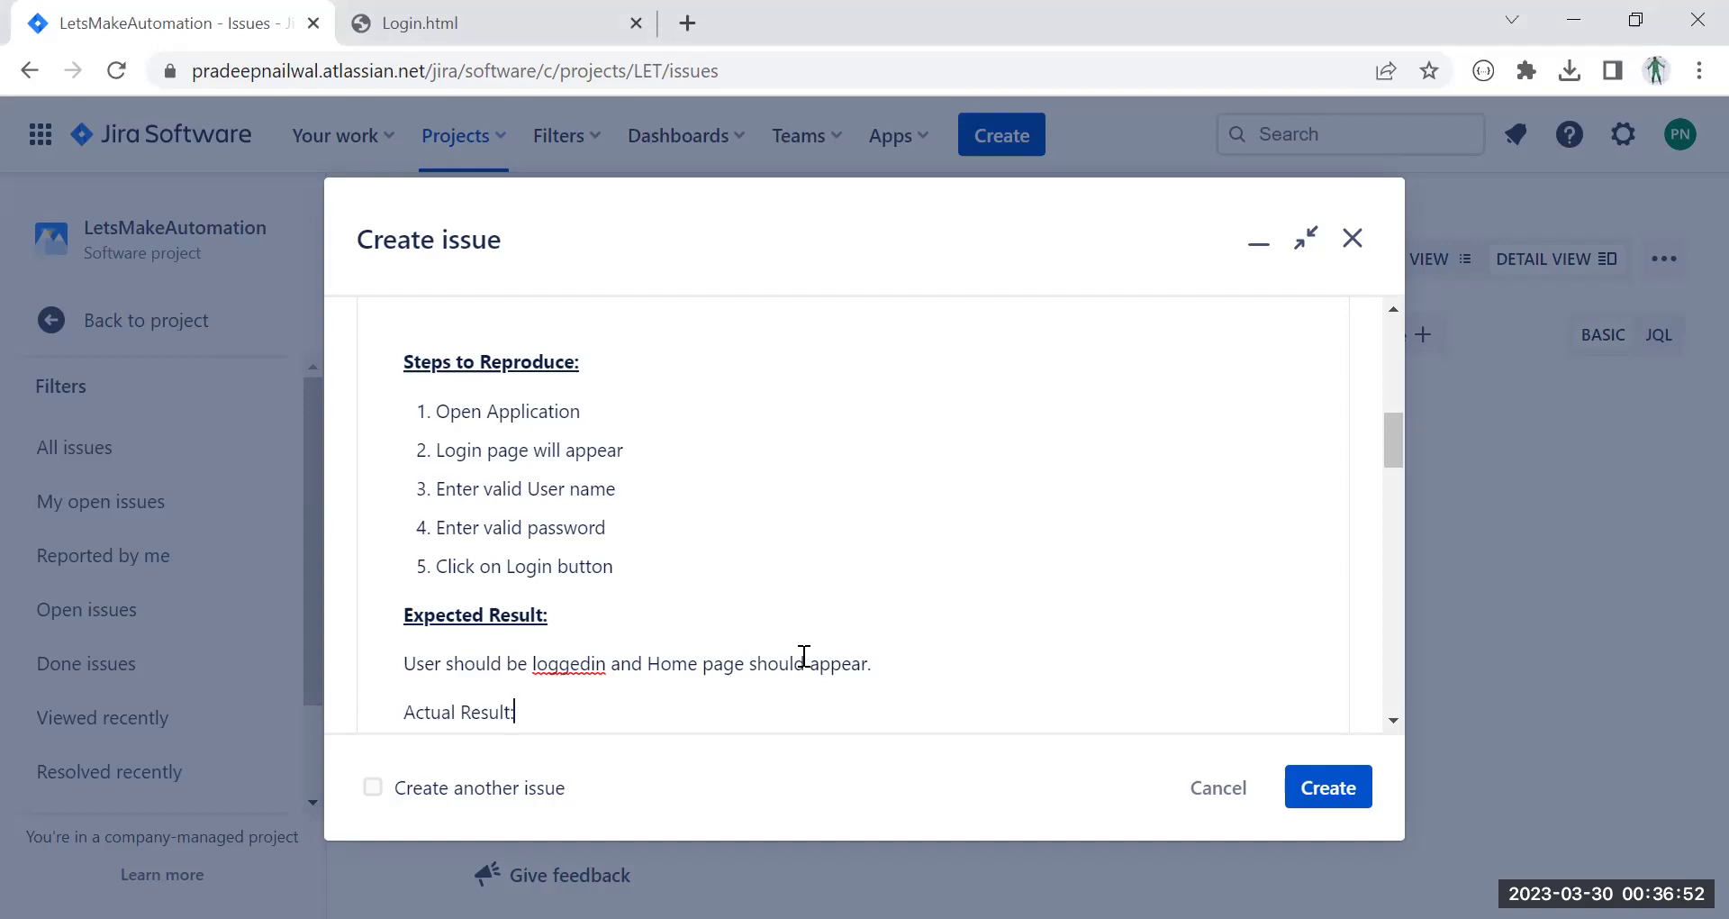
key("Return")
scroll(804, 656, "down", 1)
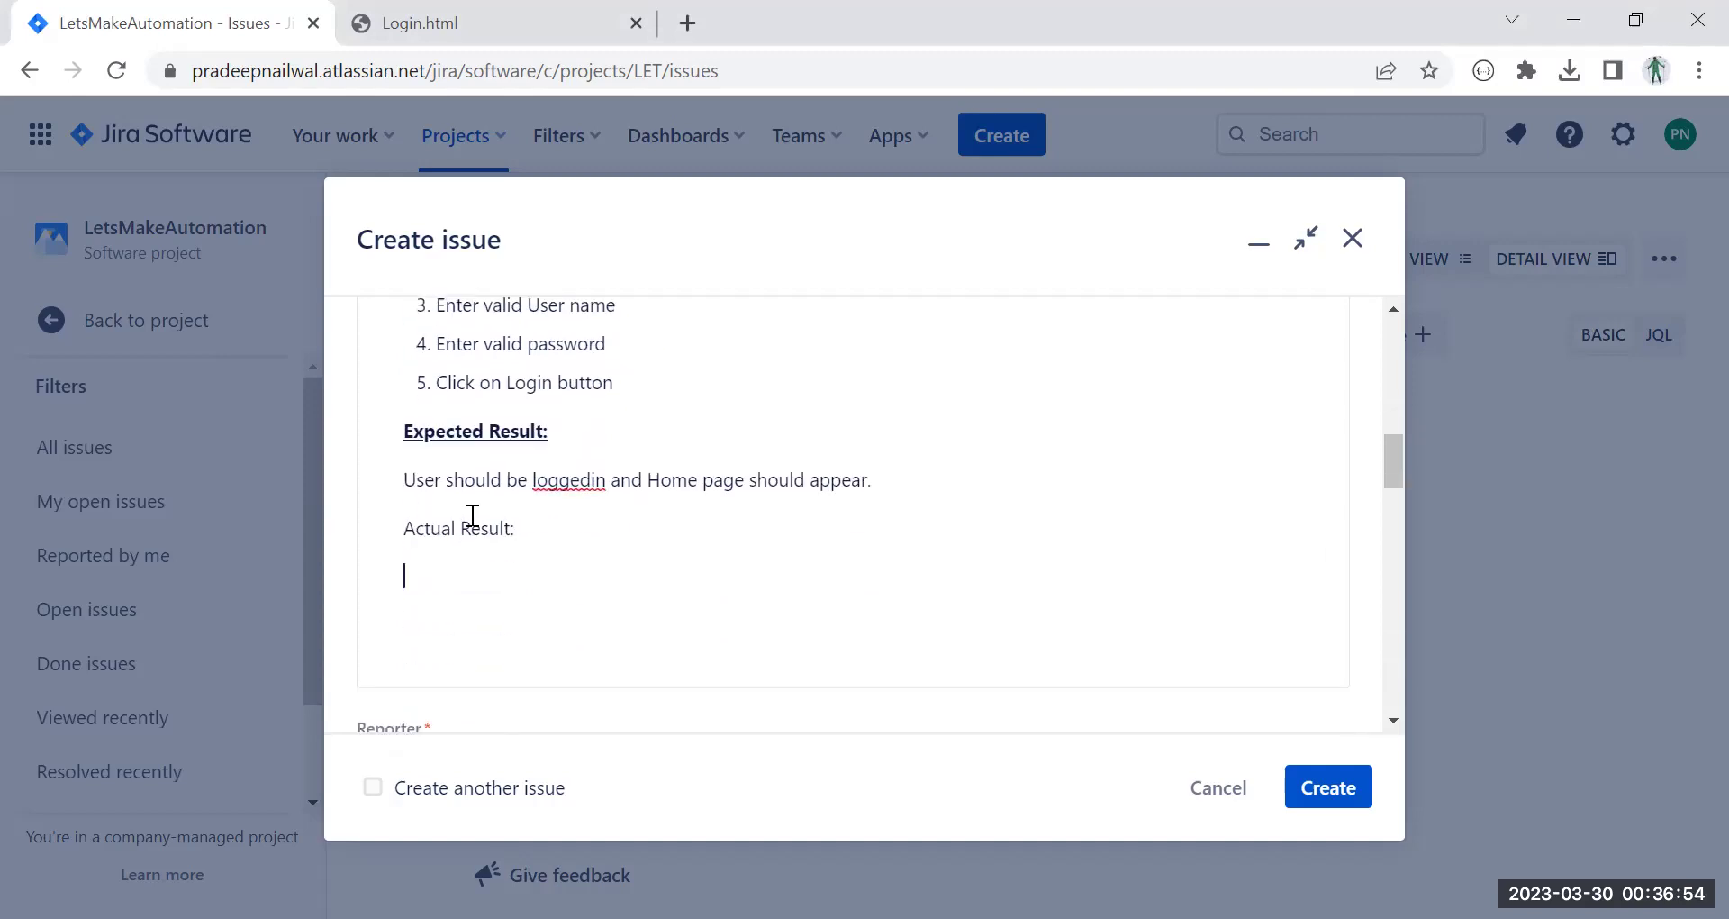
left_click_drag(520, 528, 389, 524)
key("ctrl+b")
key("ctrl+u")
left_click(405, 580)
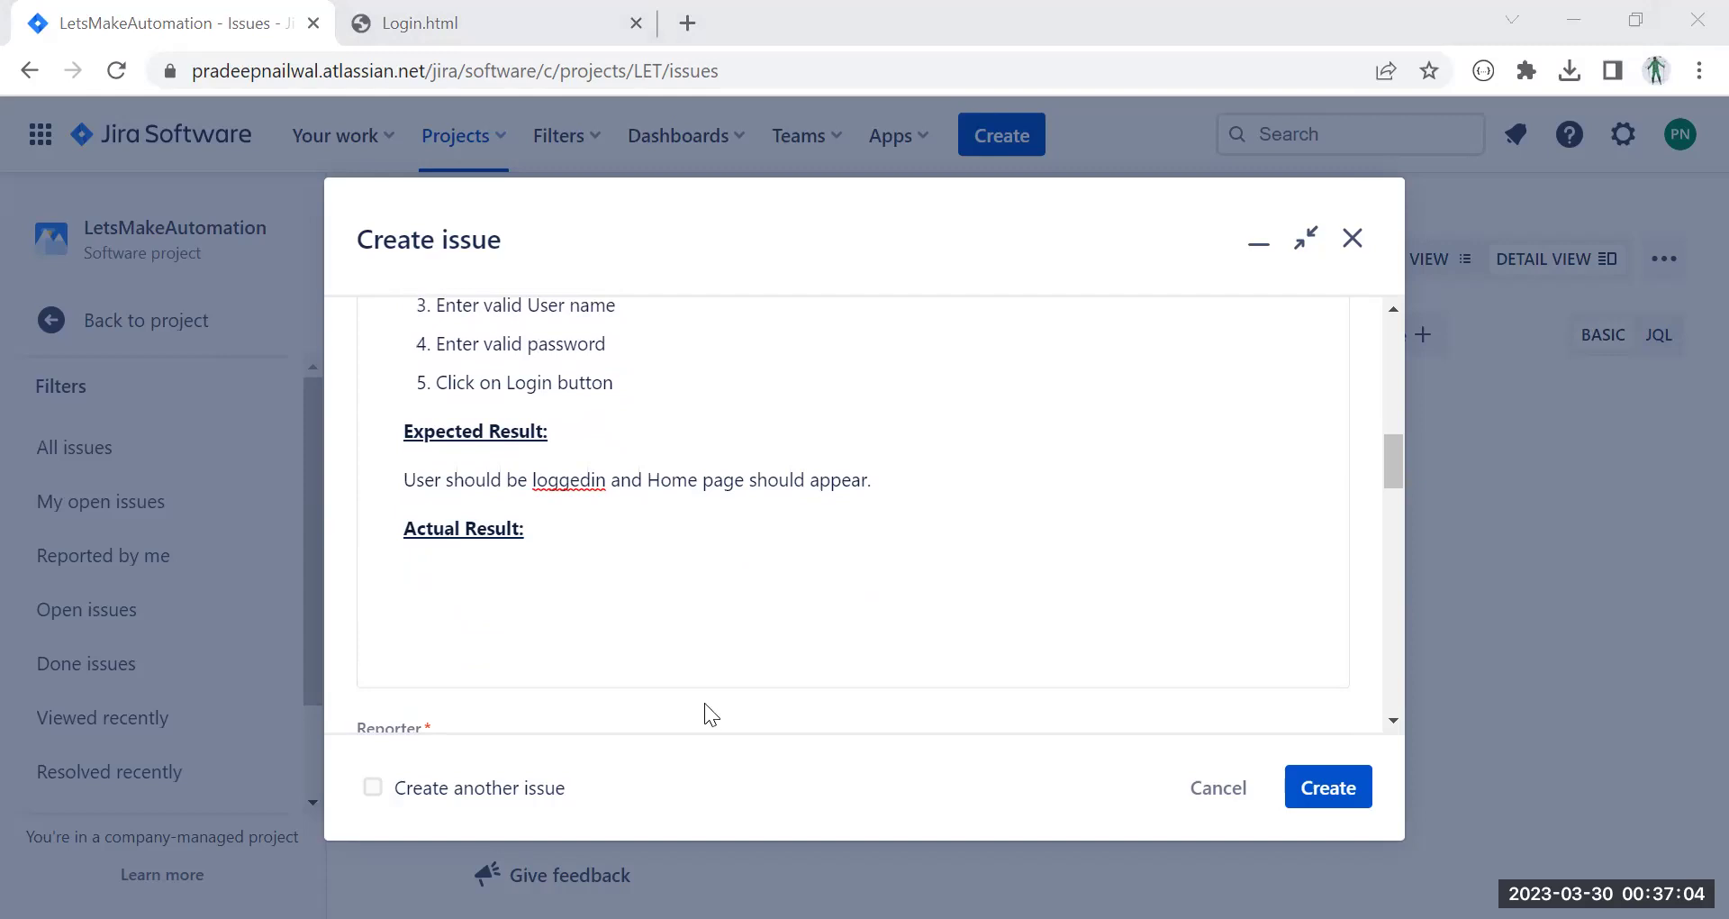
type("Login failed with message \"OOPS! Something Weird Happened........\"")
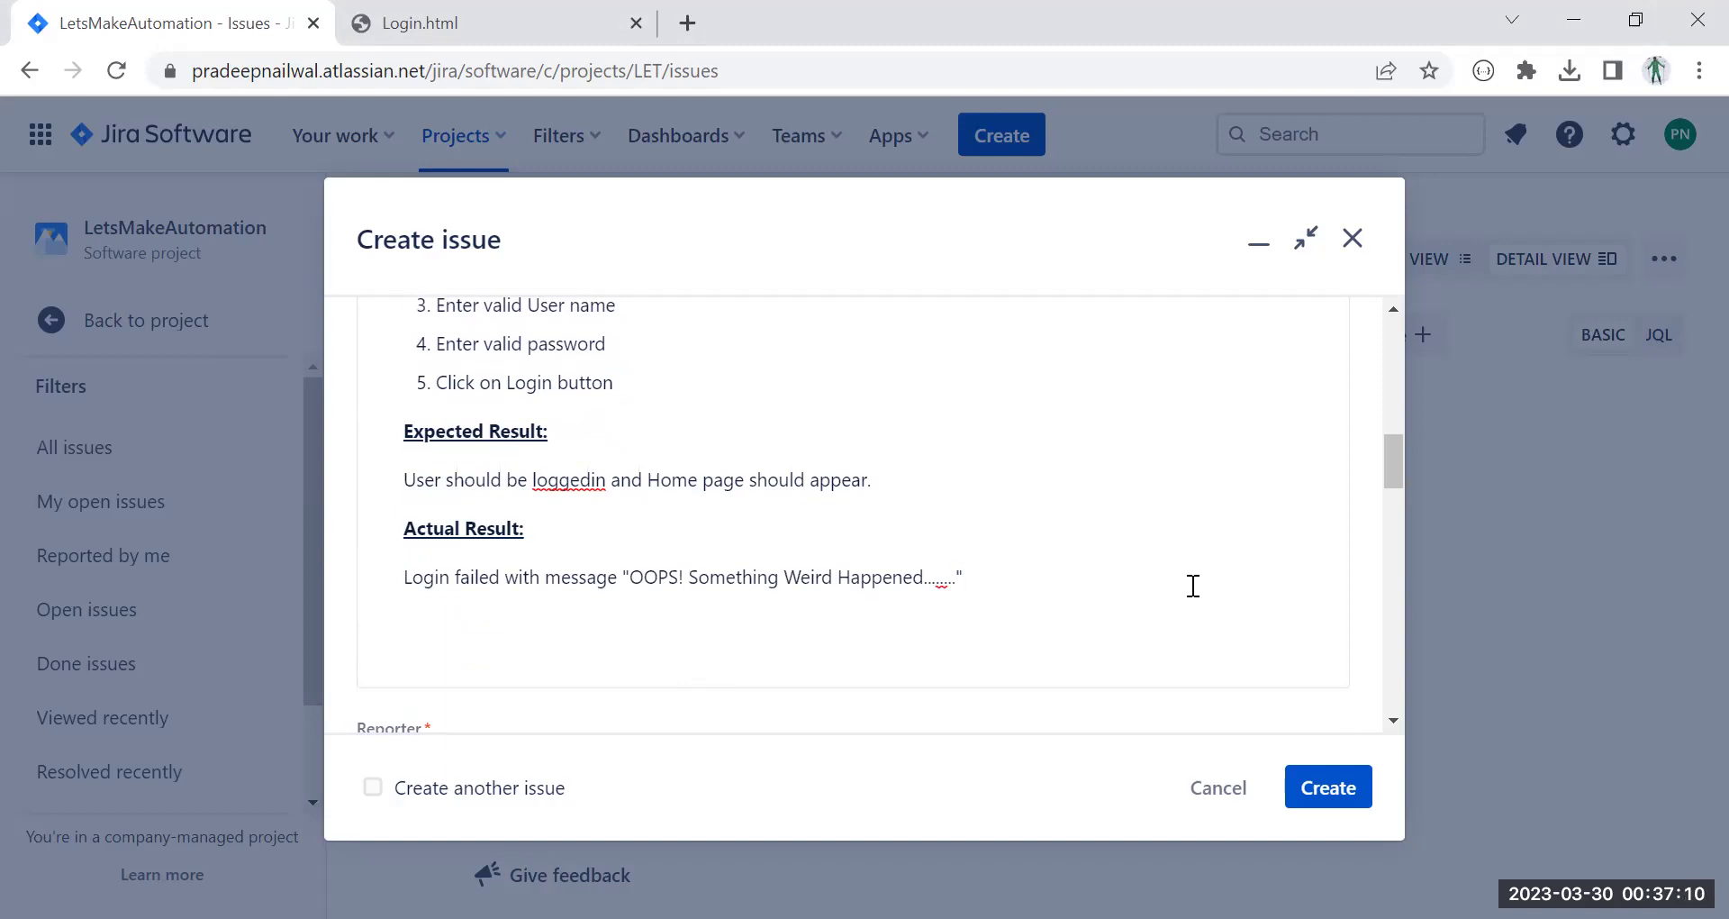
scroll(1193, 585, "up", 5)
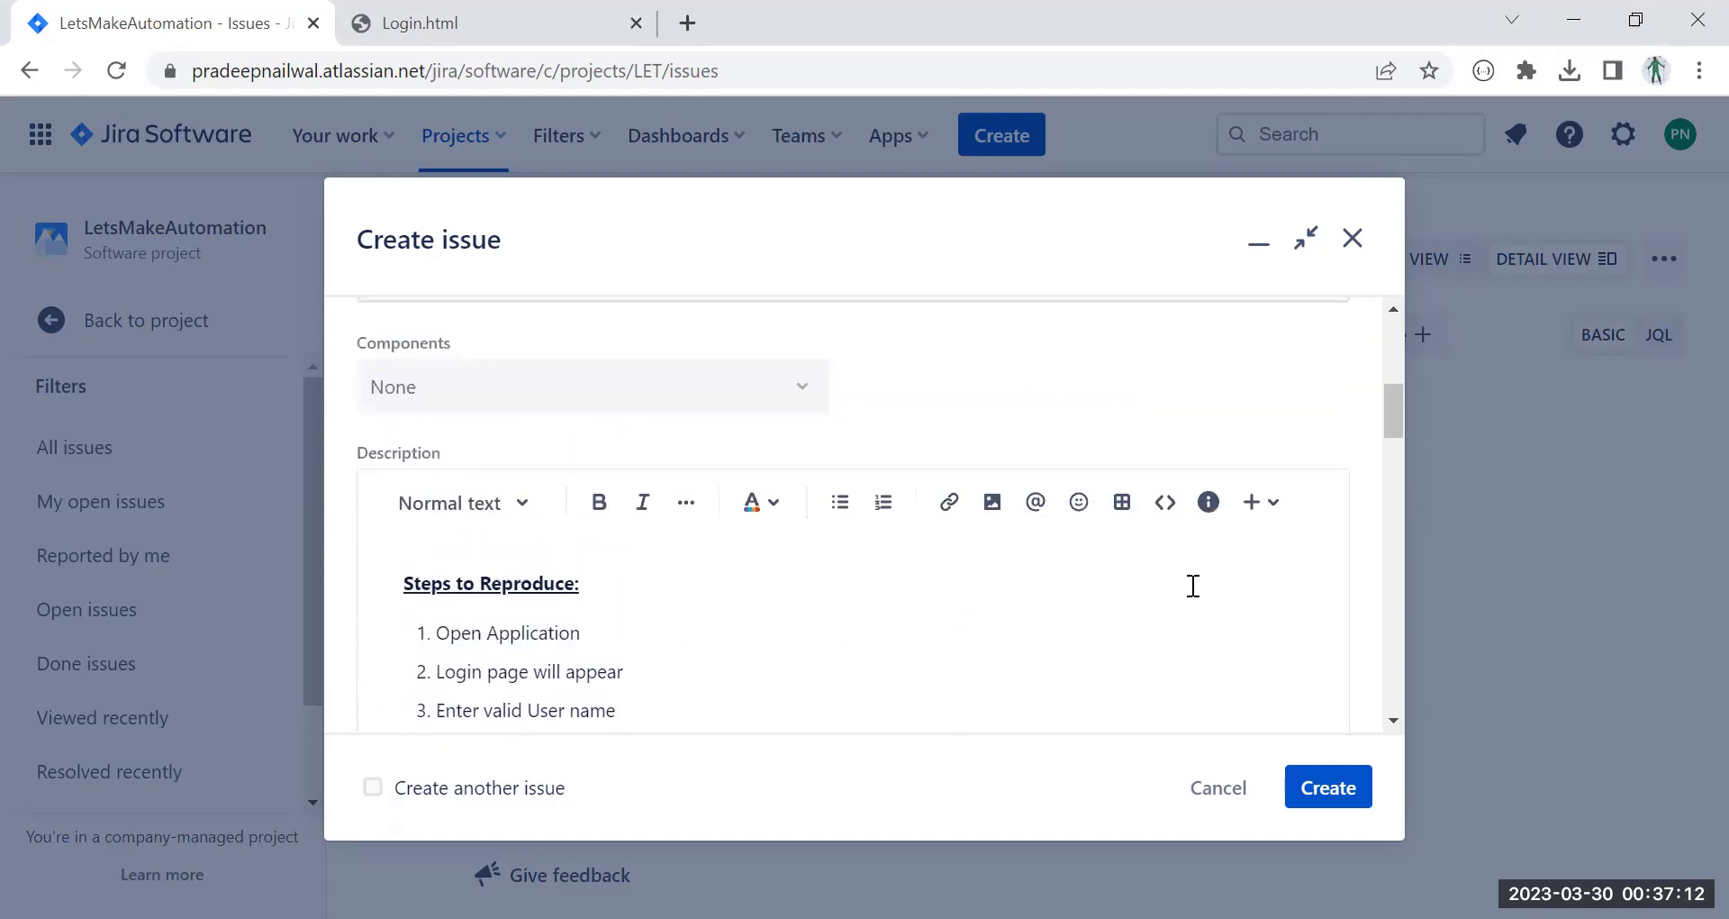
scroll(1193, 585, "down", 3)
scroll(1193, 586, "up", 2)
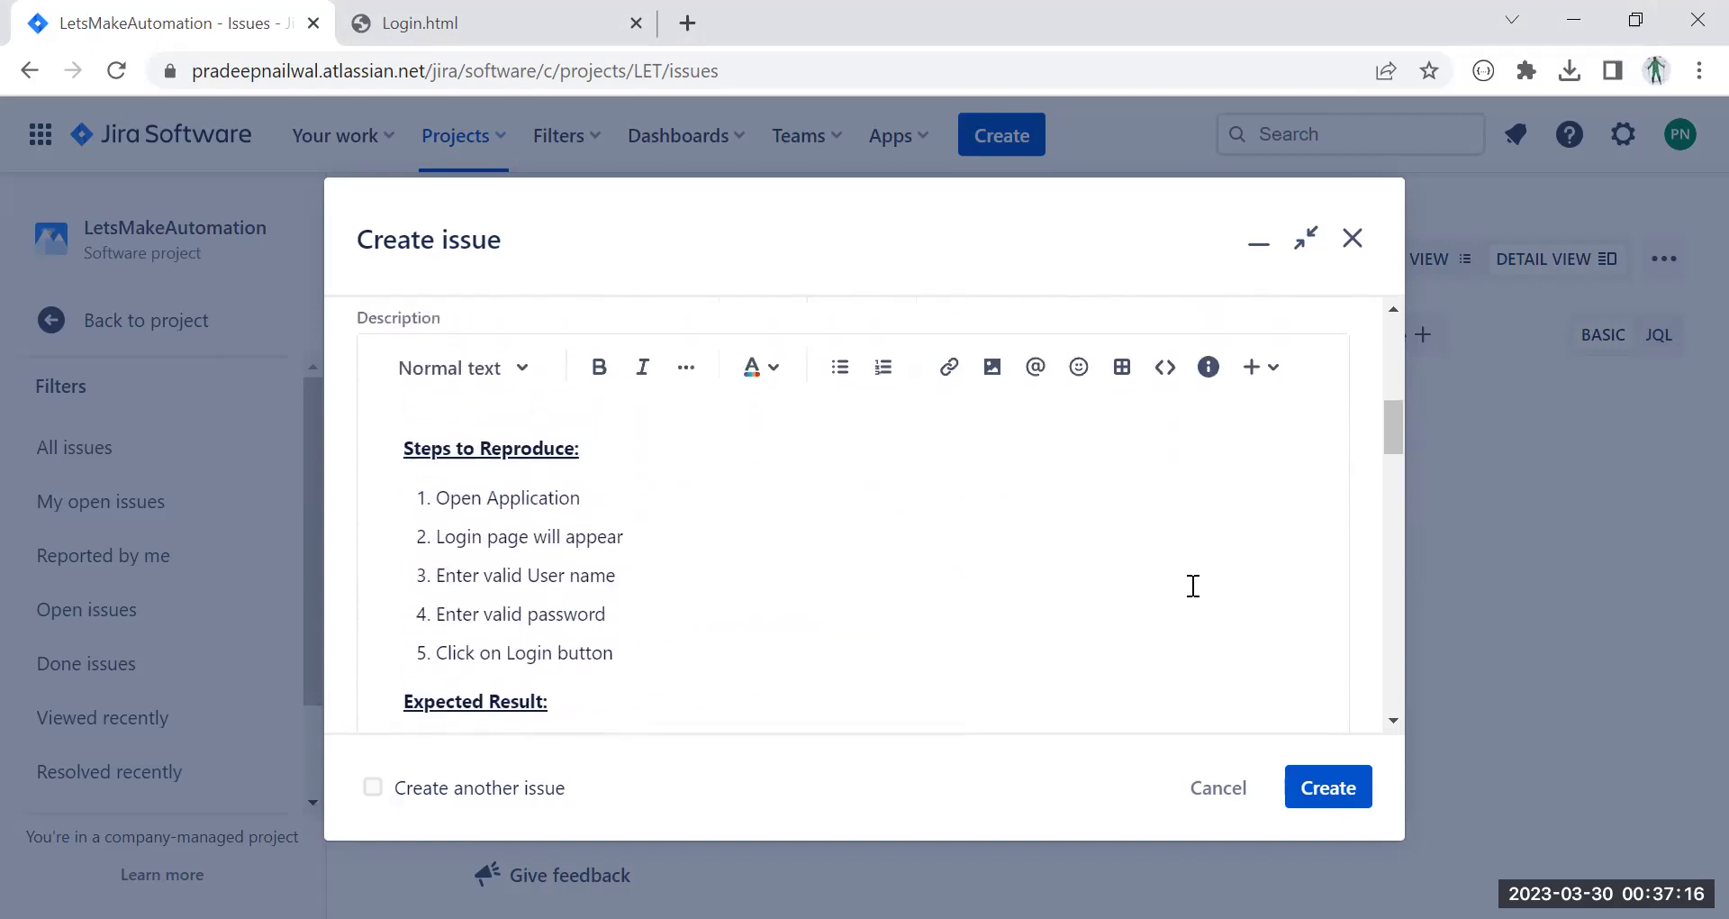
scroll(1193, 585, "down", 3)
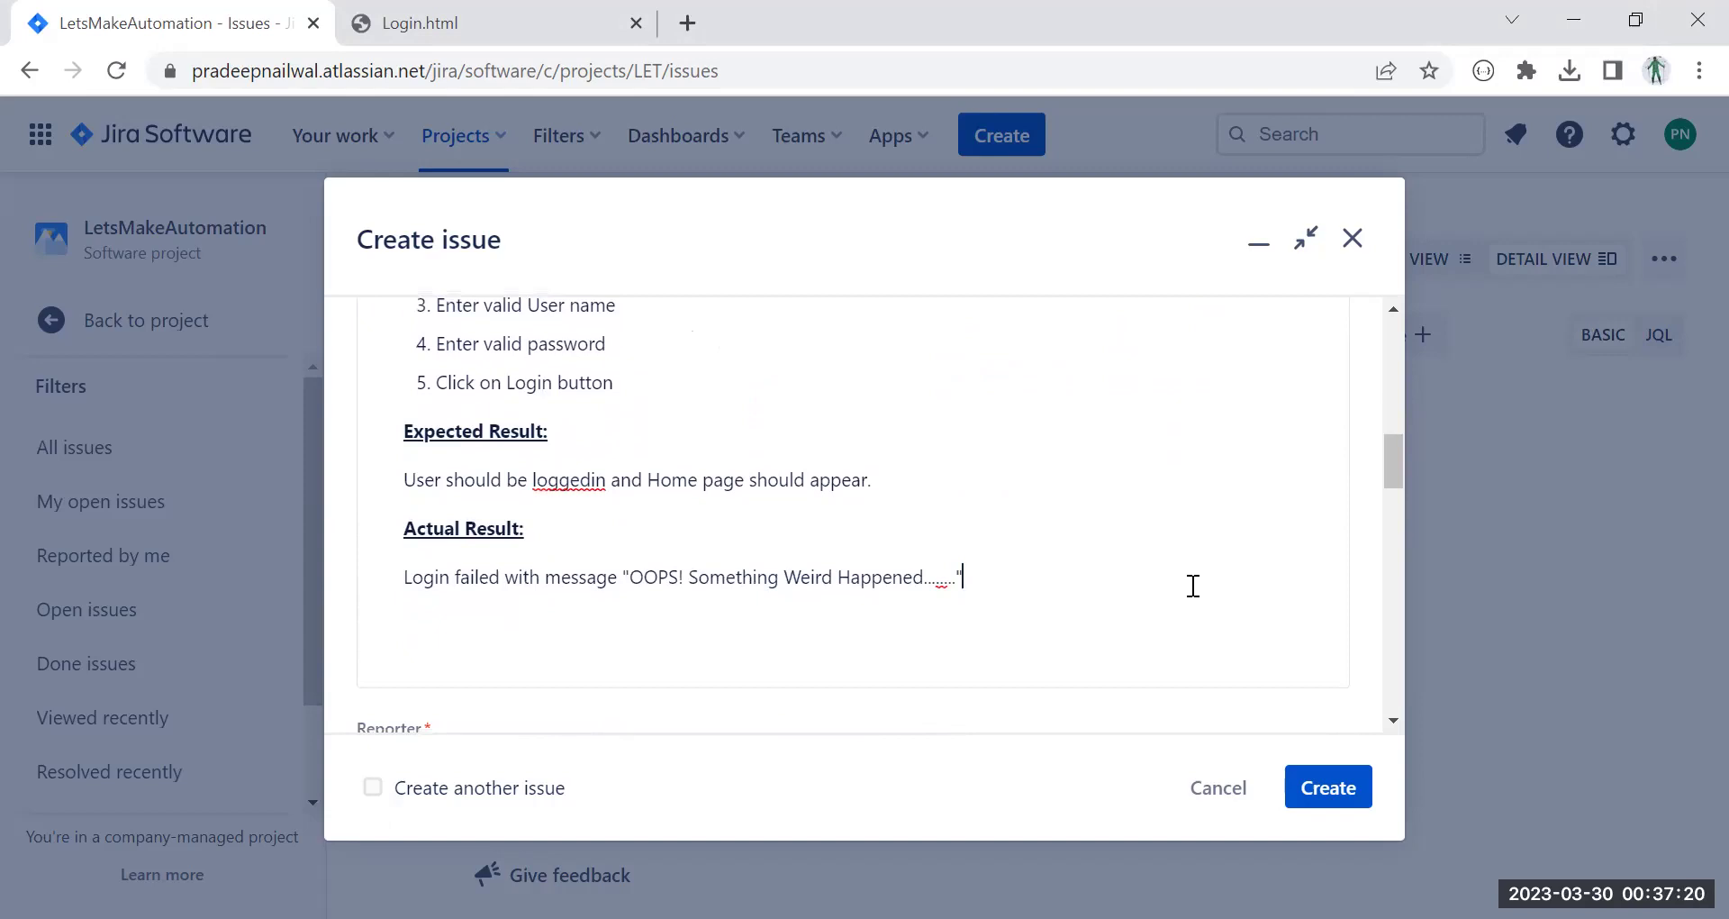
scroll(1193, 585, "down", 2)
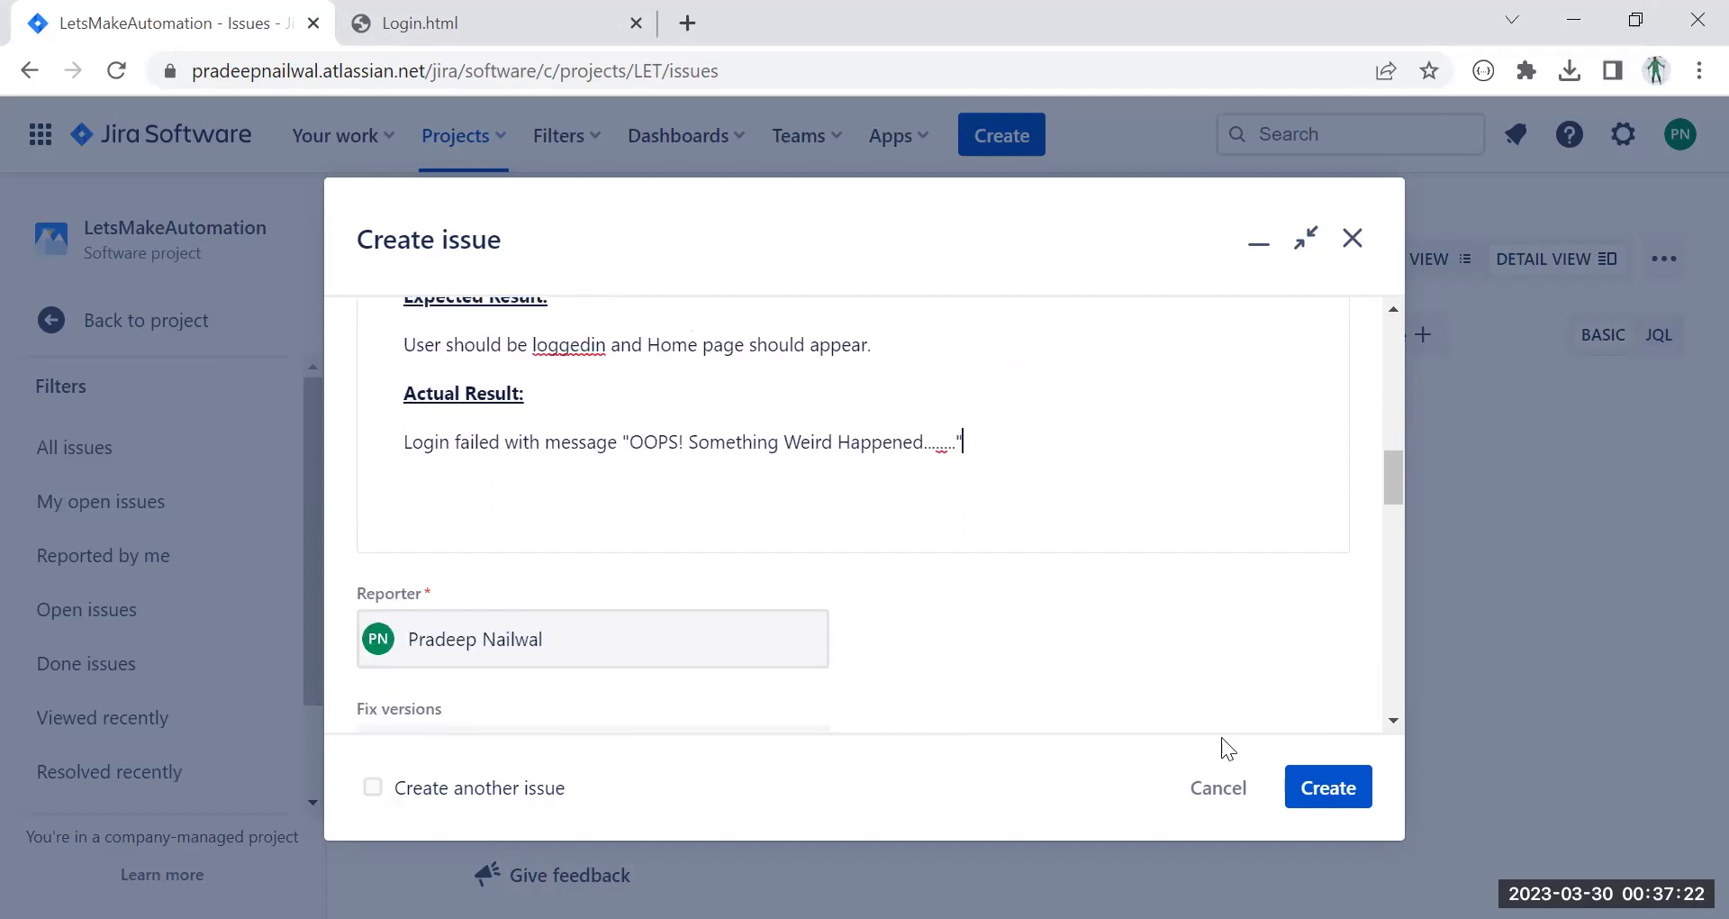
scroll(975, 576, "down", 3)
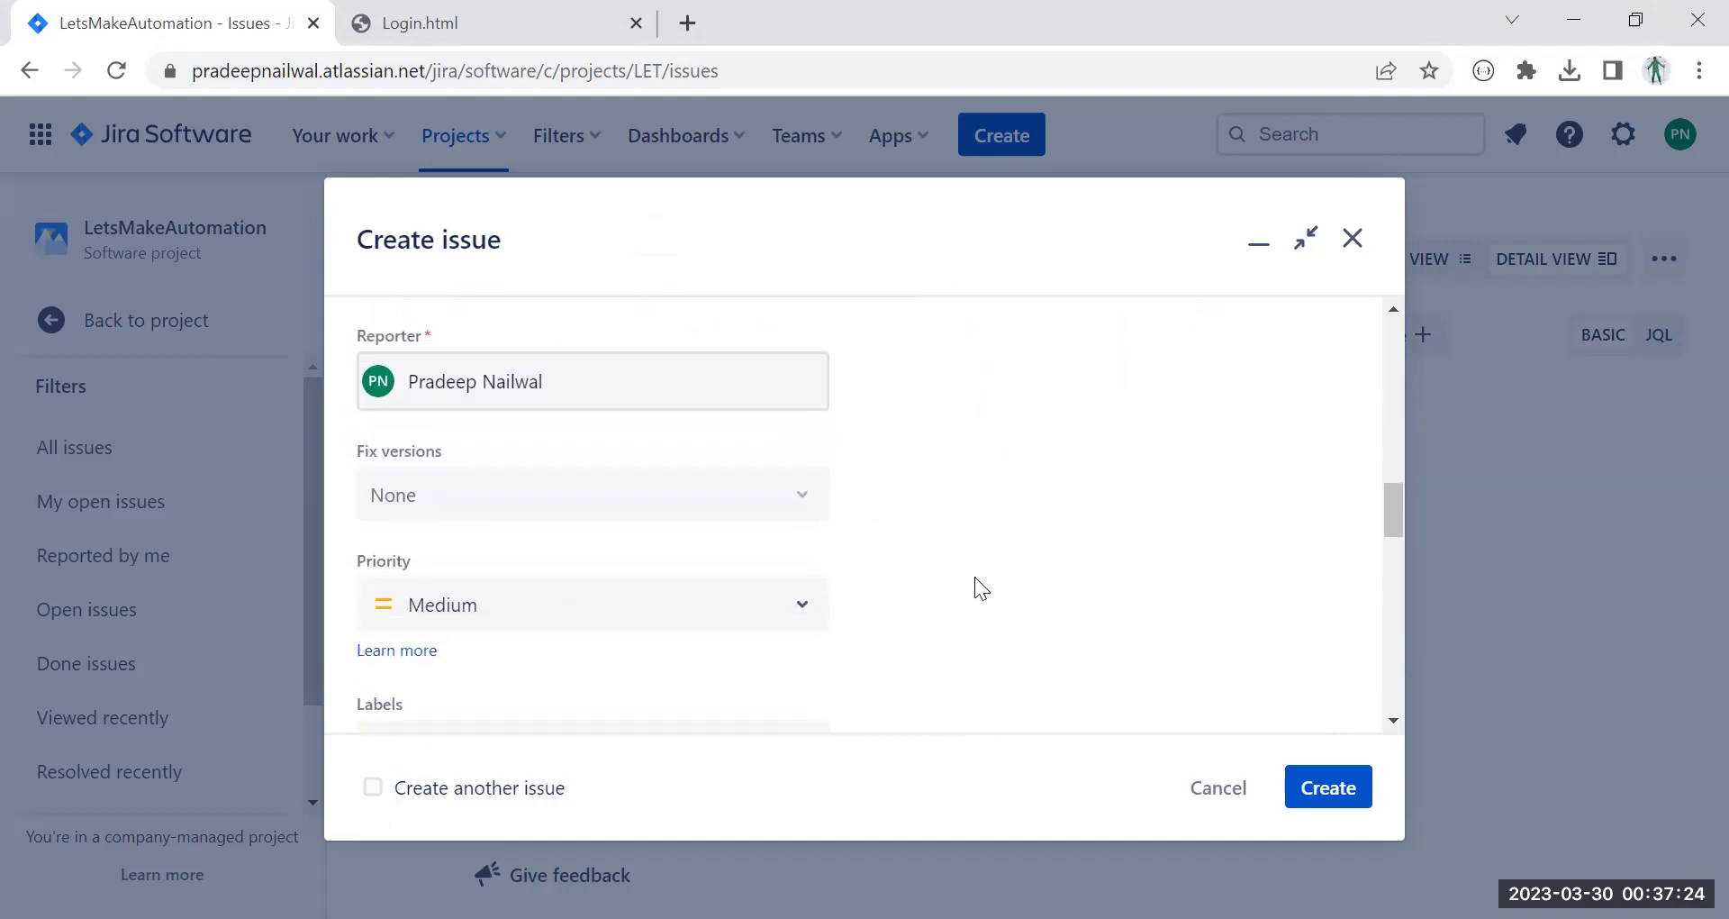
scroll(840, 399, "up", 2)
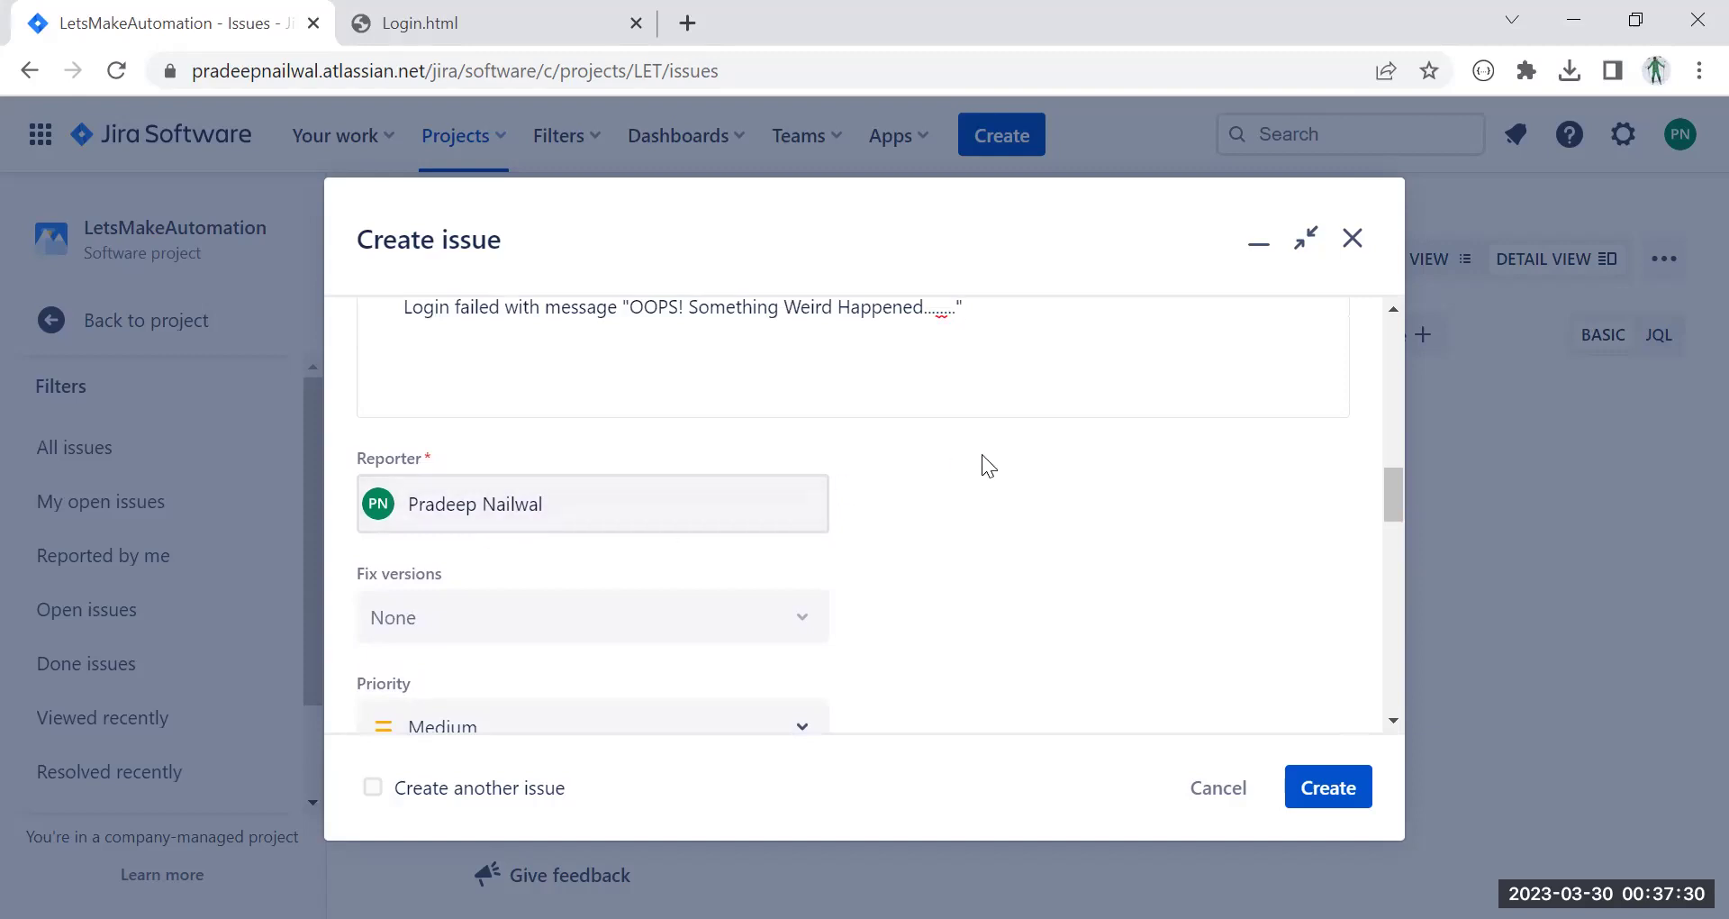
scroll(981, 458, "down", 1)
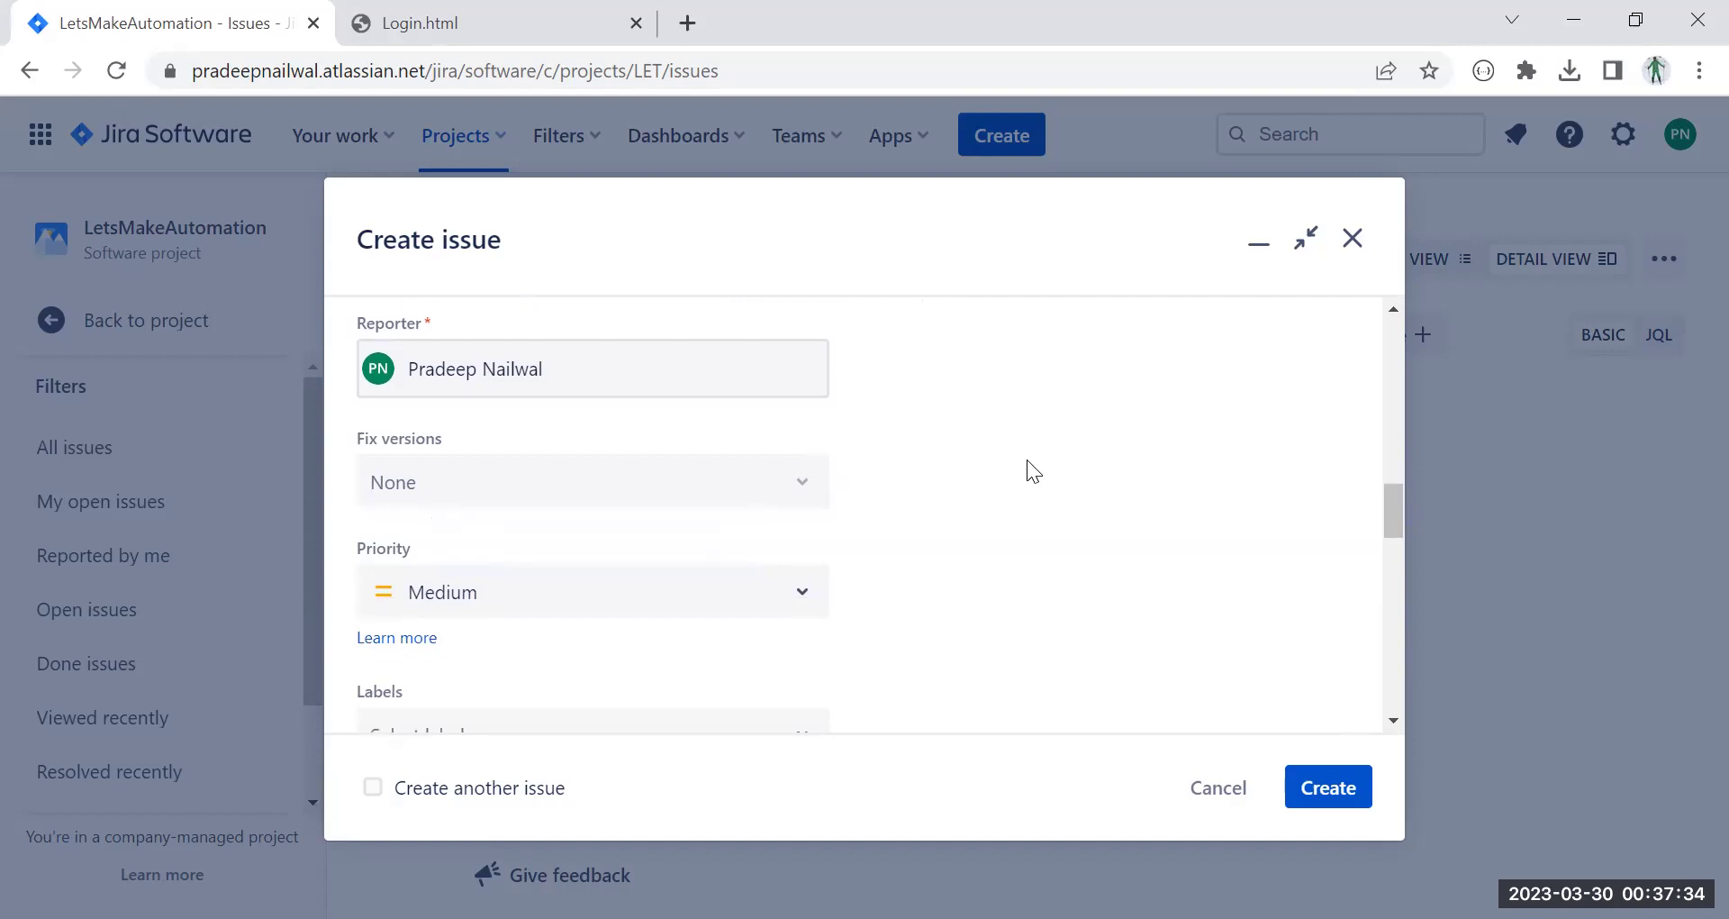
scroll(1027, 459, "down", 1)
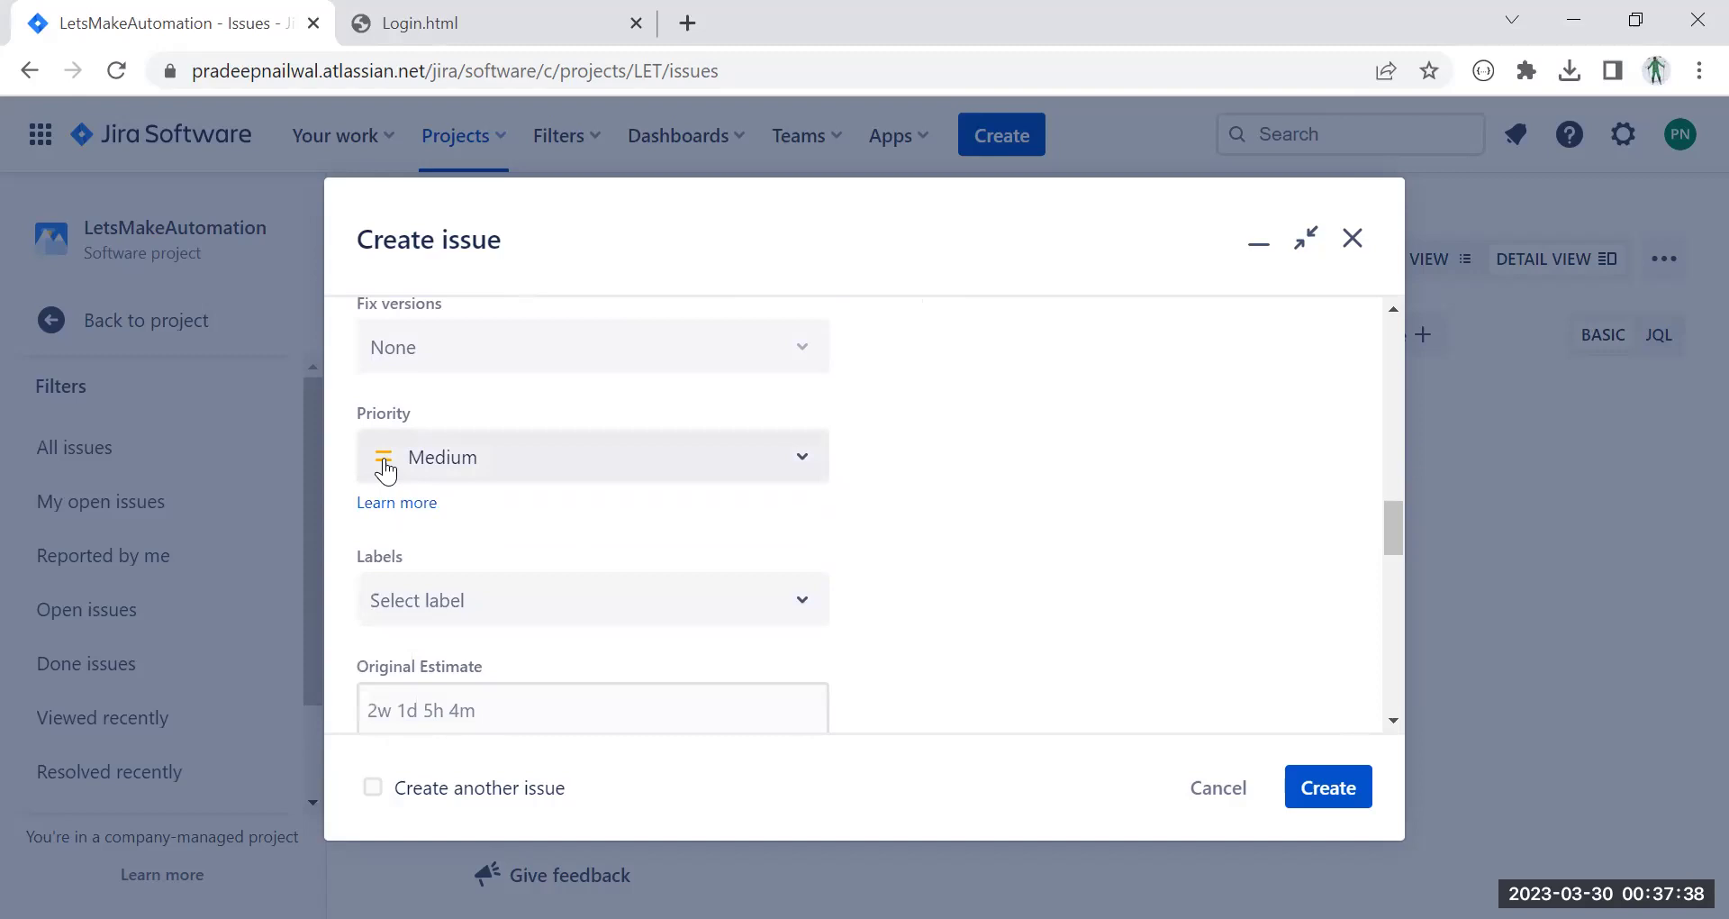
left_click(804, 459)
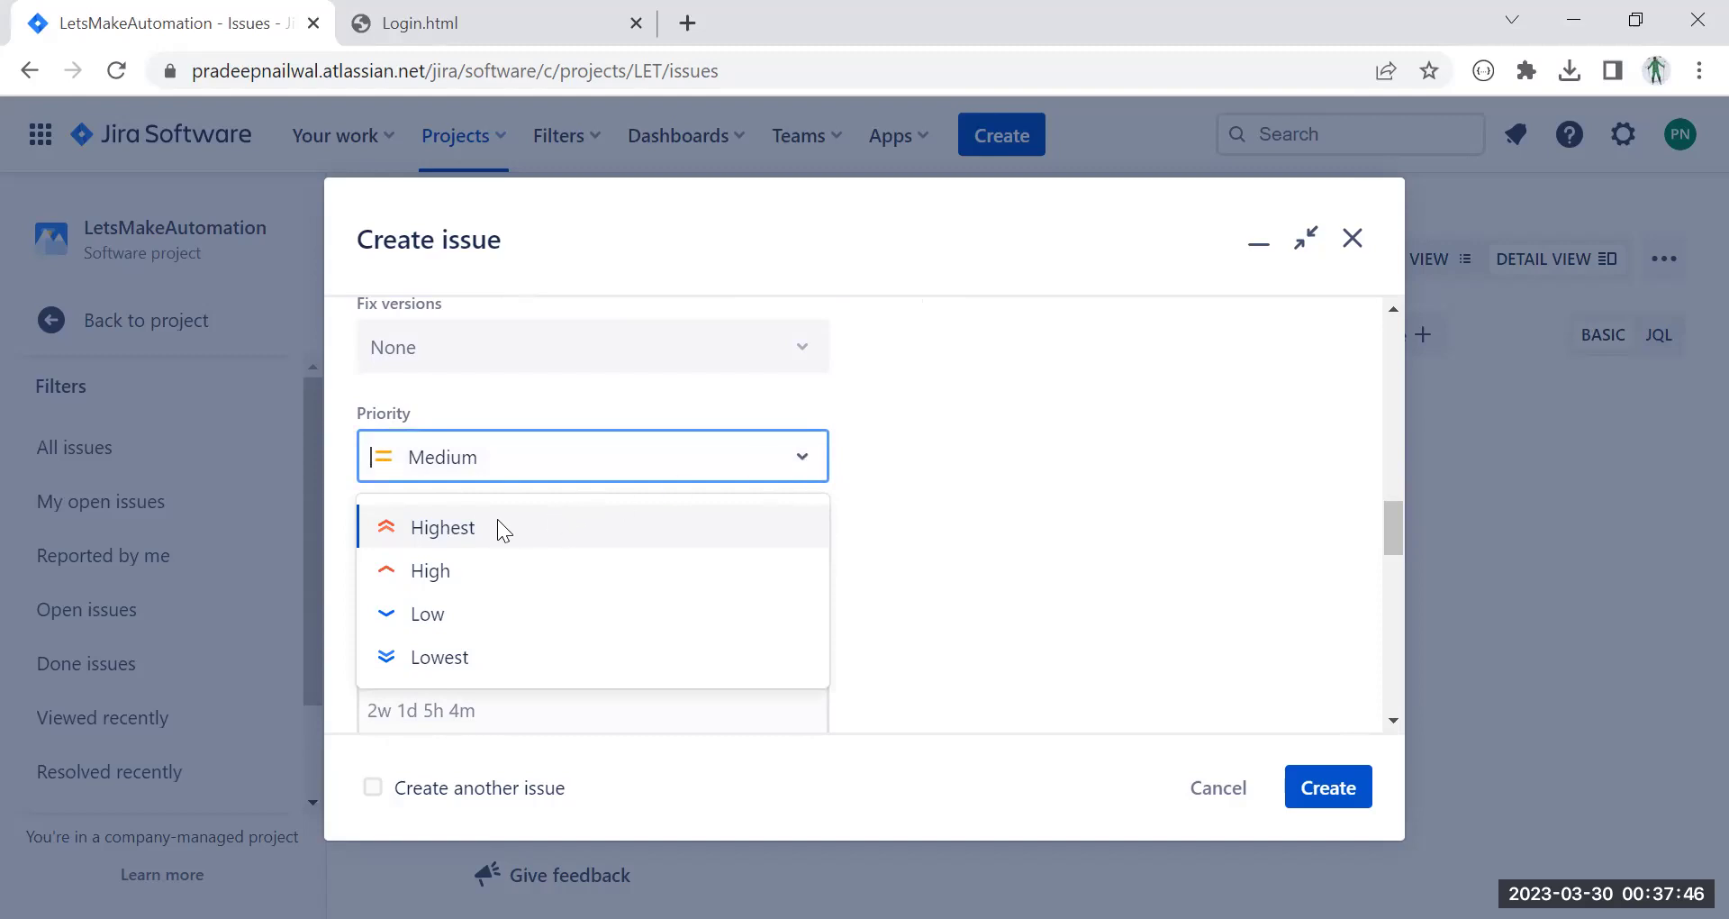
- Change the bug's Priority from Medium to Highest
left_click(439, 534)
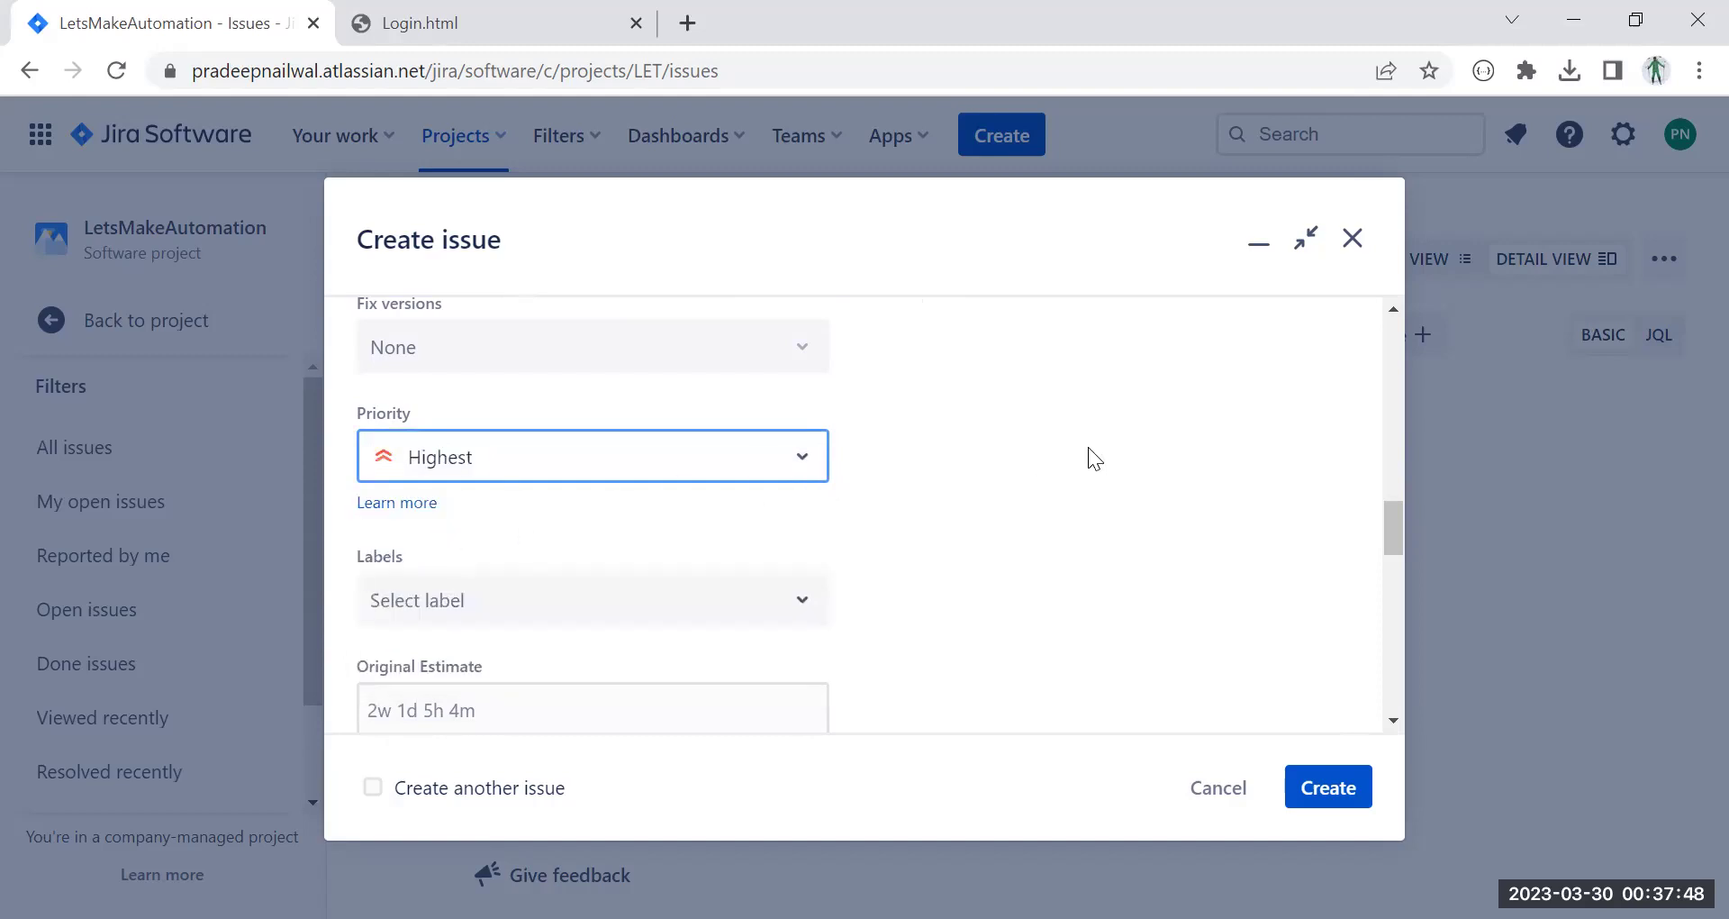
left_click(797, 462)
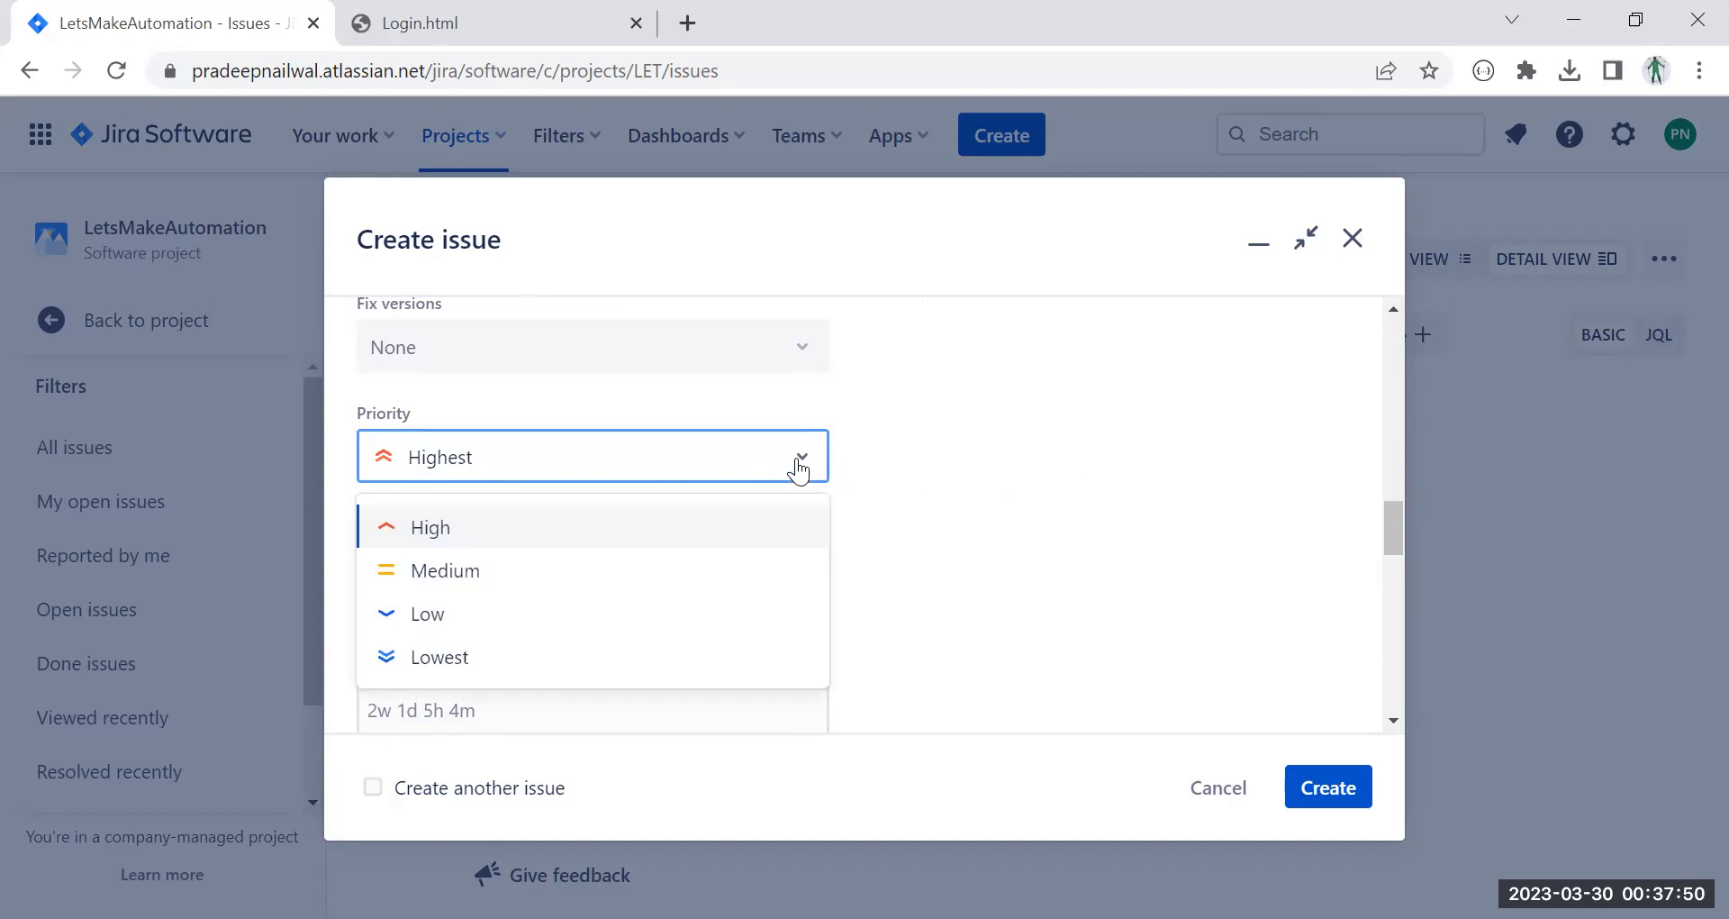
left_click(1024, 423)
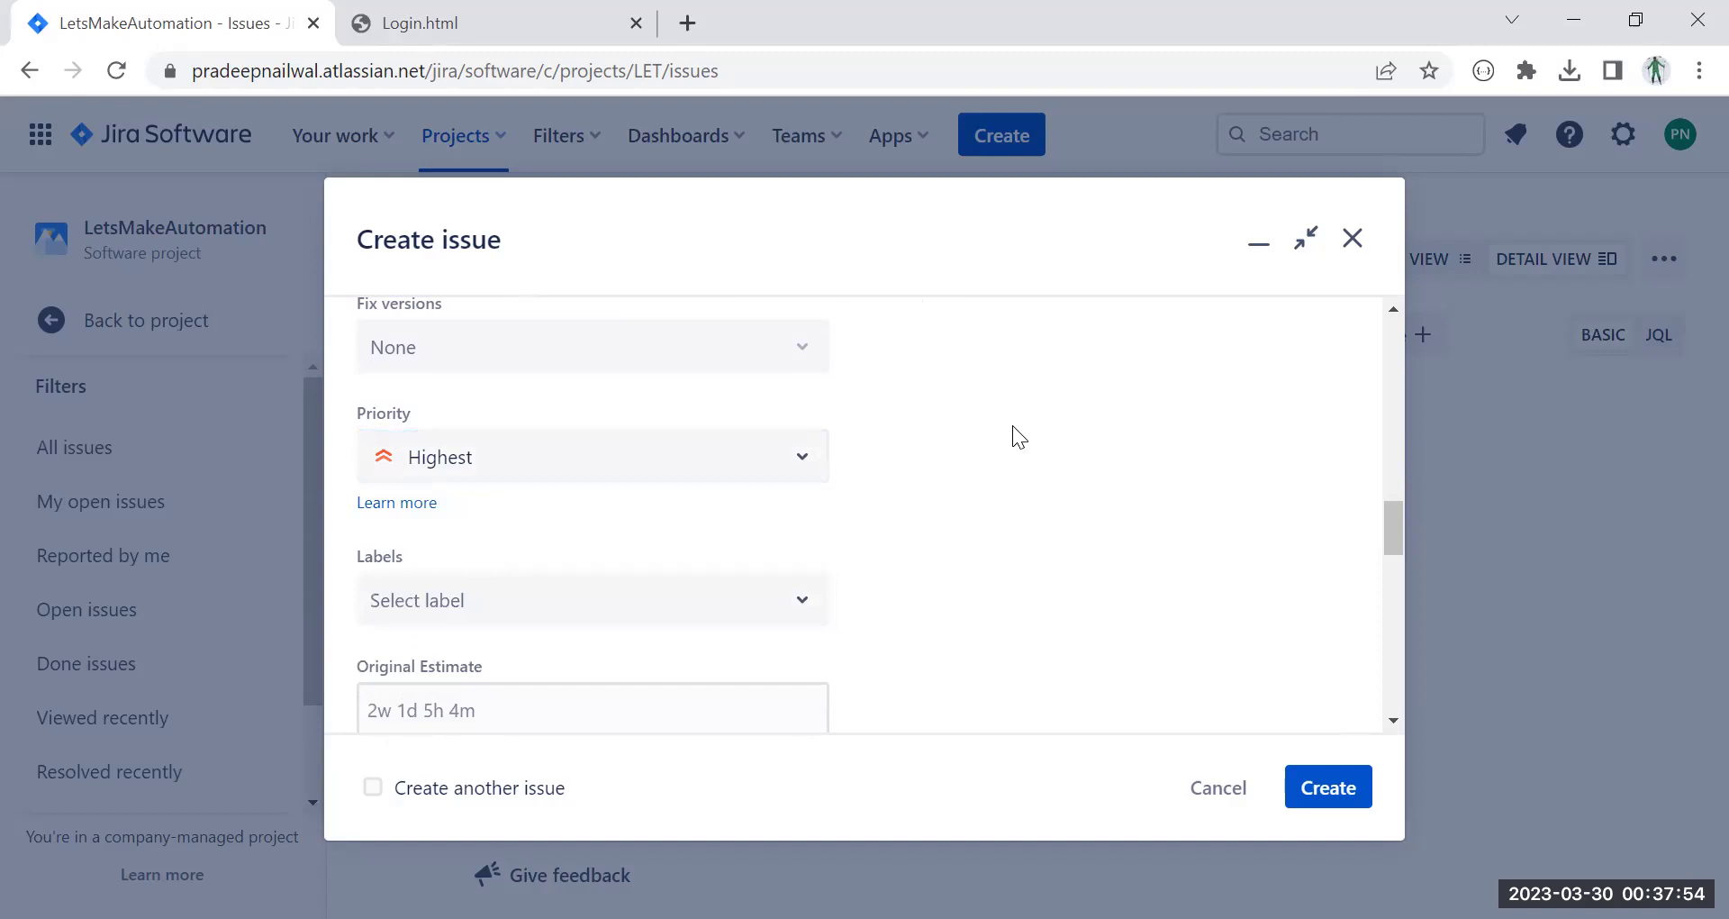
scroll(1012, 425, "down", 1)
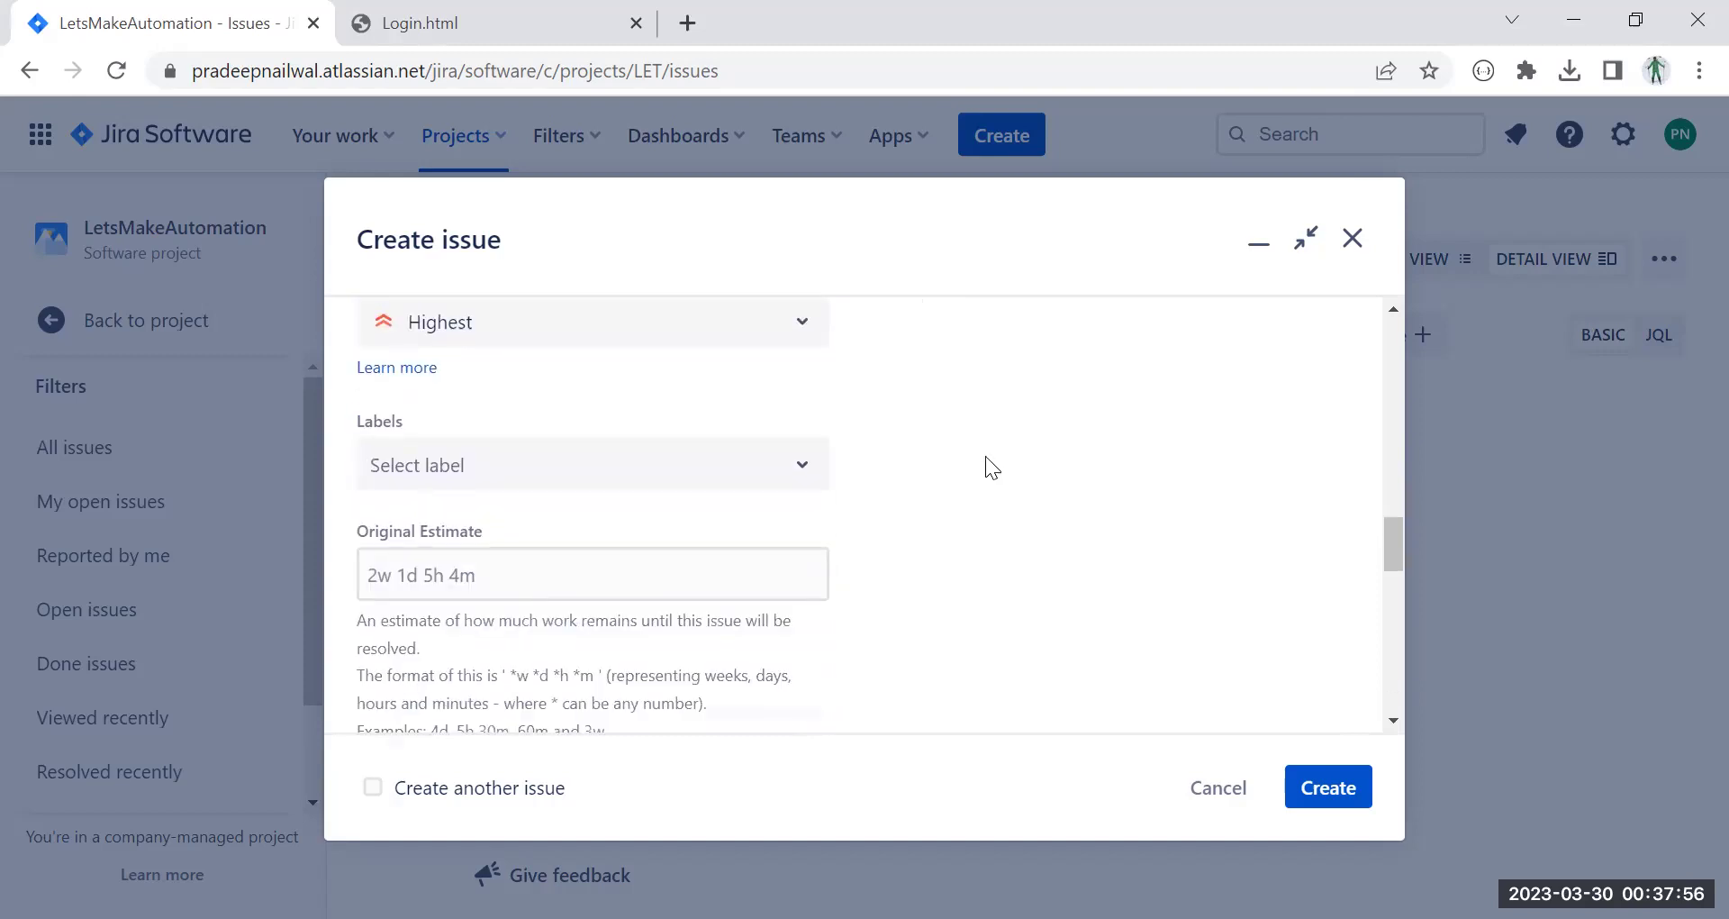
- Create and apply the new label 'Login' to the issue
left_click(799, 465)
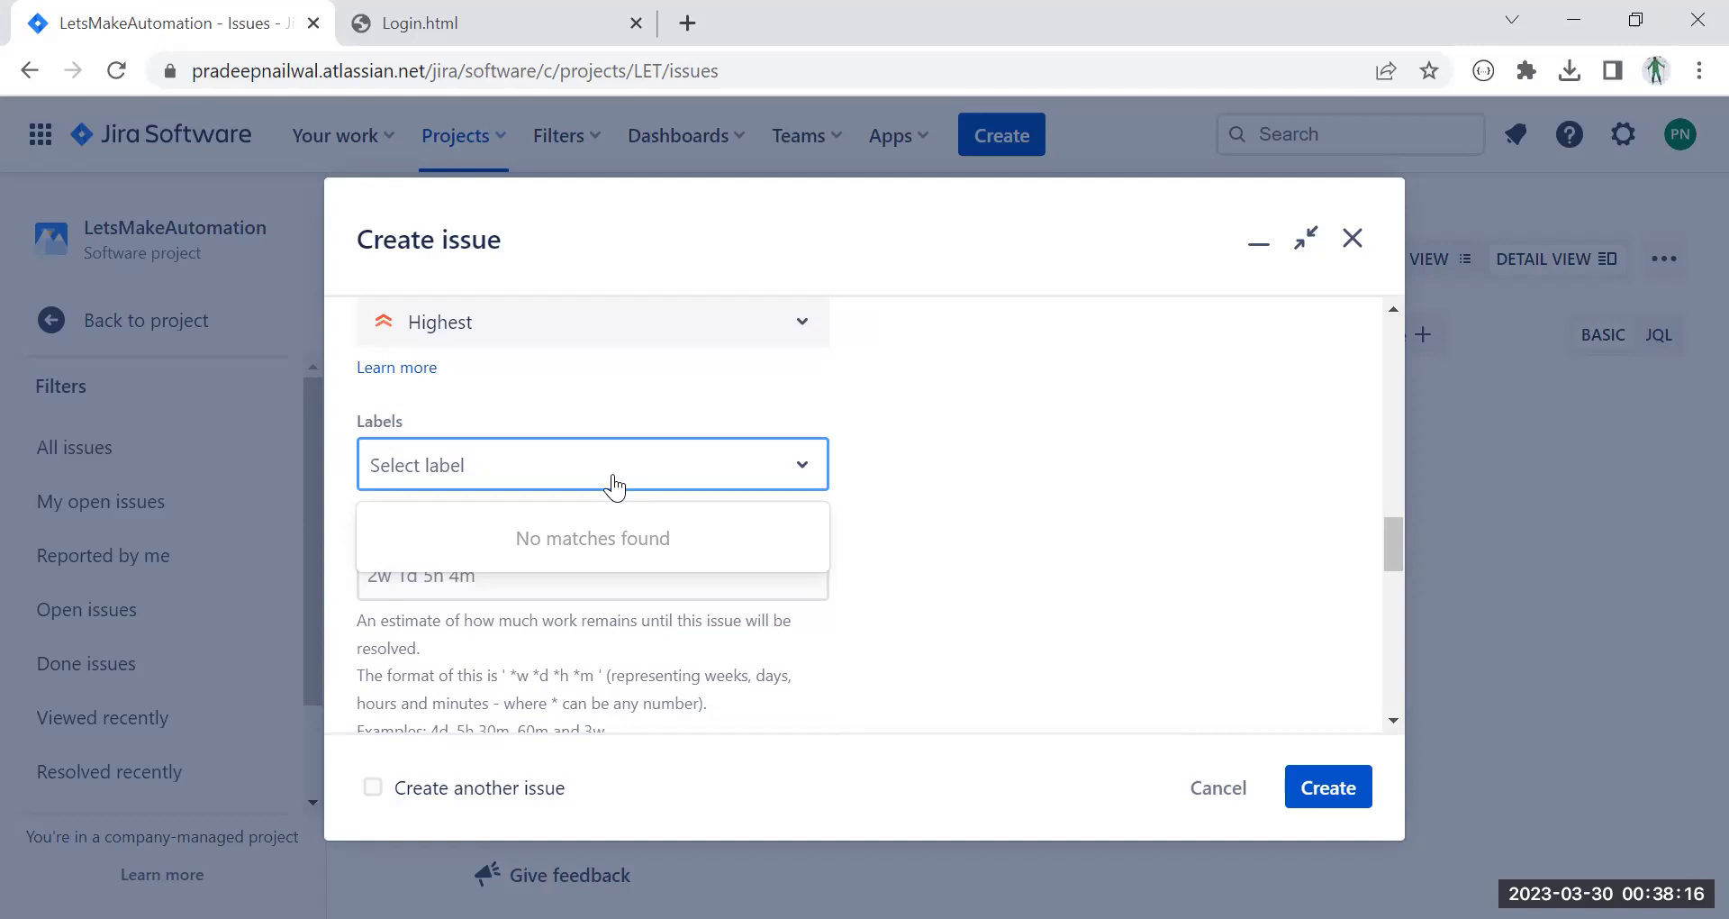
type("Login")
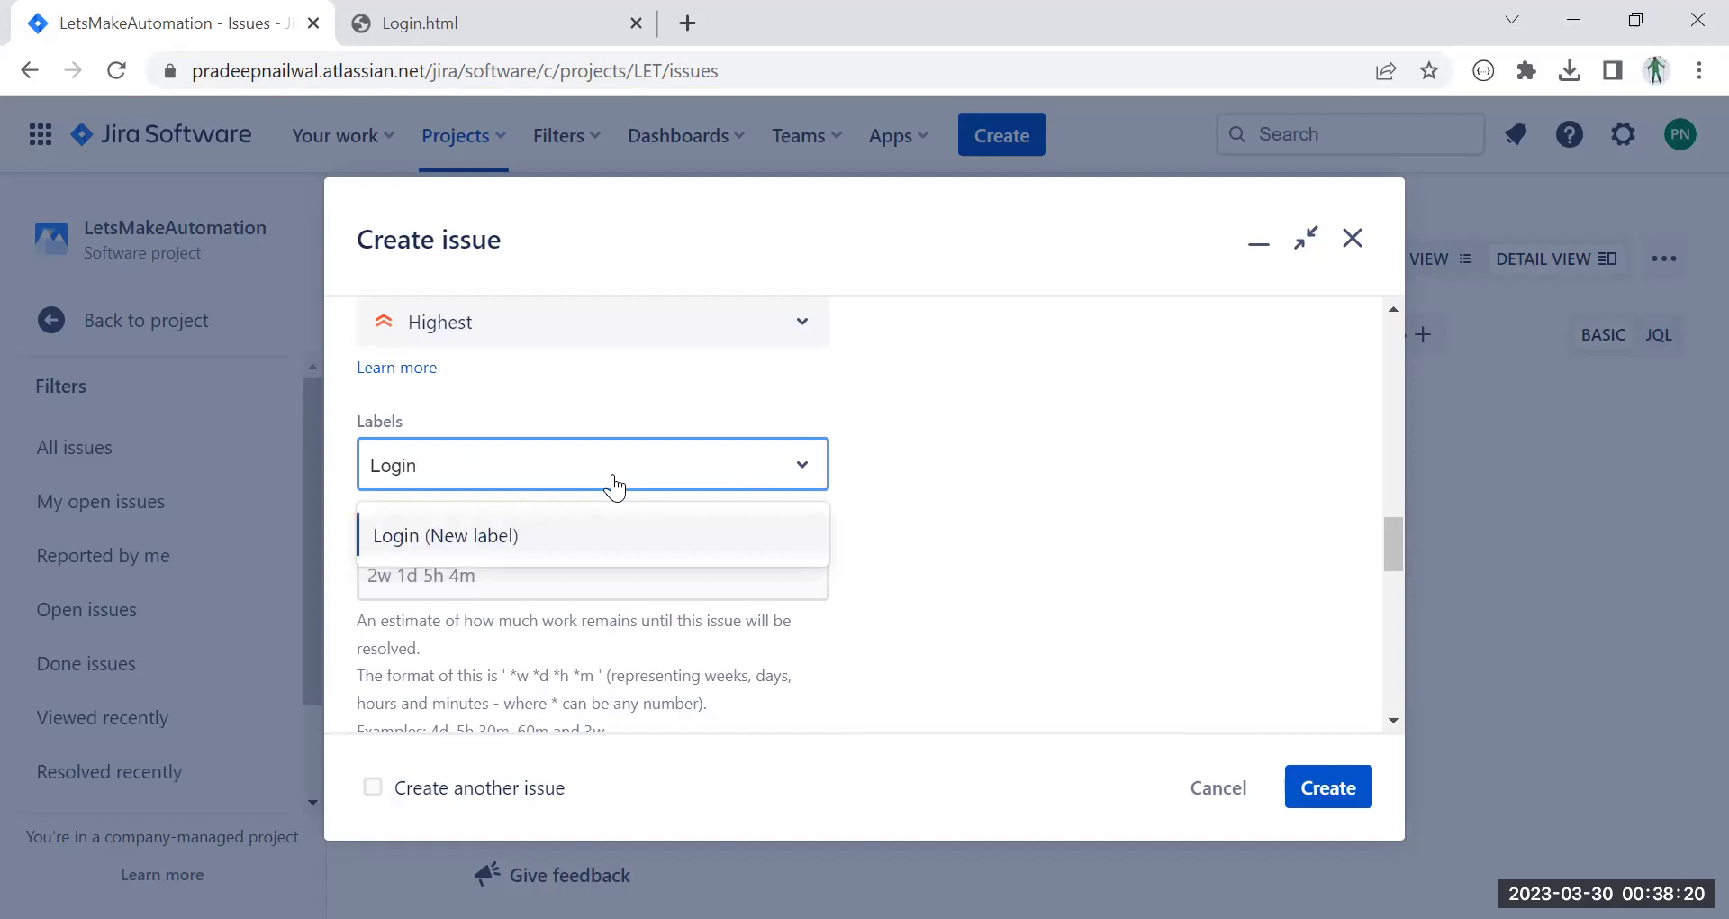
left_click(431, 537)
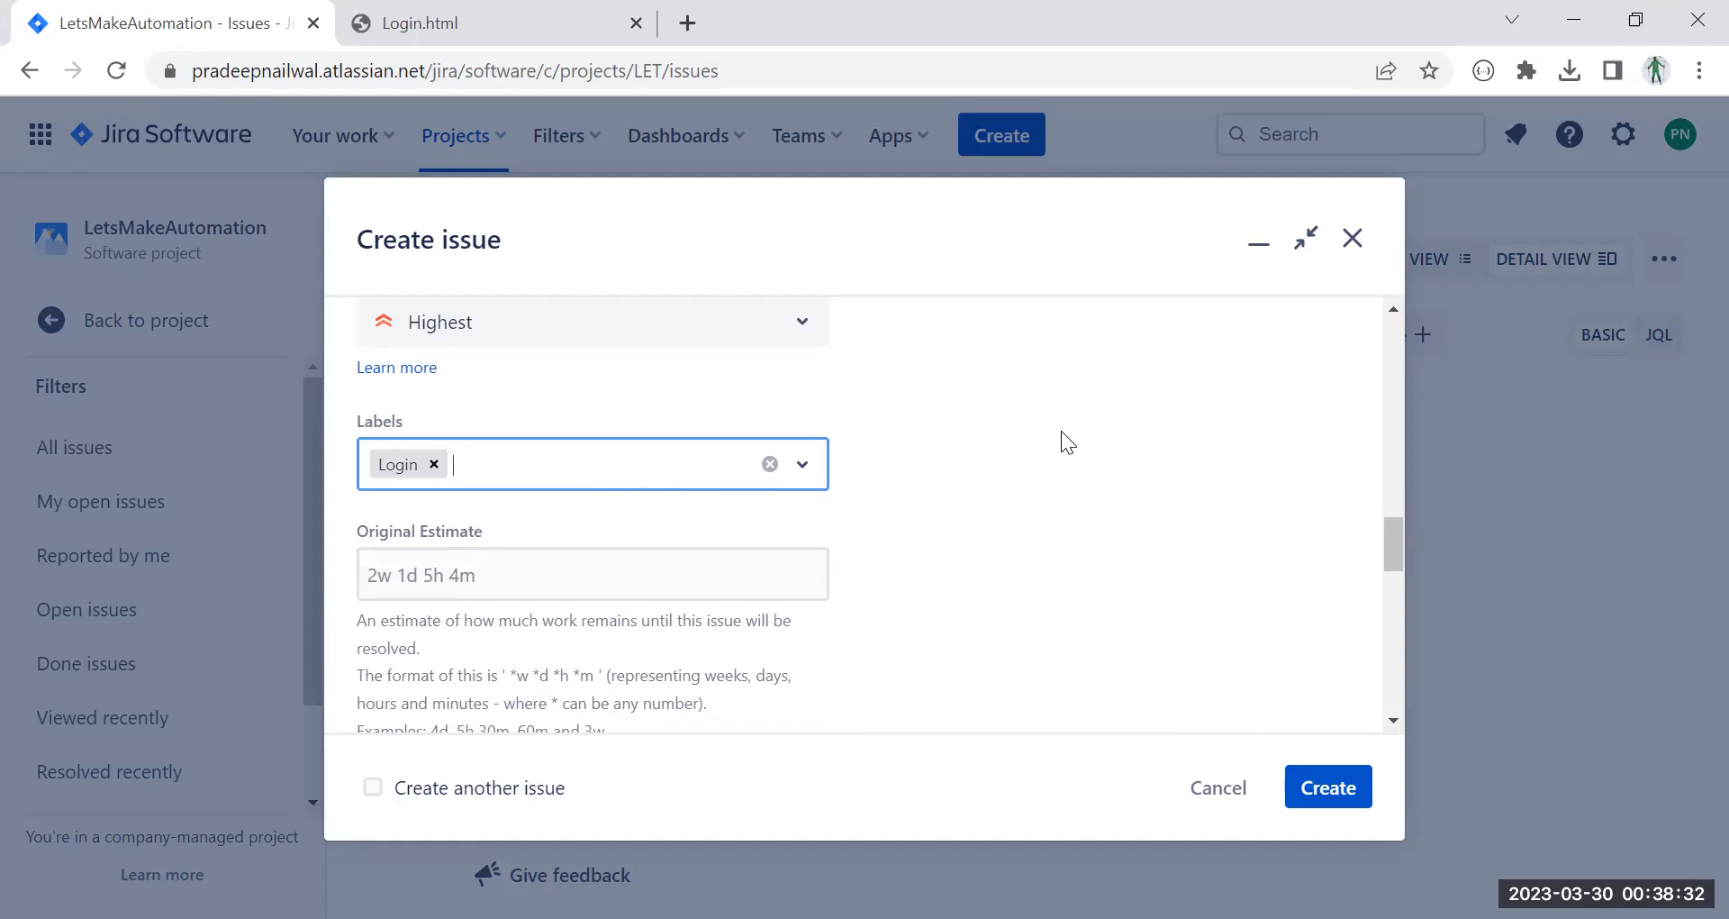
scroll(1061, 430, "down", 1)
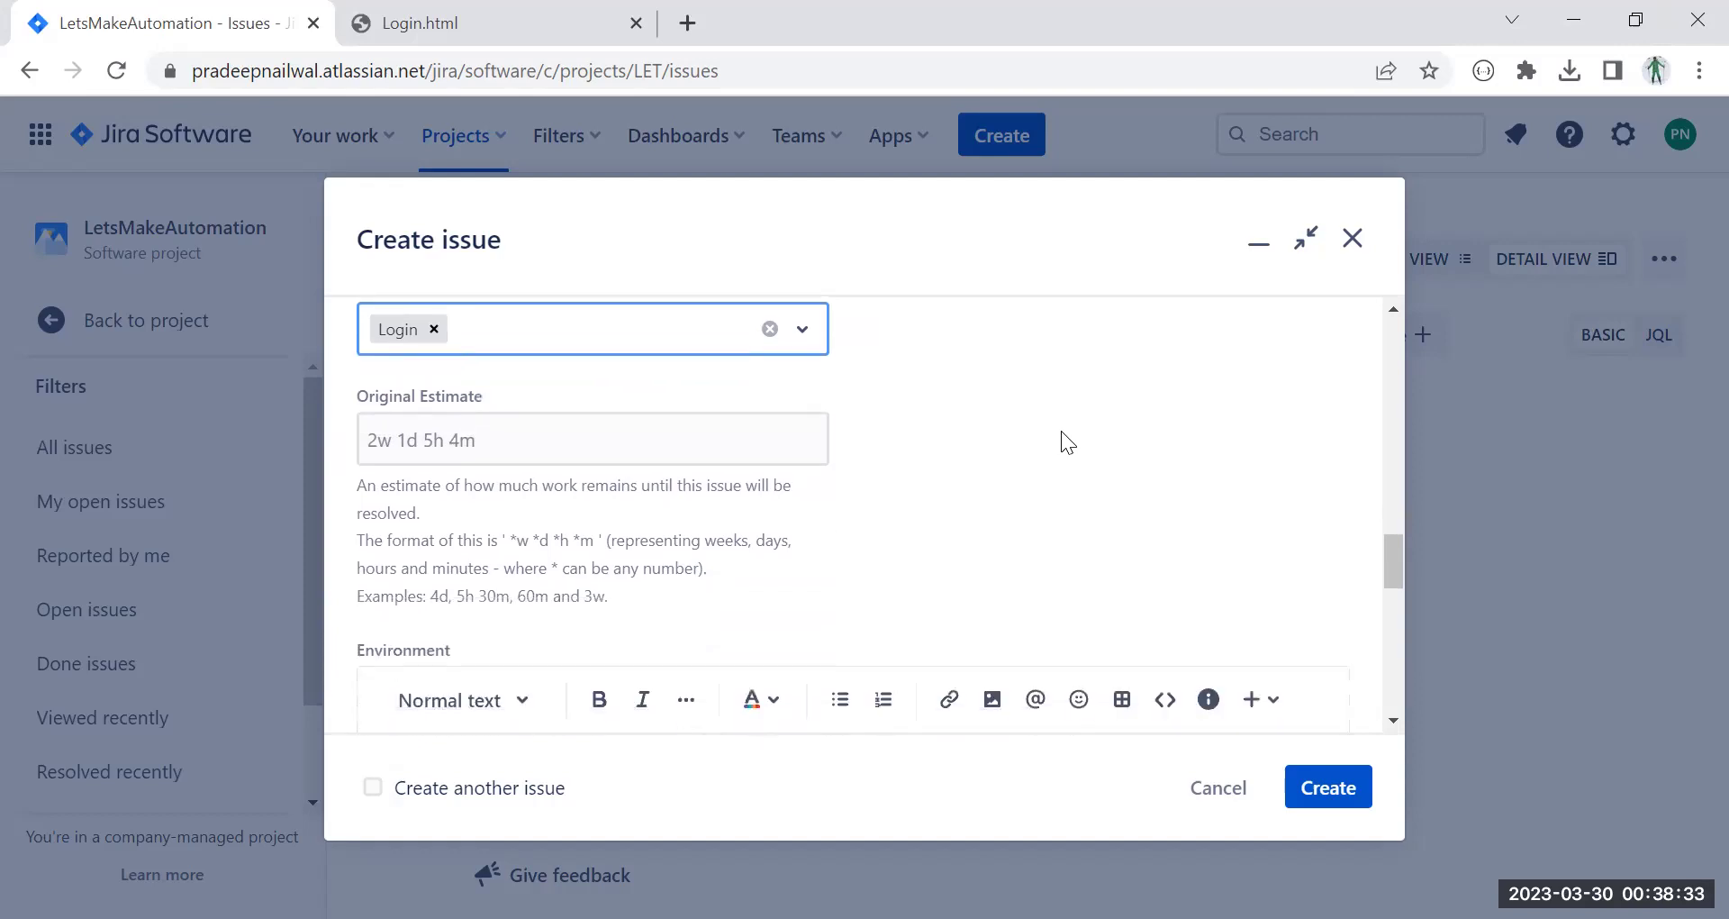
left_click(522, 442)
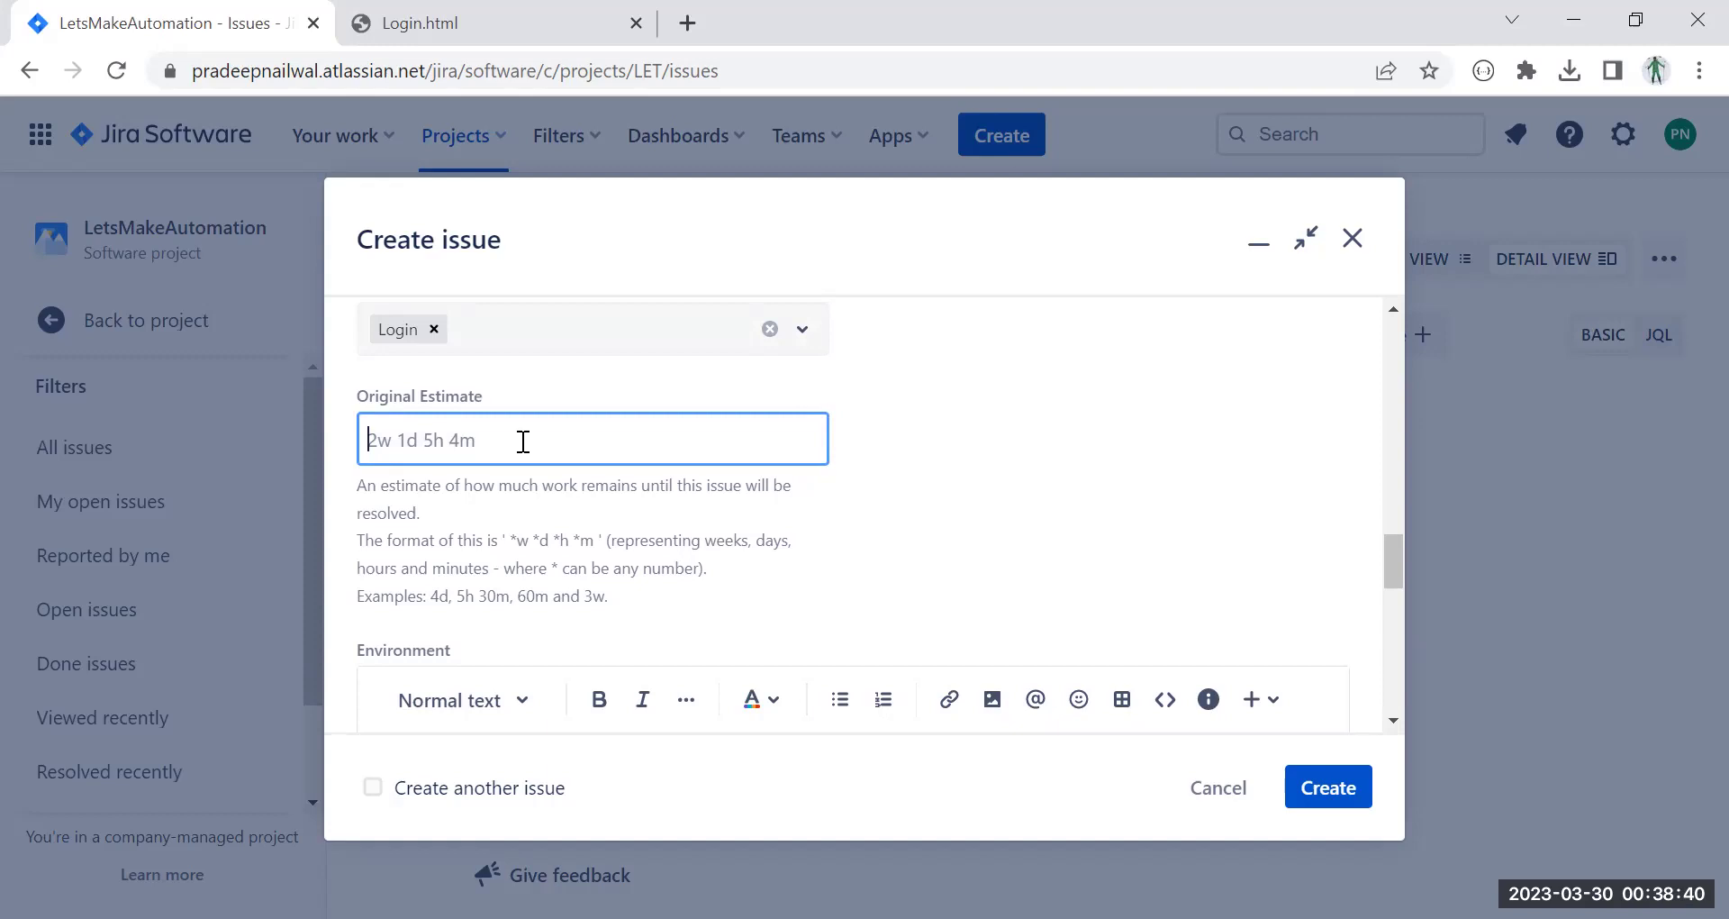
- Enter 1d as the issue's Original Estimate
type("1d")
left_click(1063, 517)
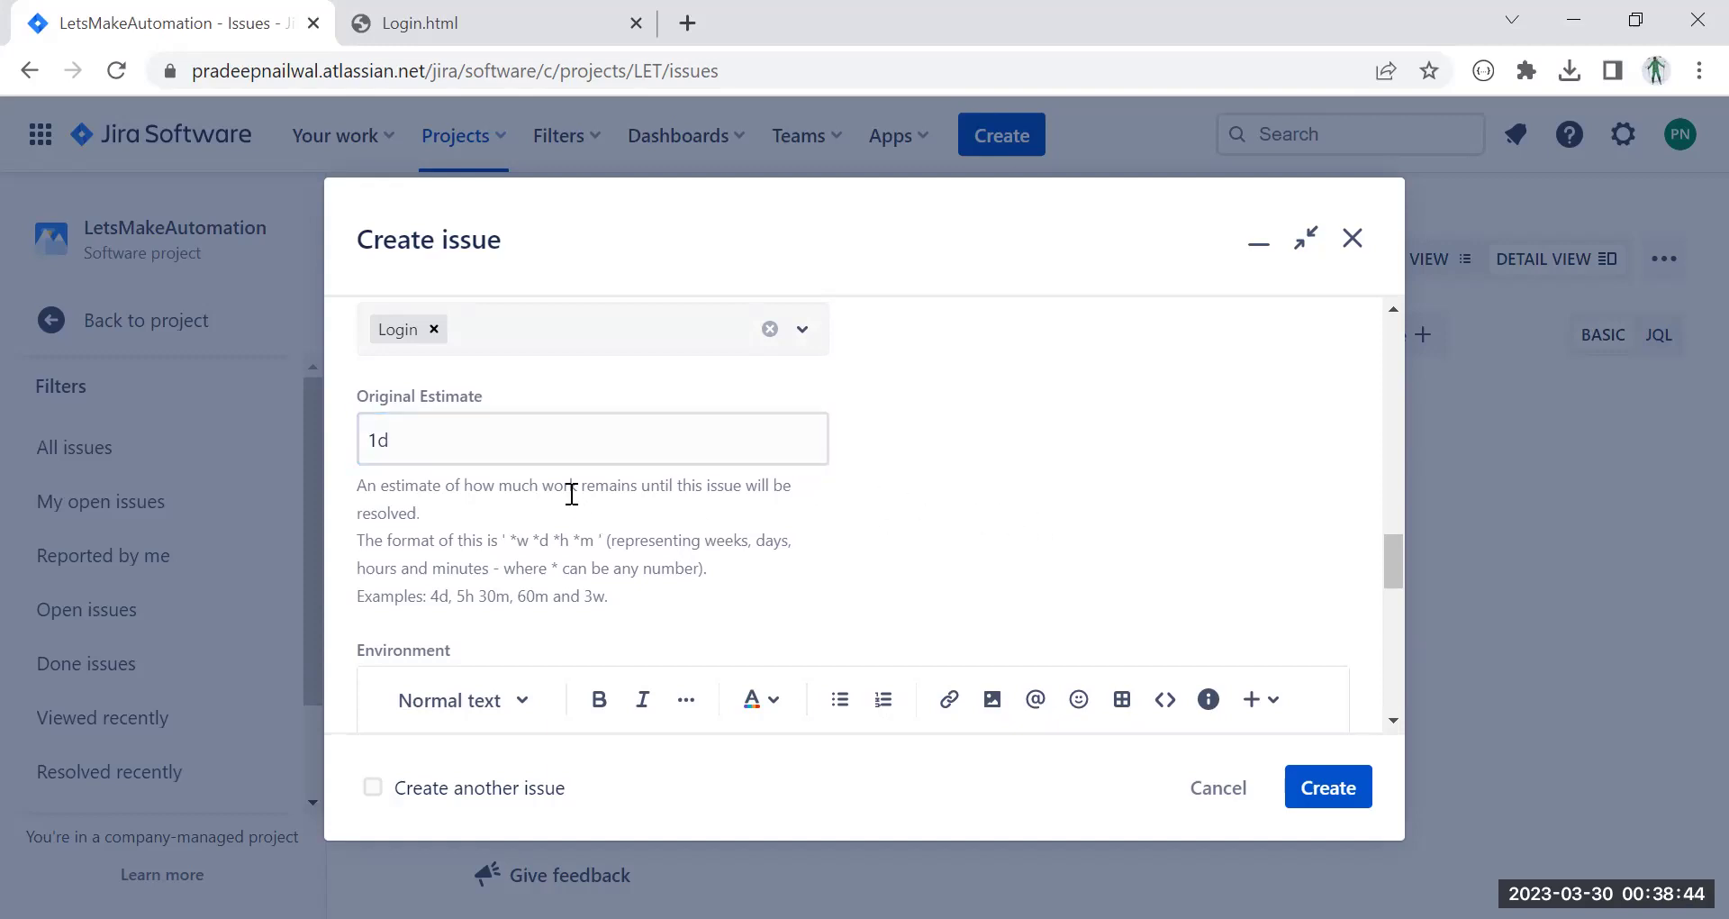
scroll(1075, 484, "down", 2)
scroll(1076, 485, "down", 2)
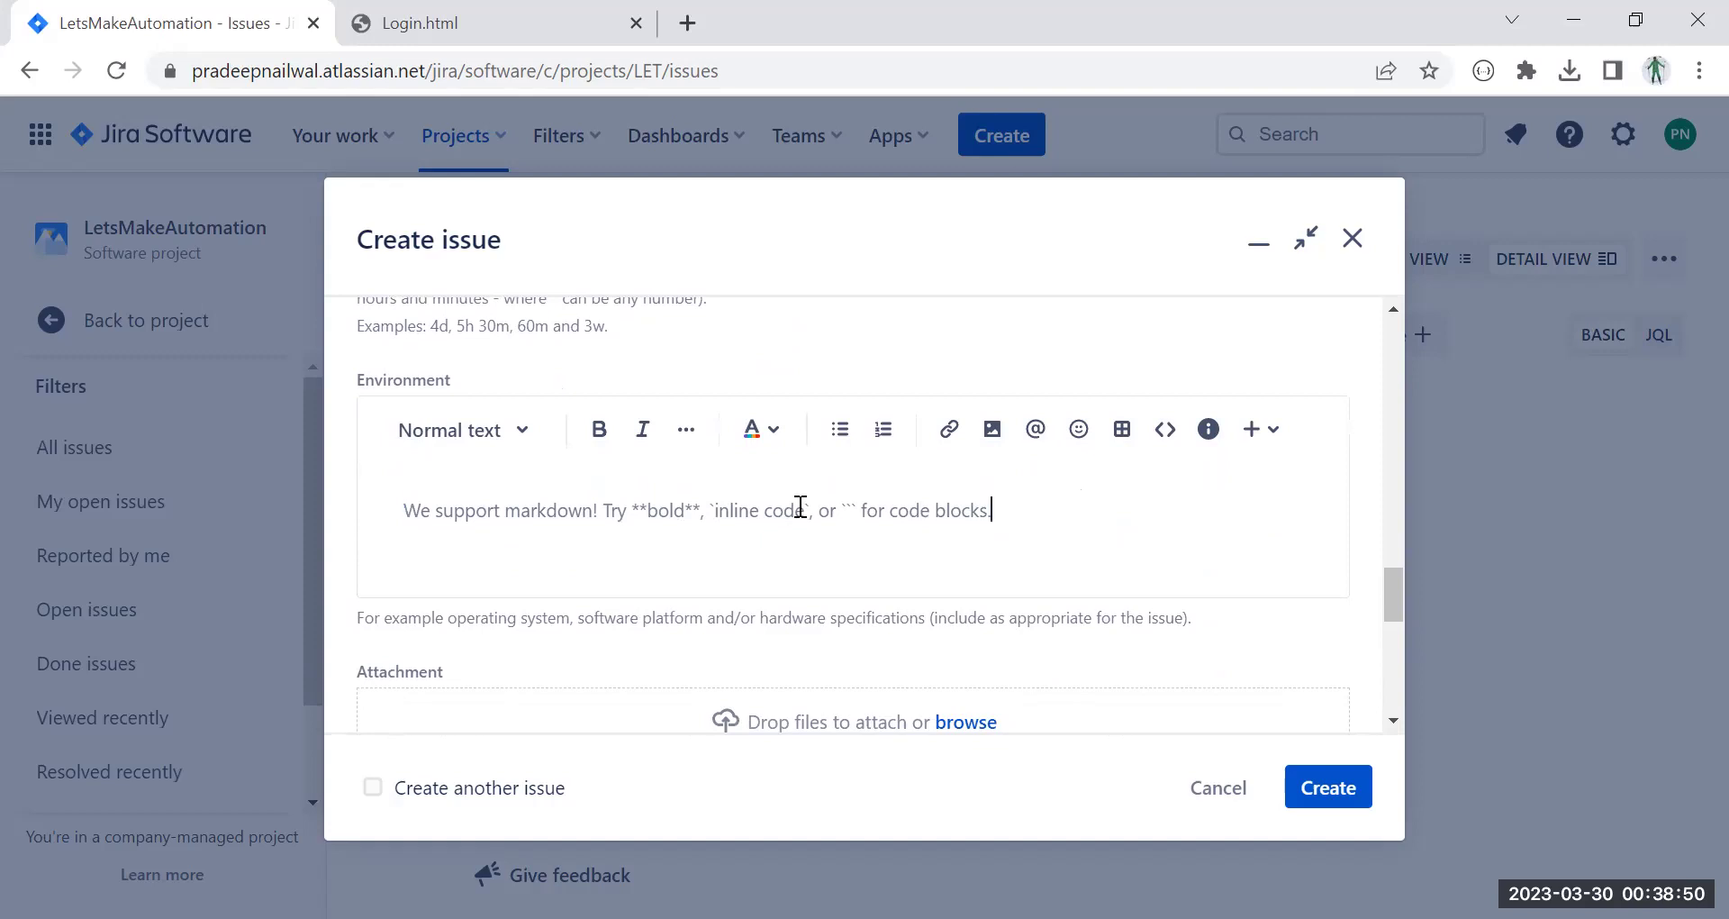
- Type UAT into the Environment field
left_click(410, 509)
type("UAT")
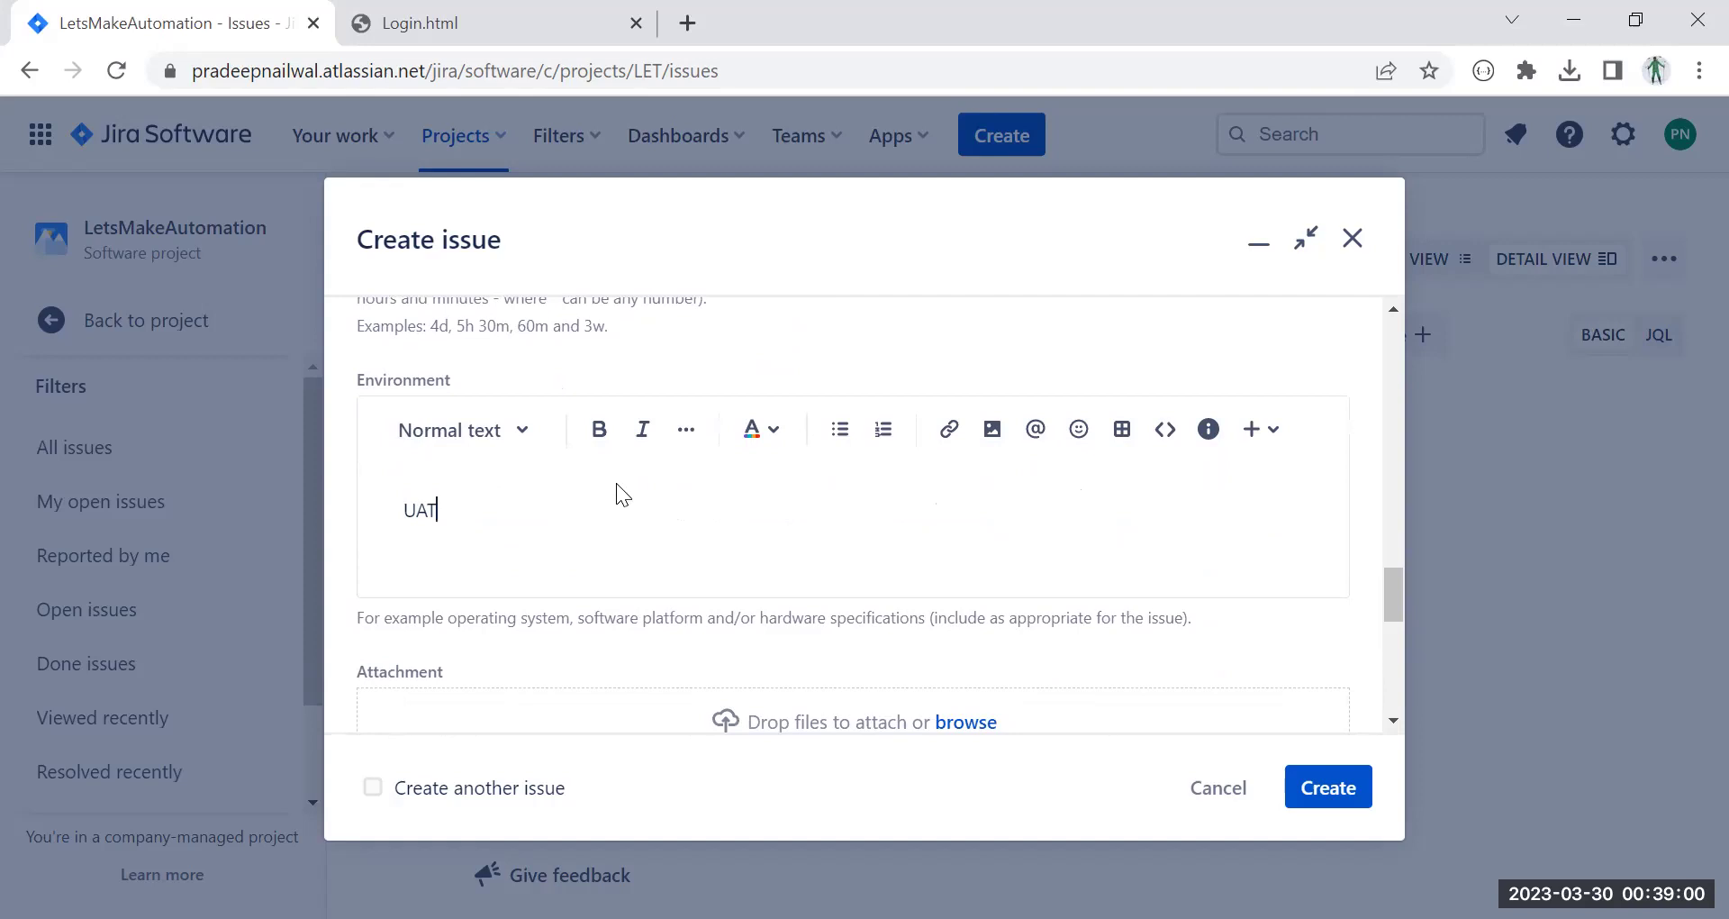
scroll(616, 483, "down", 5)
scroll(619, 484, "up", 5)
key("Return")
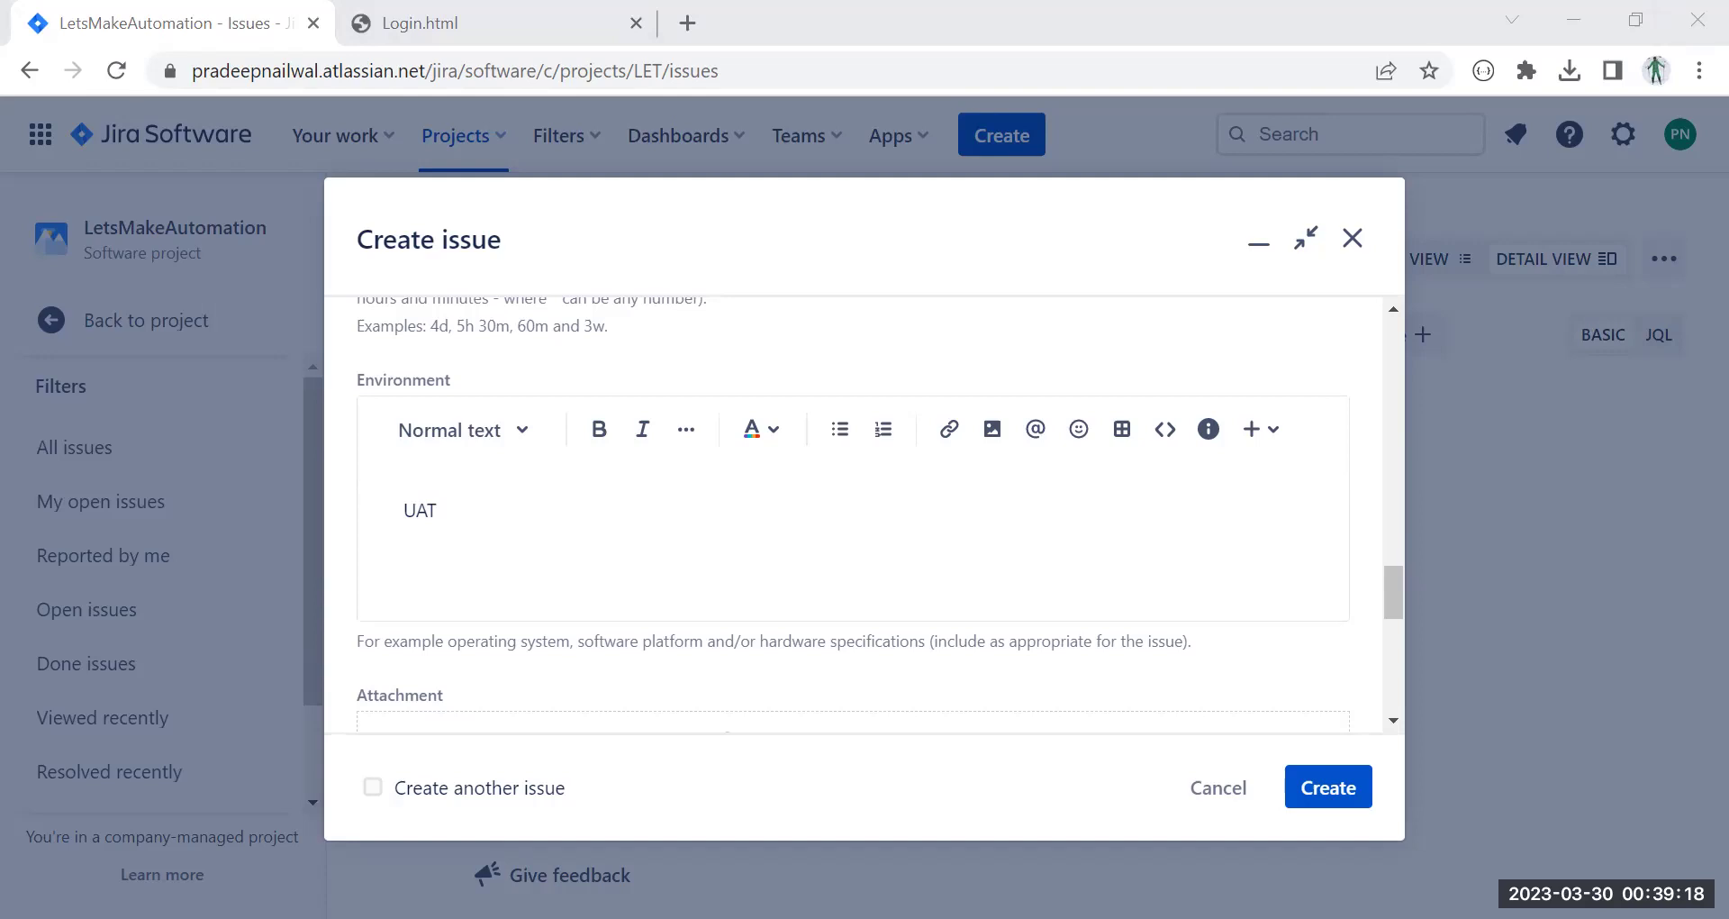
- Add a bold, underlined 'Testing Credentials:' heading with the test username and password lines
left_click(776, 570)
key("ctrl+v")
key("Return")
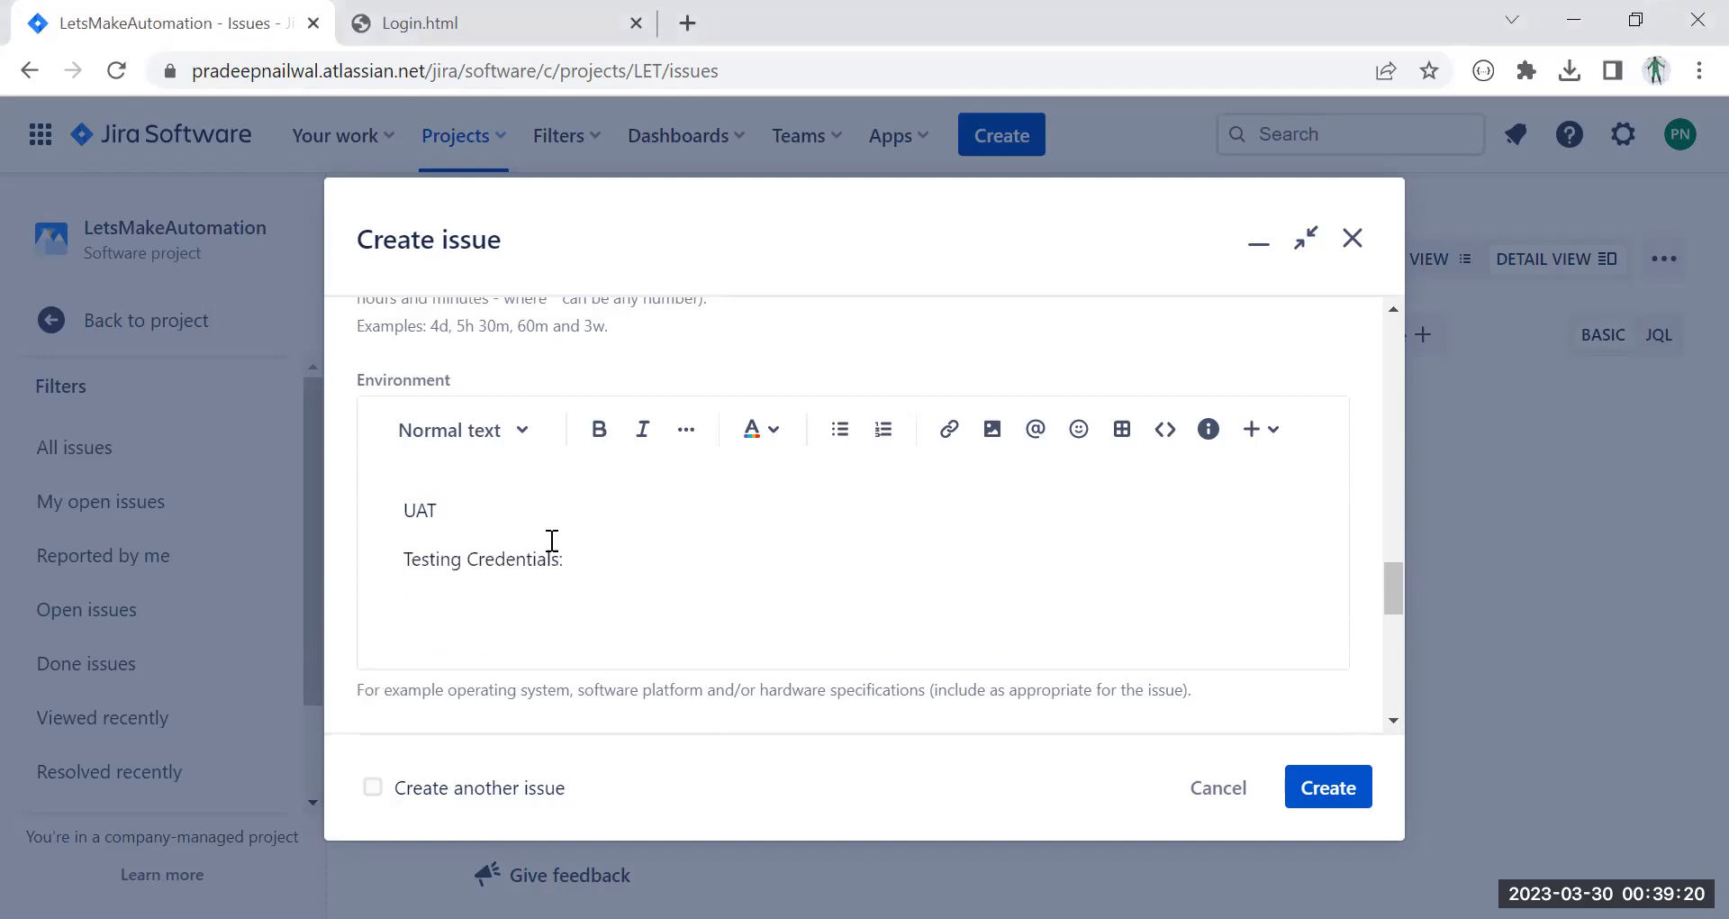
left_click_drag(403, 559, 613, 553)
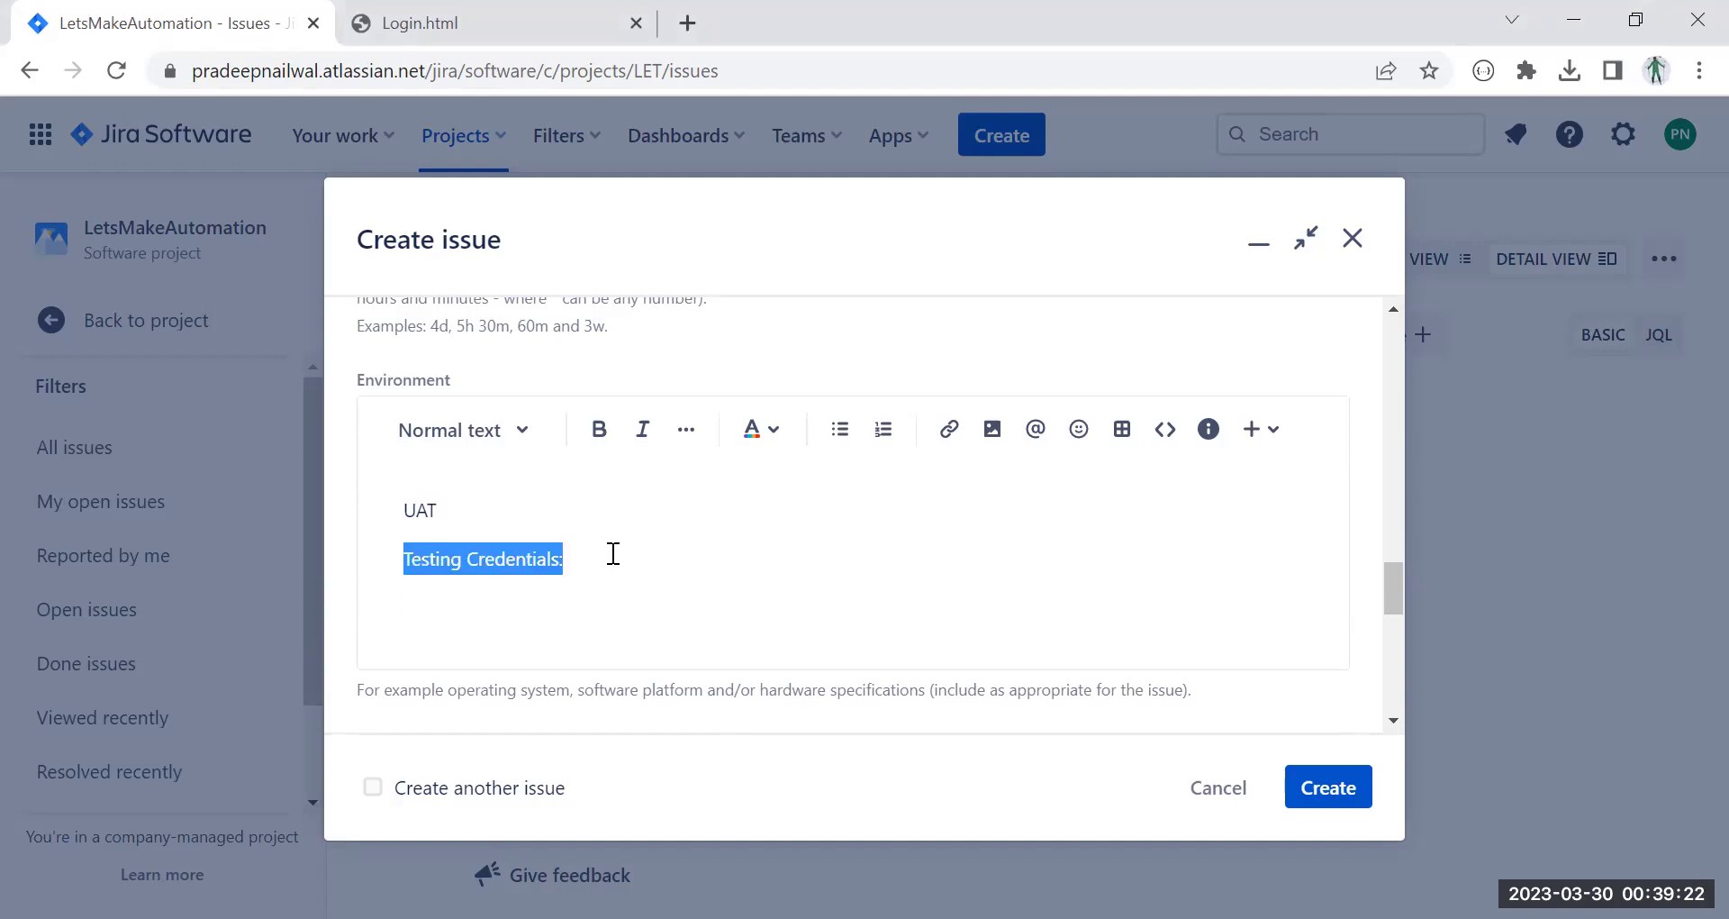
key("ctrl+b")
key("ctrl+u")
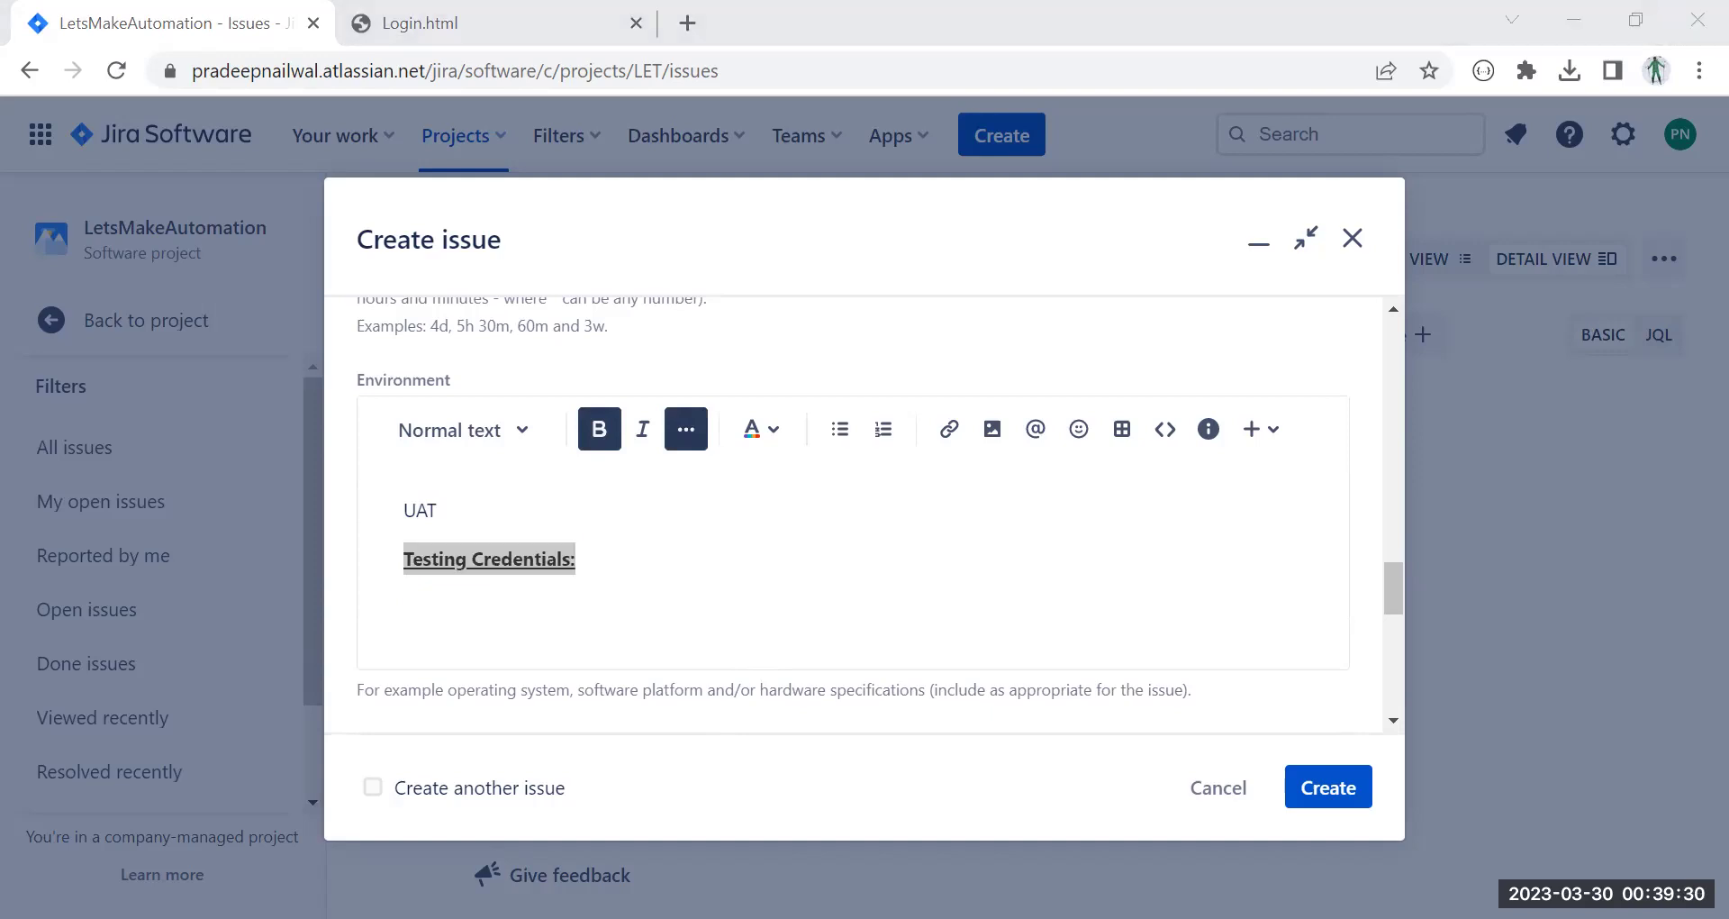
left_click(484, 610)
key("ctrl+v")
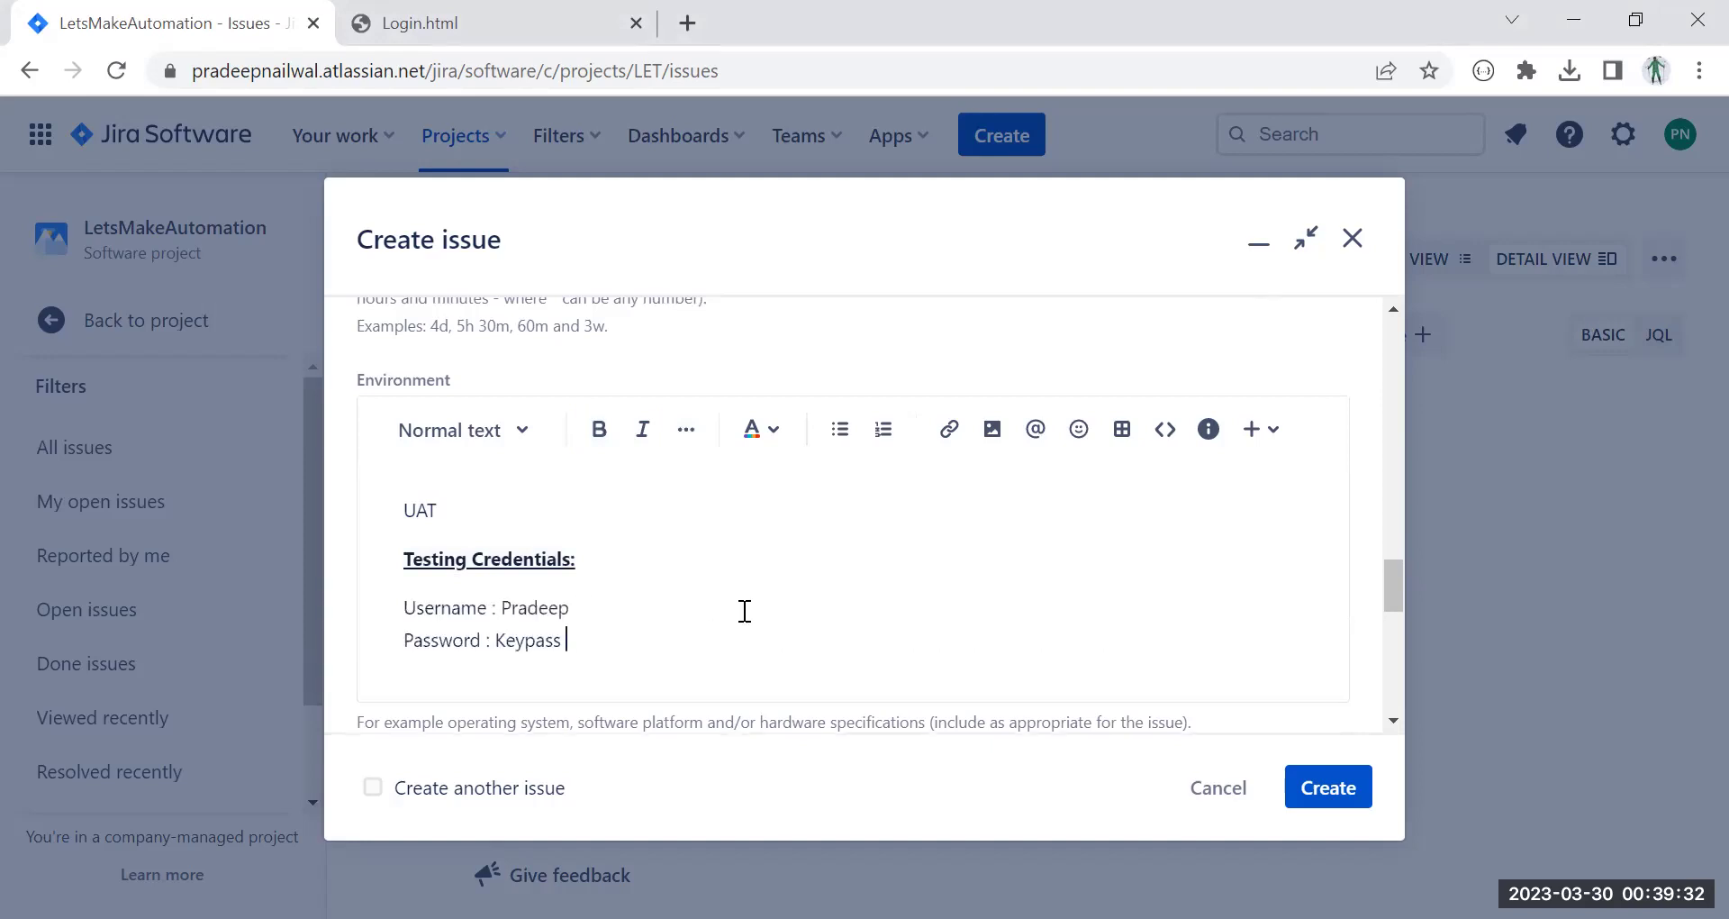
scroll(705, 590, "down", 2)
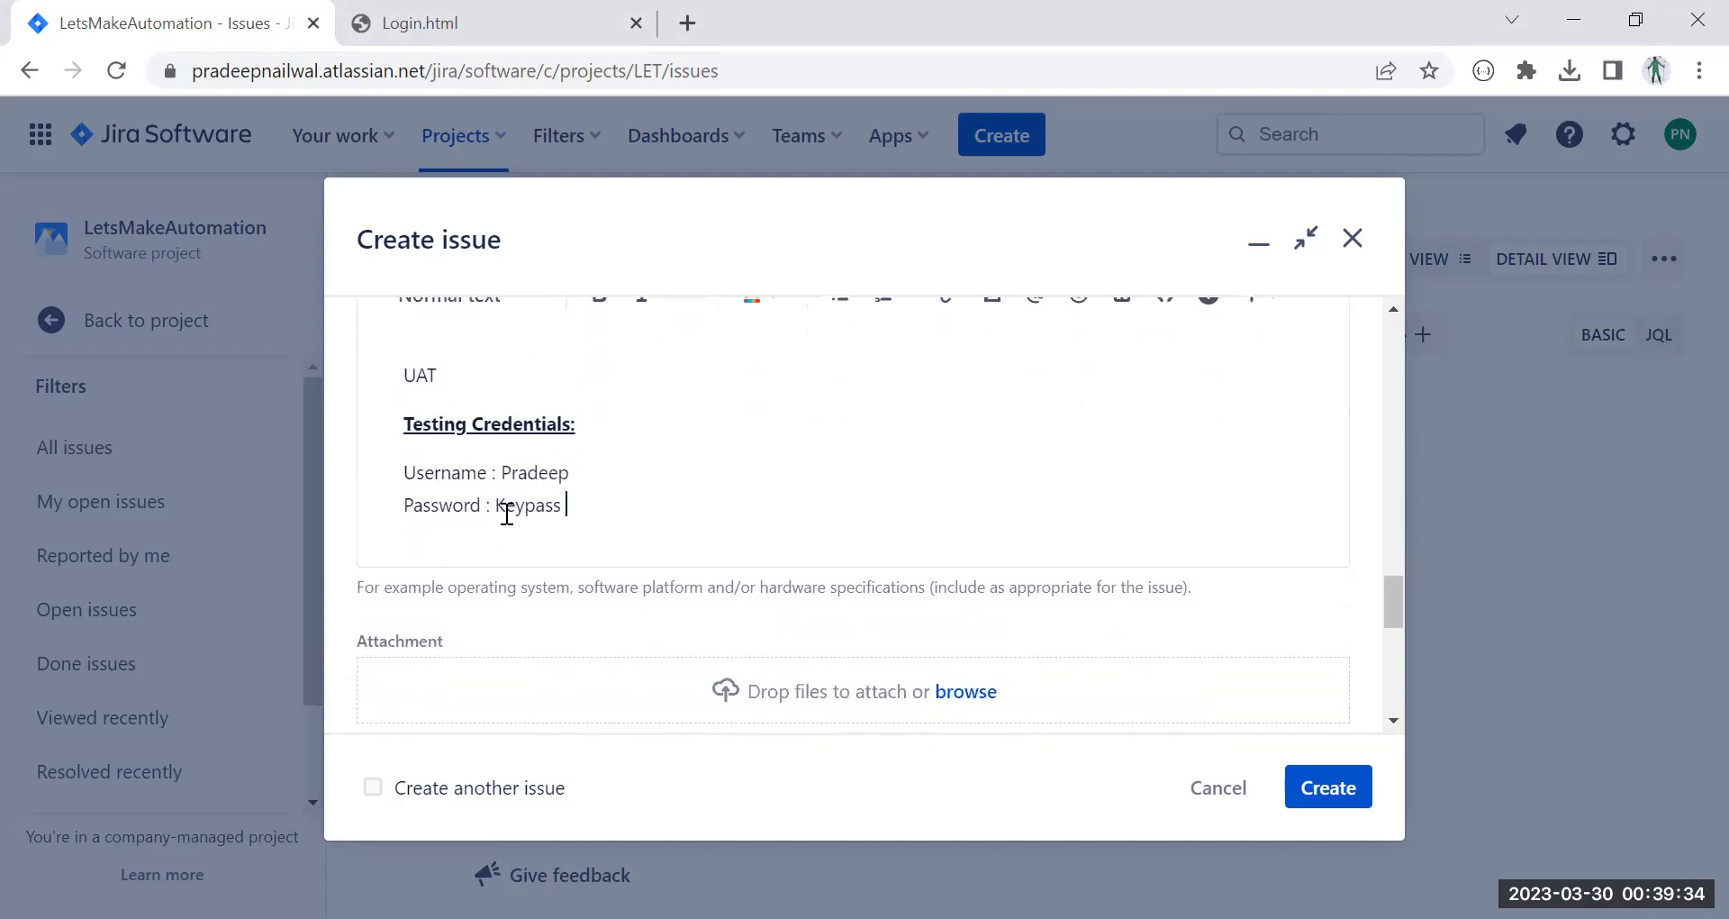
double_click(450, 470)
double_click(515, 470)
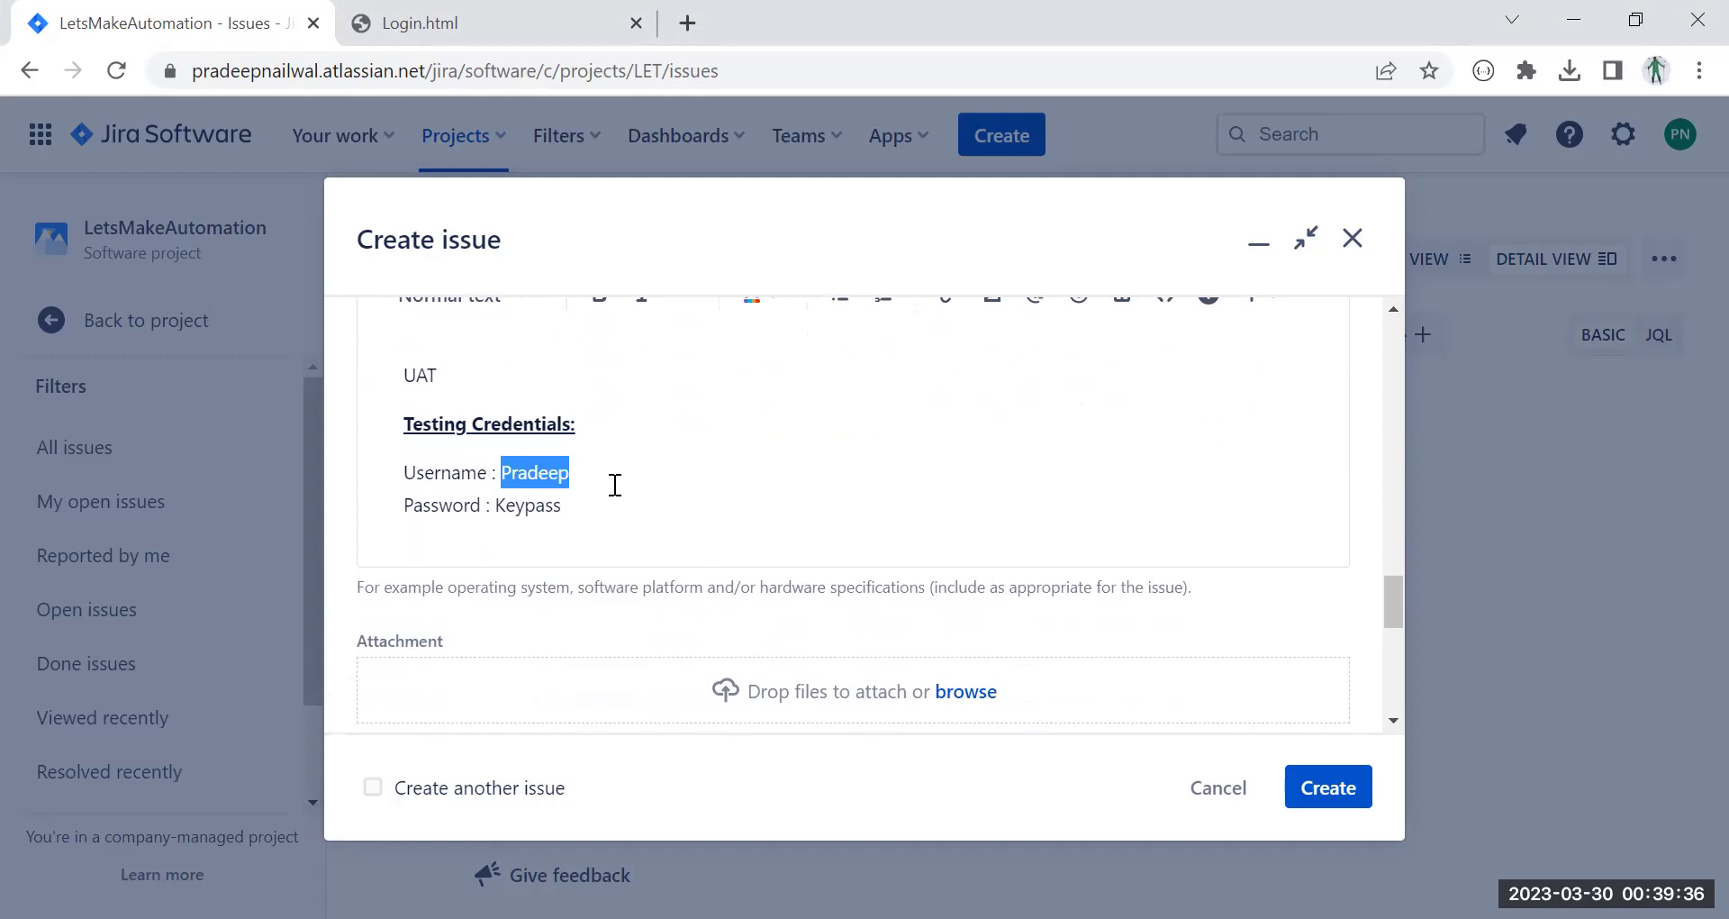
double_click(447, 503)
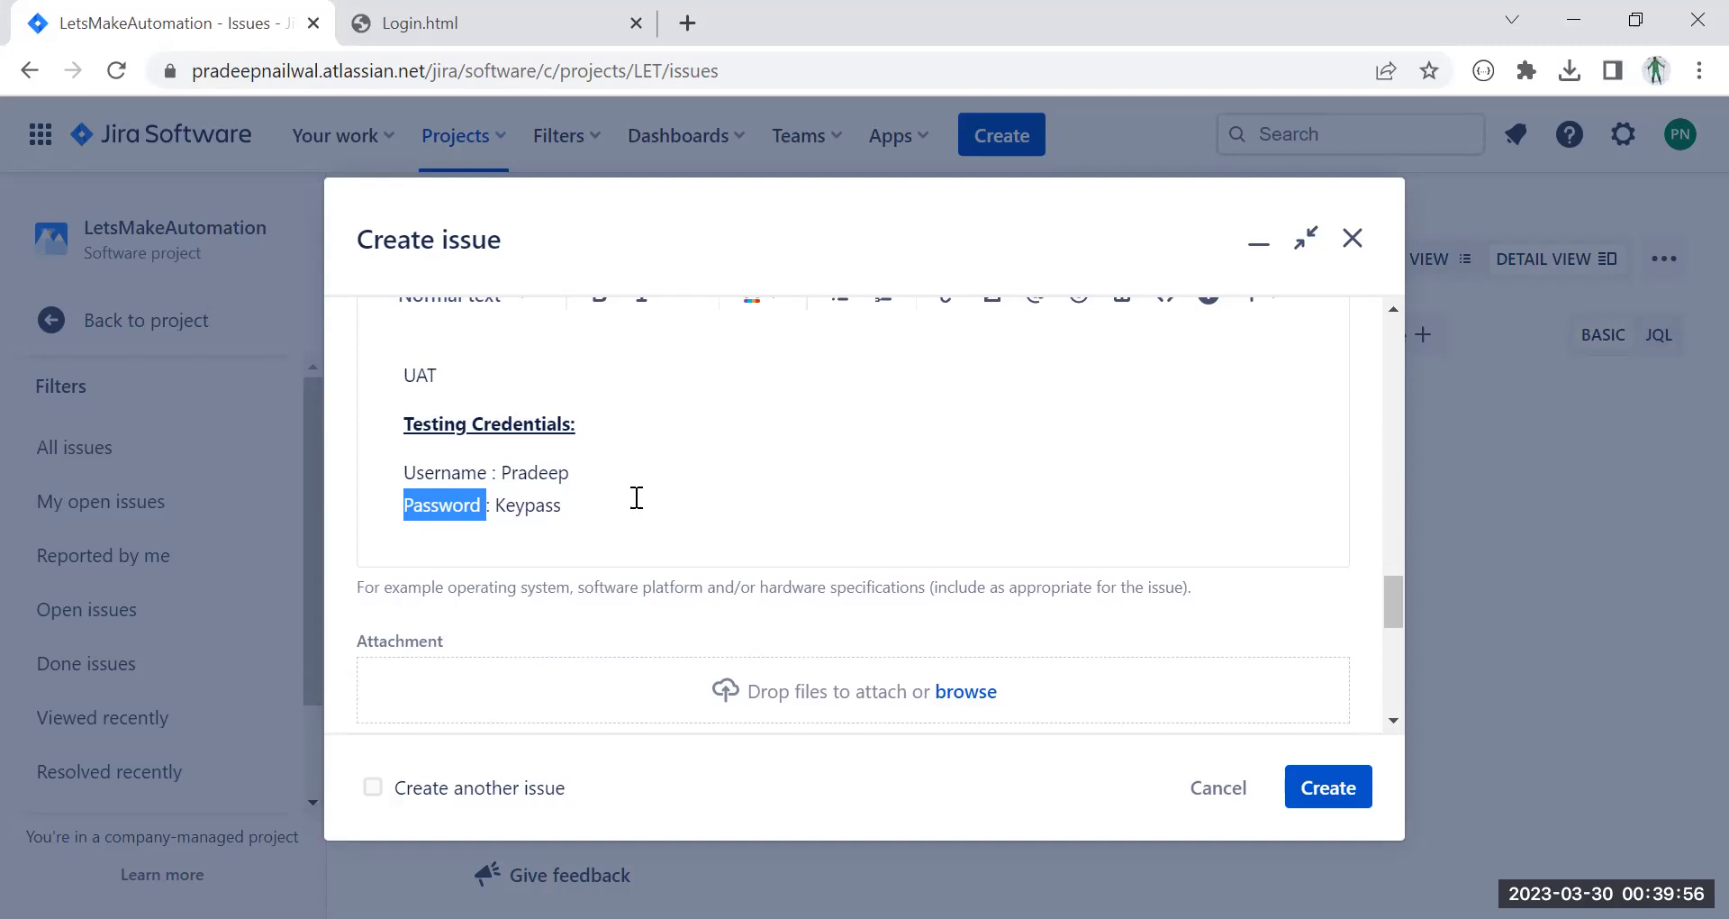
double_click(525, 513)
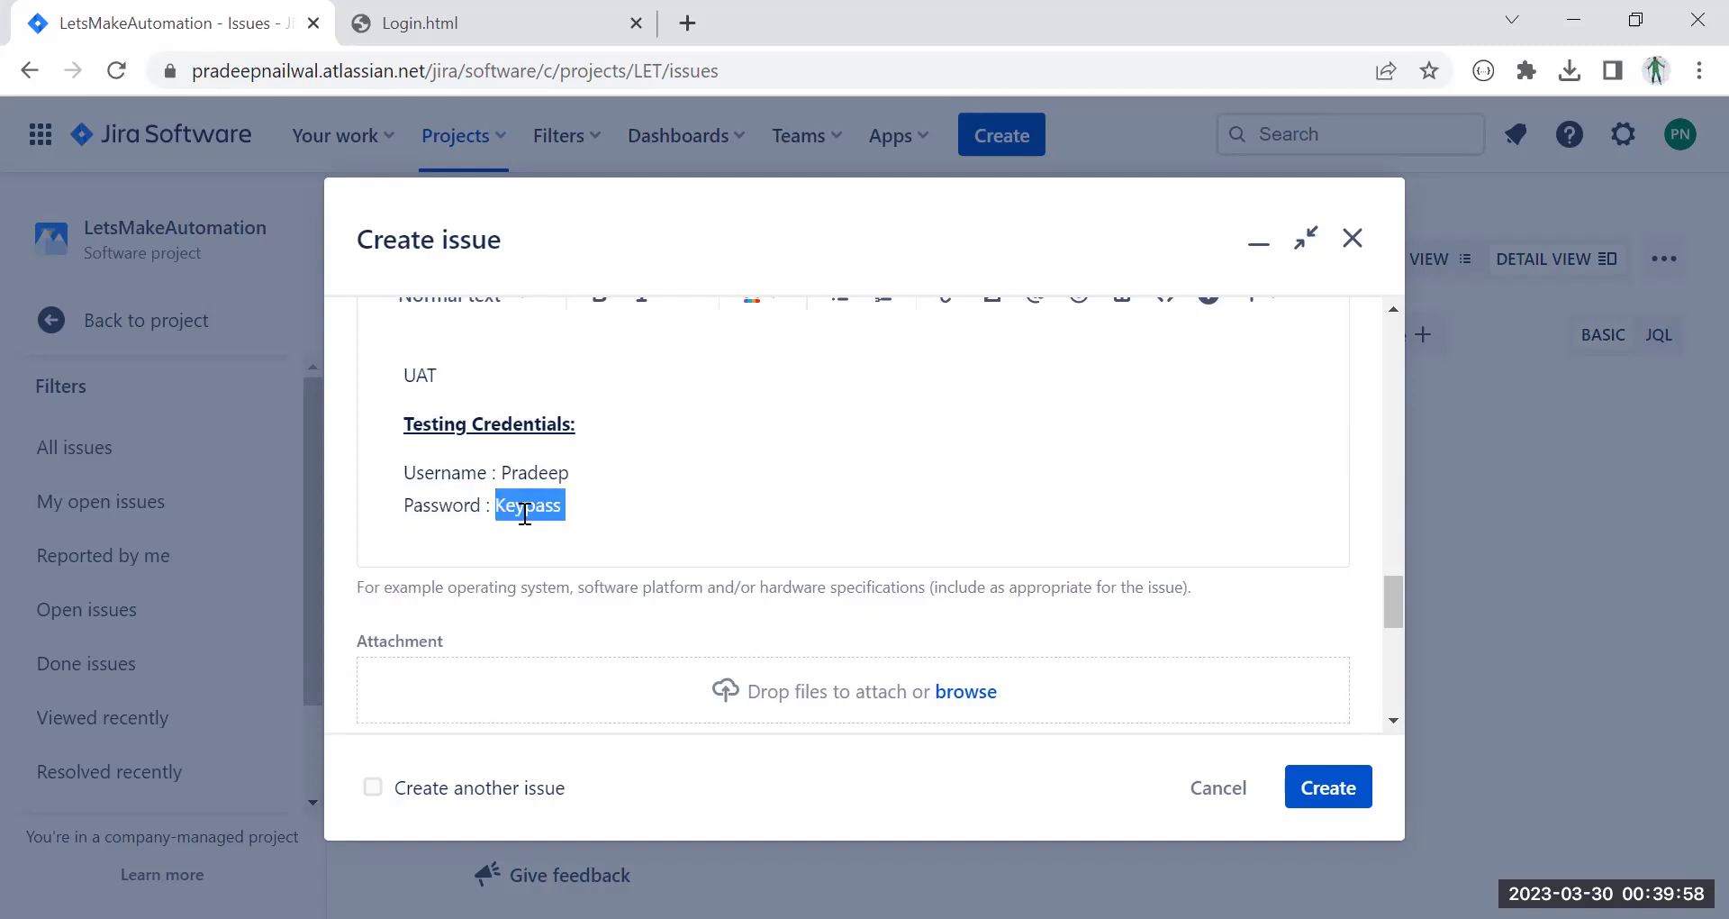
double_click(530, 470)
double_click(535, 506)
scroll(1070, 488, "down", 2)
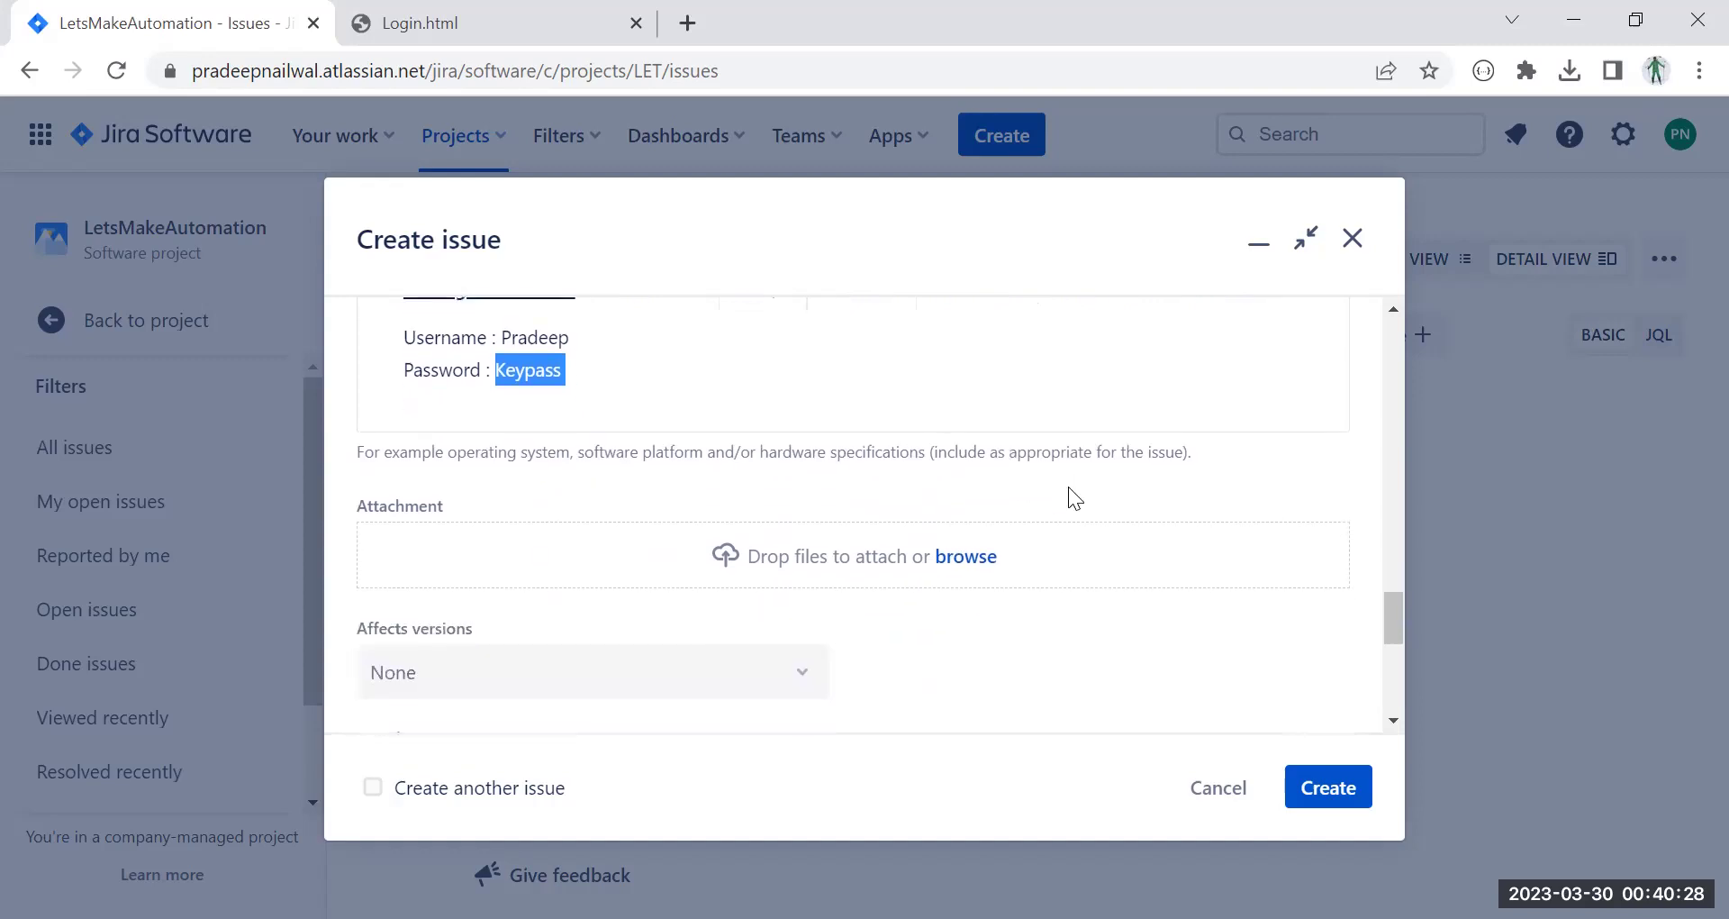
scroll(641, 571, "down", 3)
scroll(641, 571, "up", 2)
scroll(642, 573, "up", 1)
left_click(520, 27)
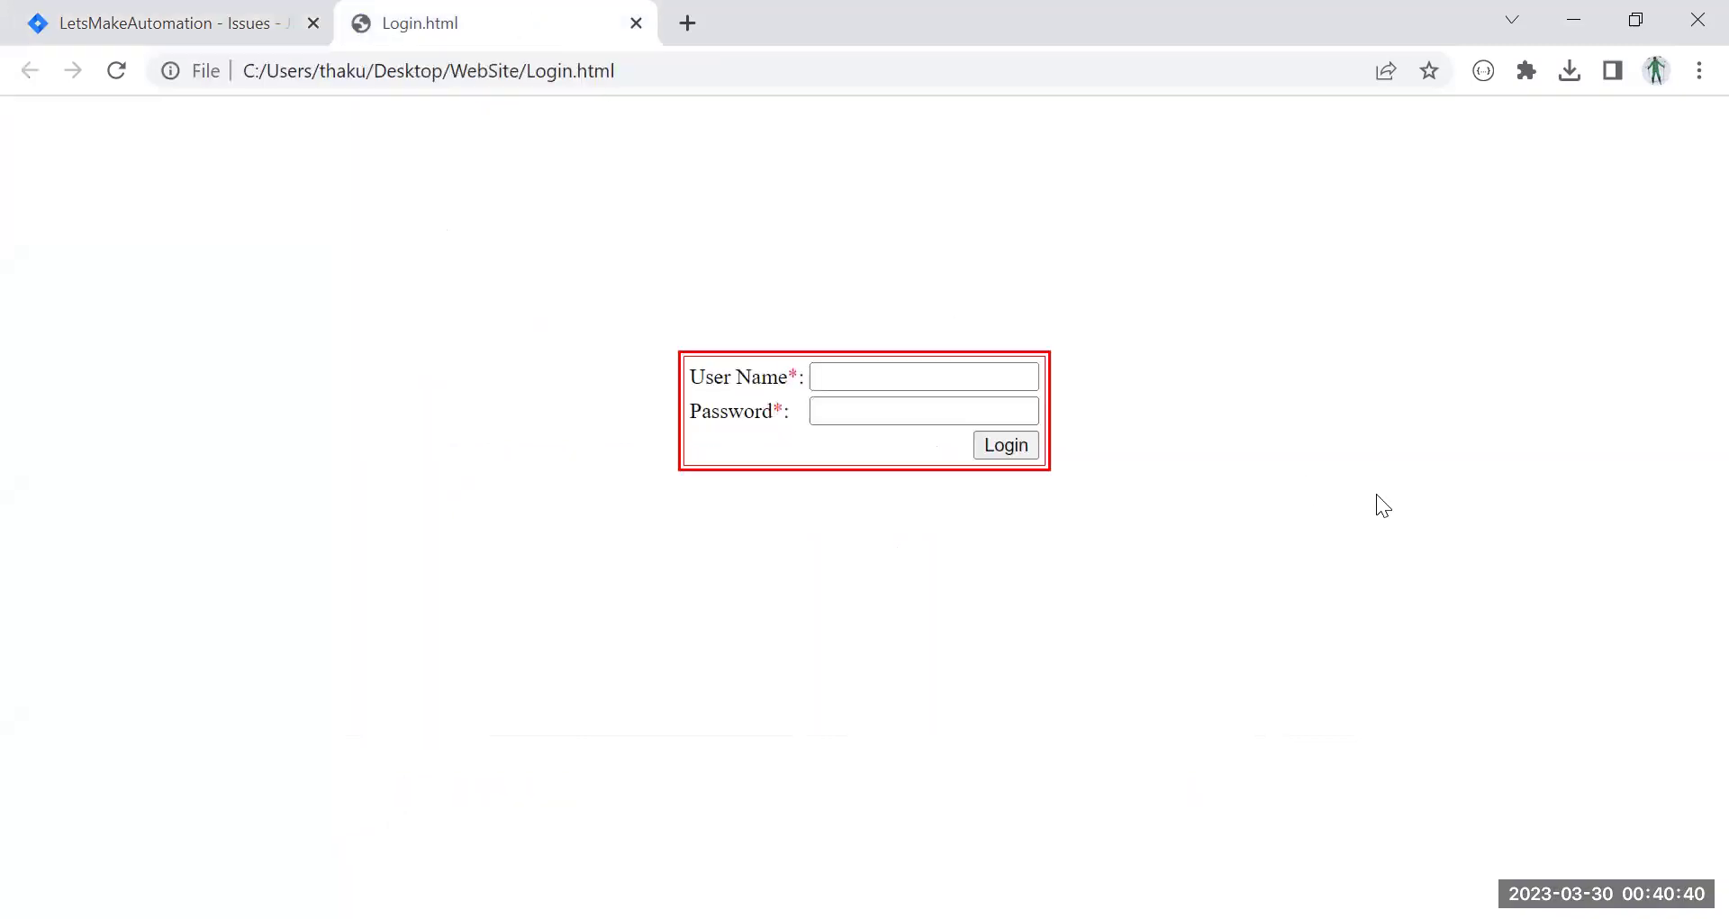
- Log in on Login.html with the test username and password to reproduce the OOPS alert
left_click(854, 369)
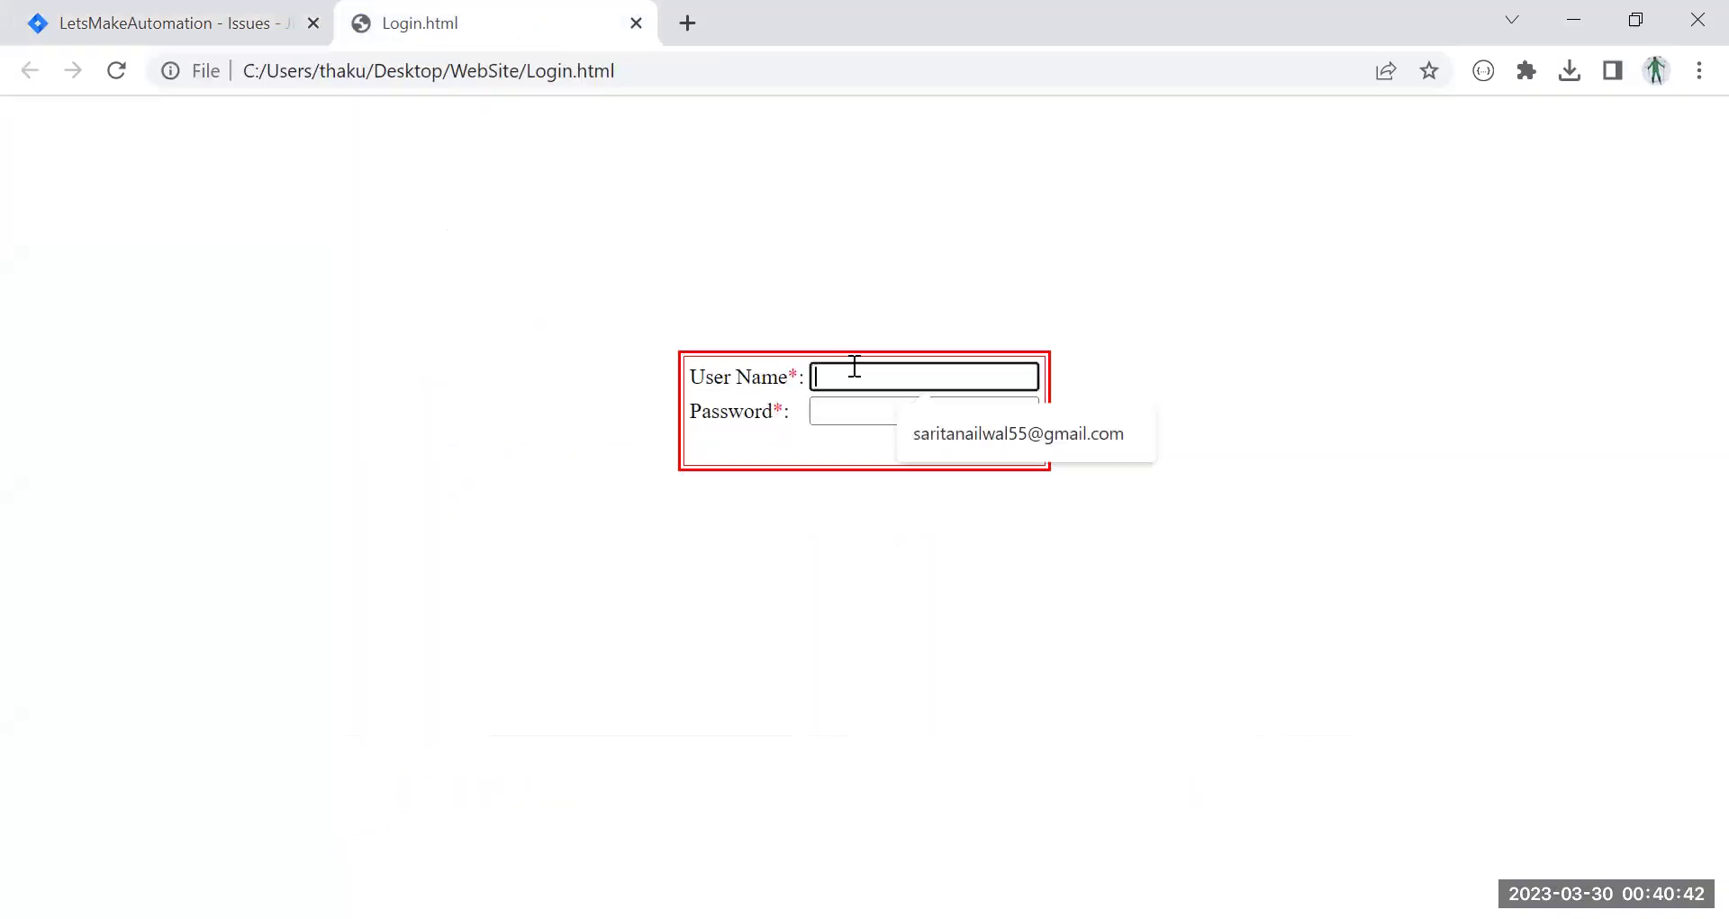
type("Pradee")
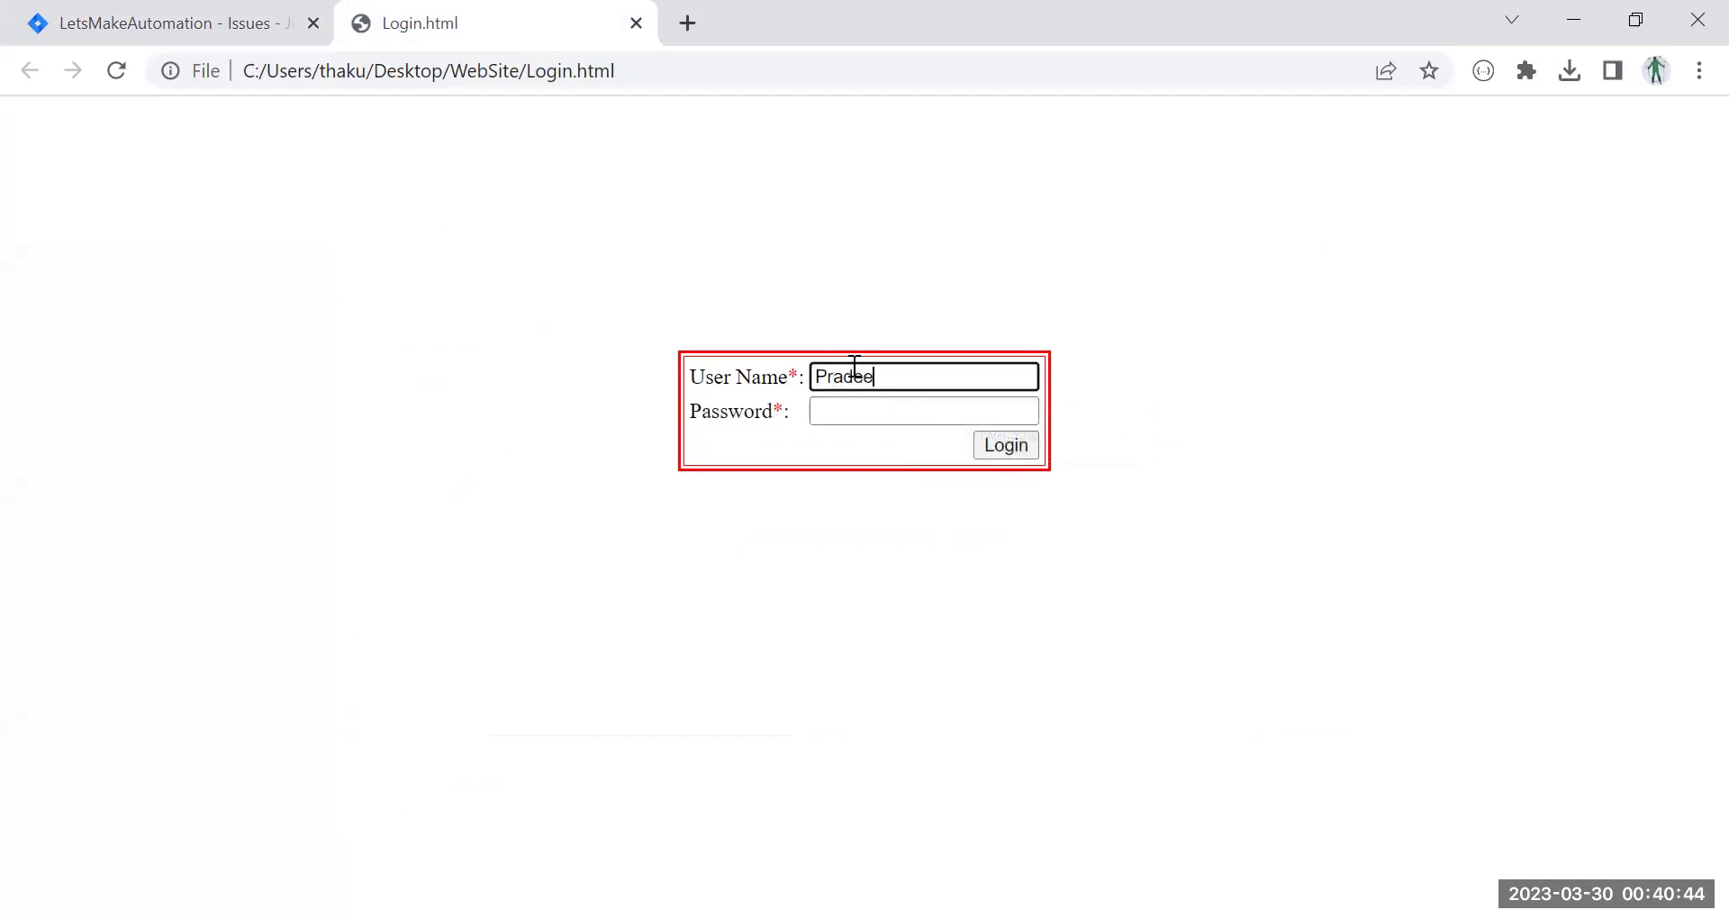
type("p")
left_click(841, 410)
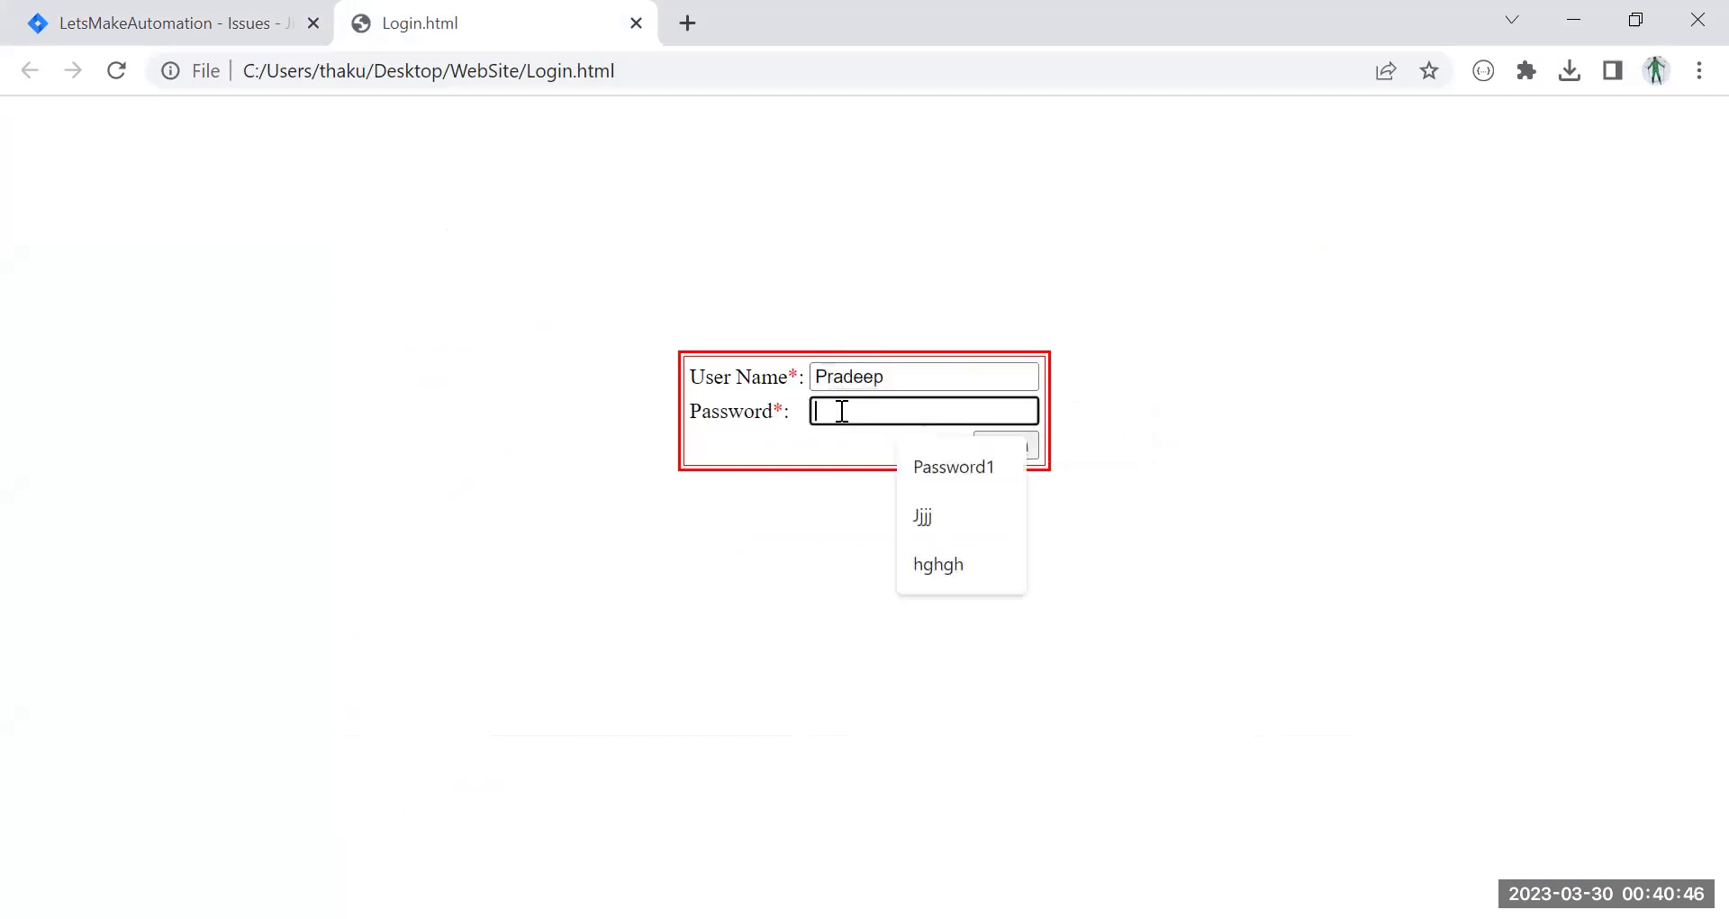
left_click(1010, 445)
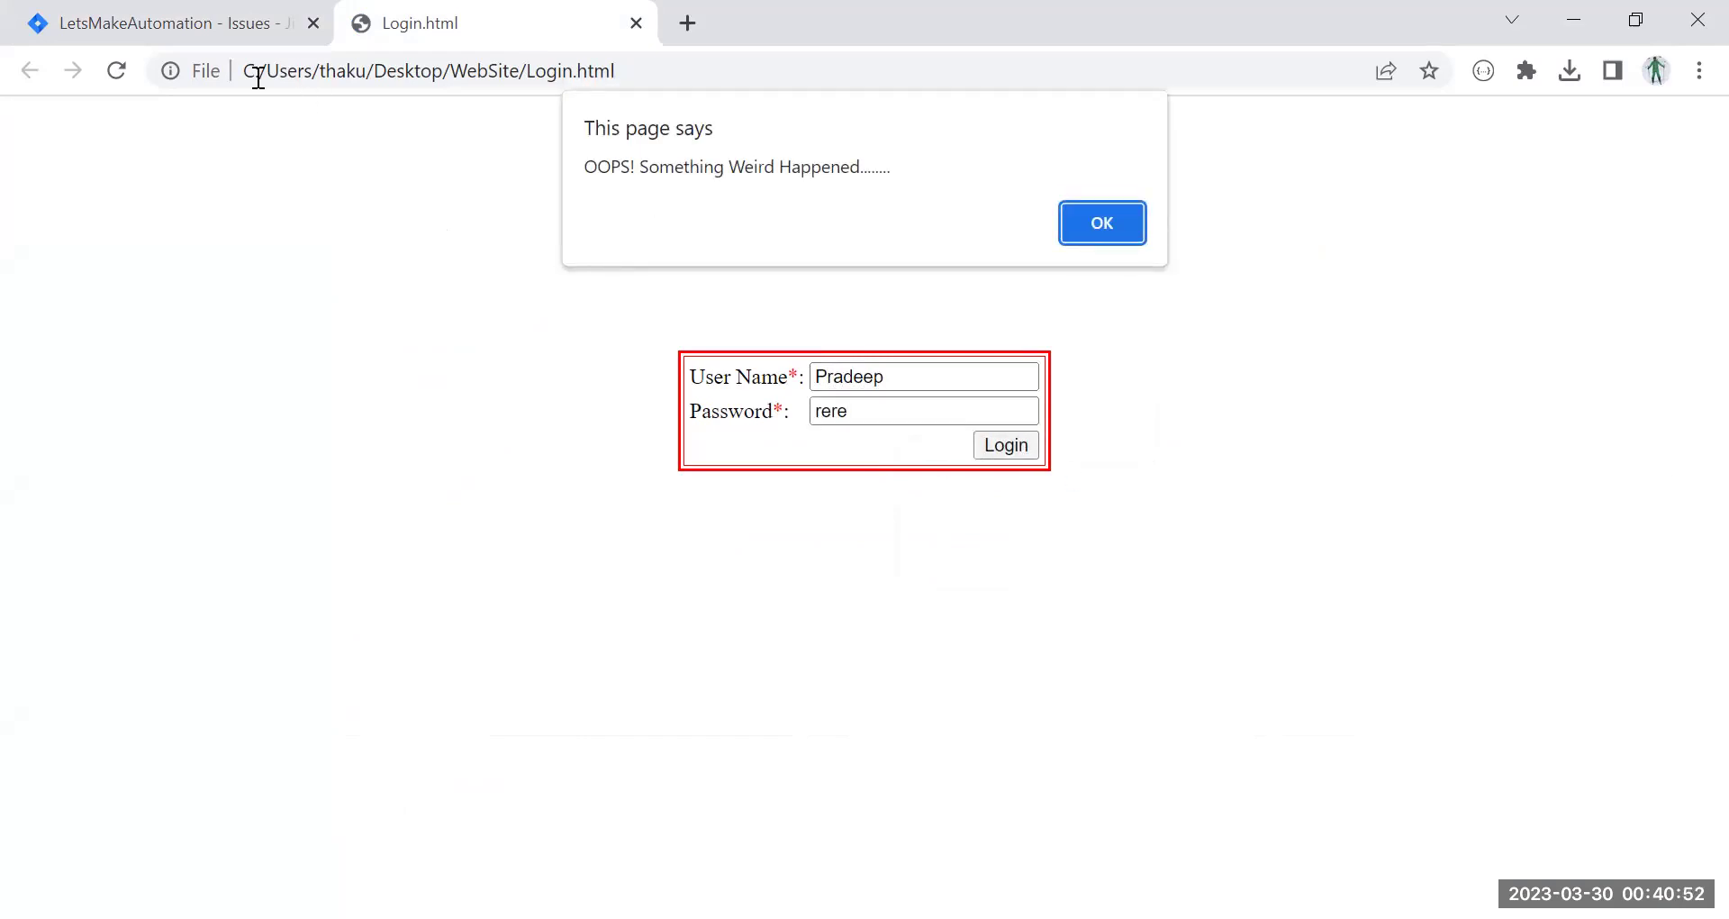
left_click(250, 34)
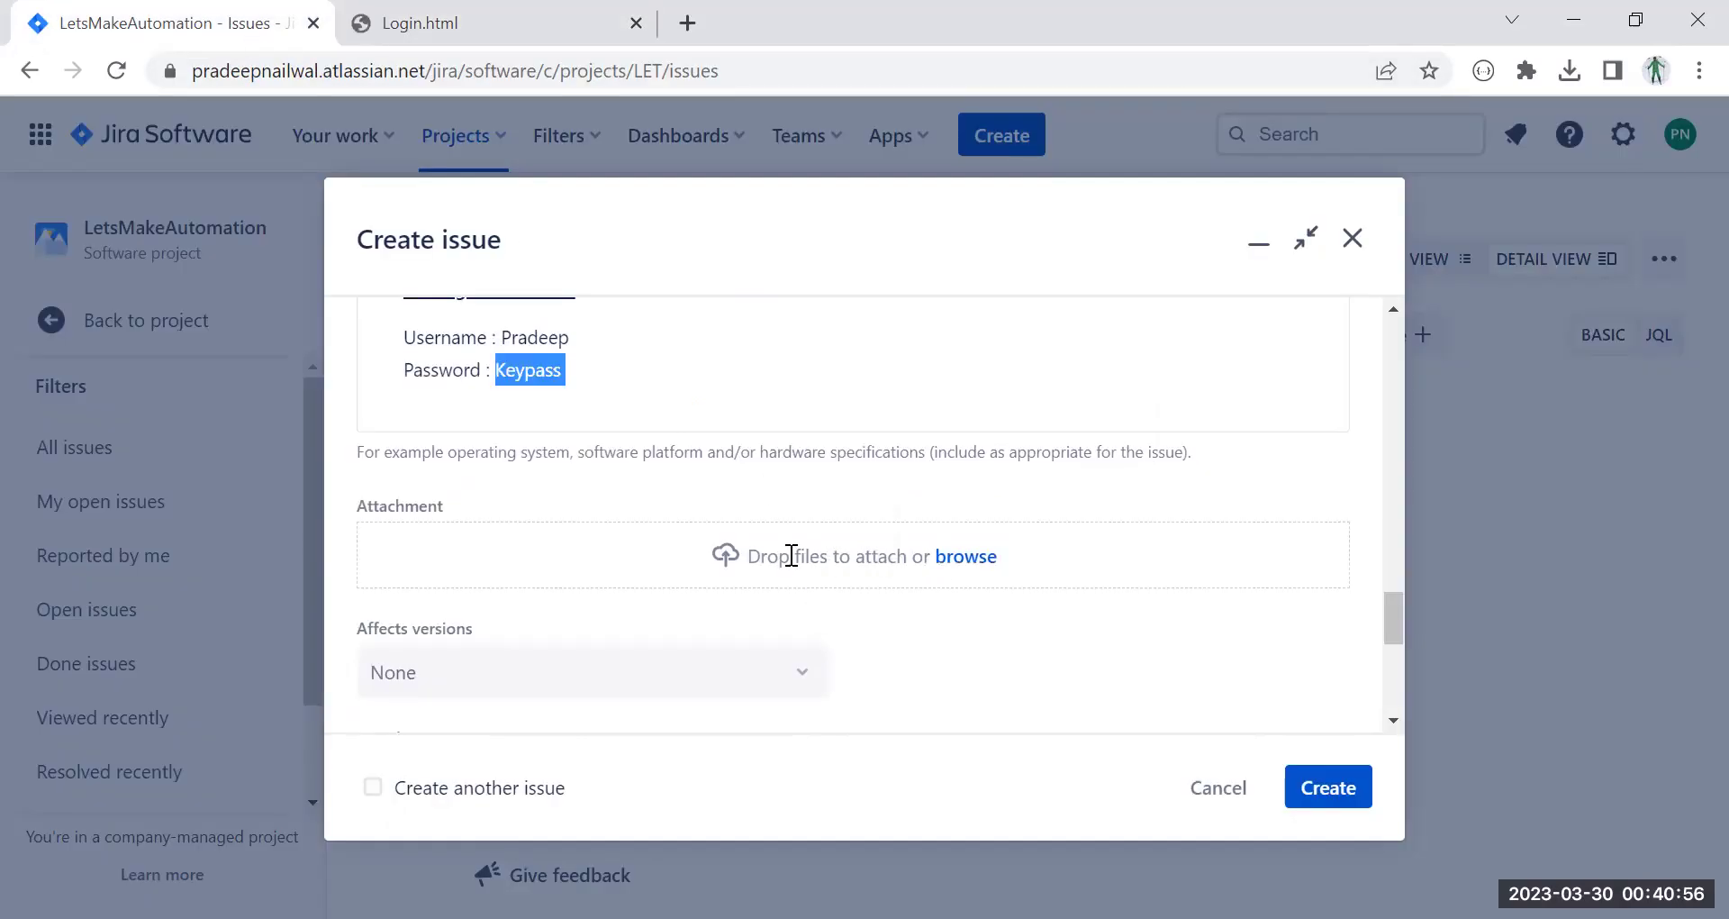
- Paste the failed-login screenshot into the Environment field beneath the test credentials
key("ctrl+v")
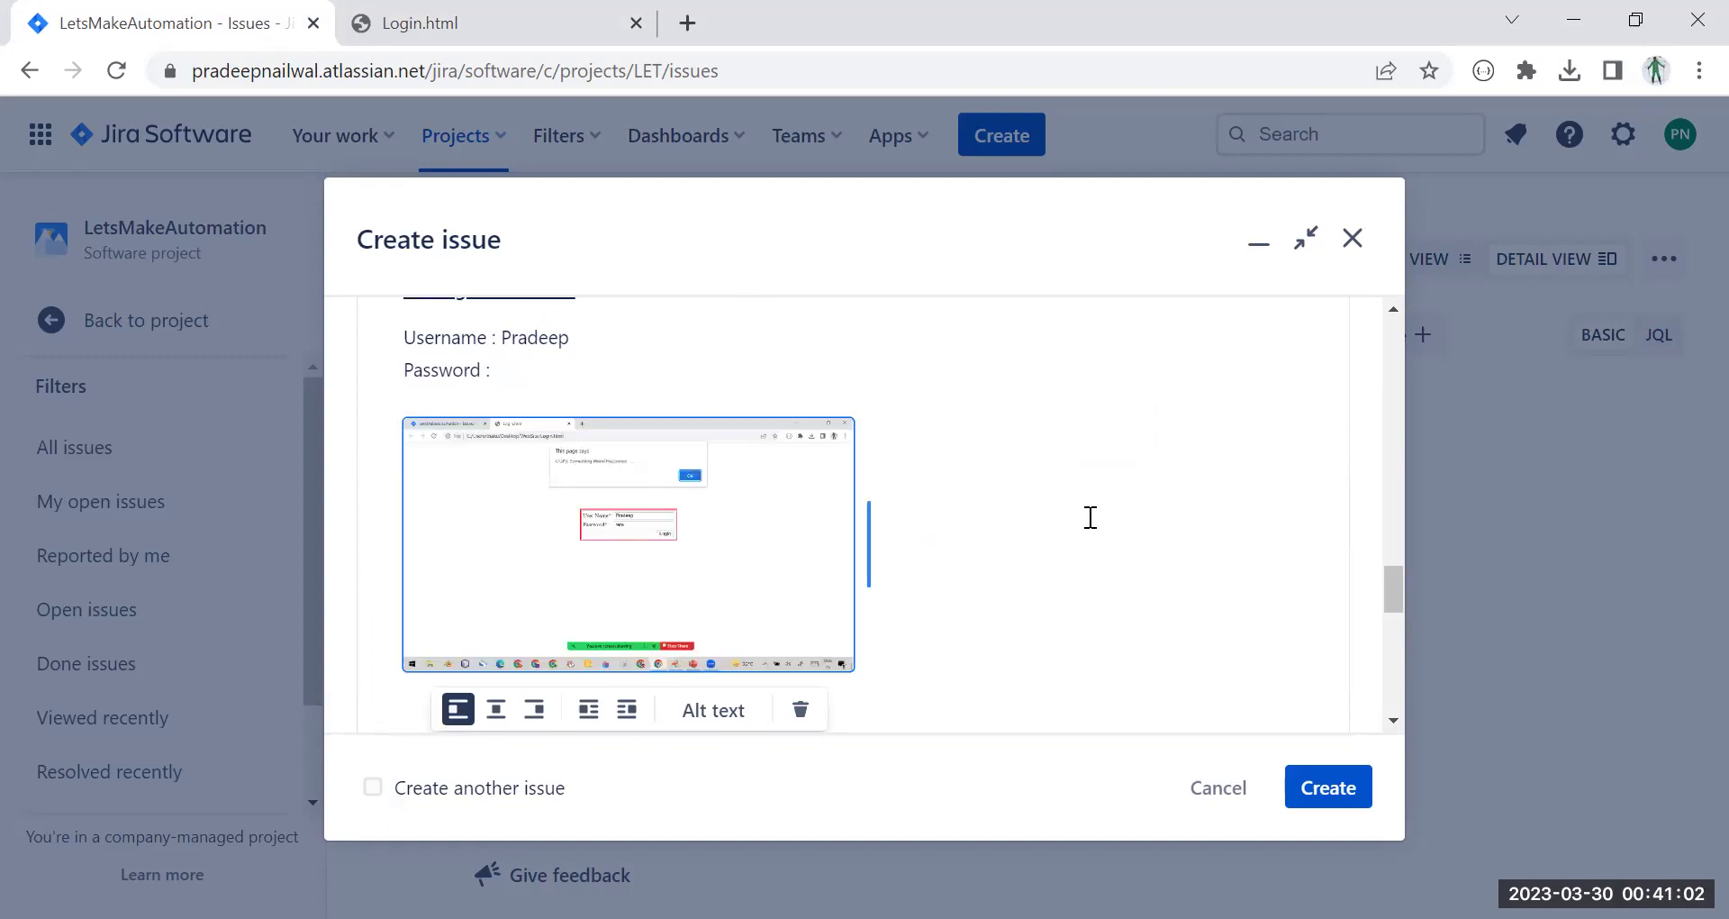
scroll(996, 521, "down", 1)
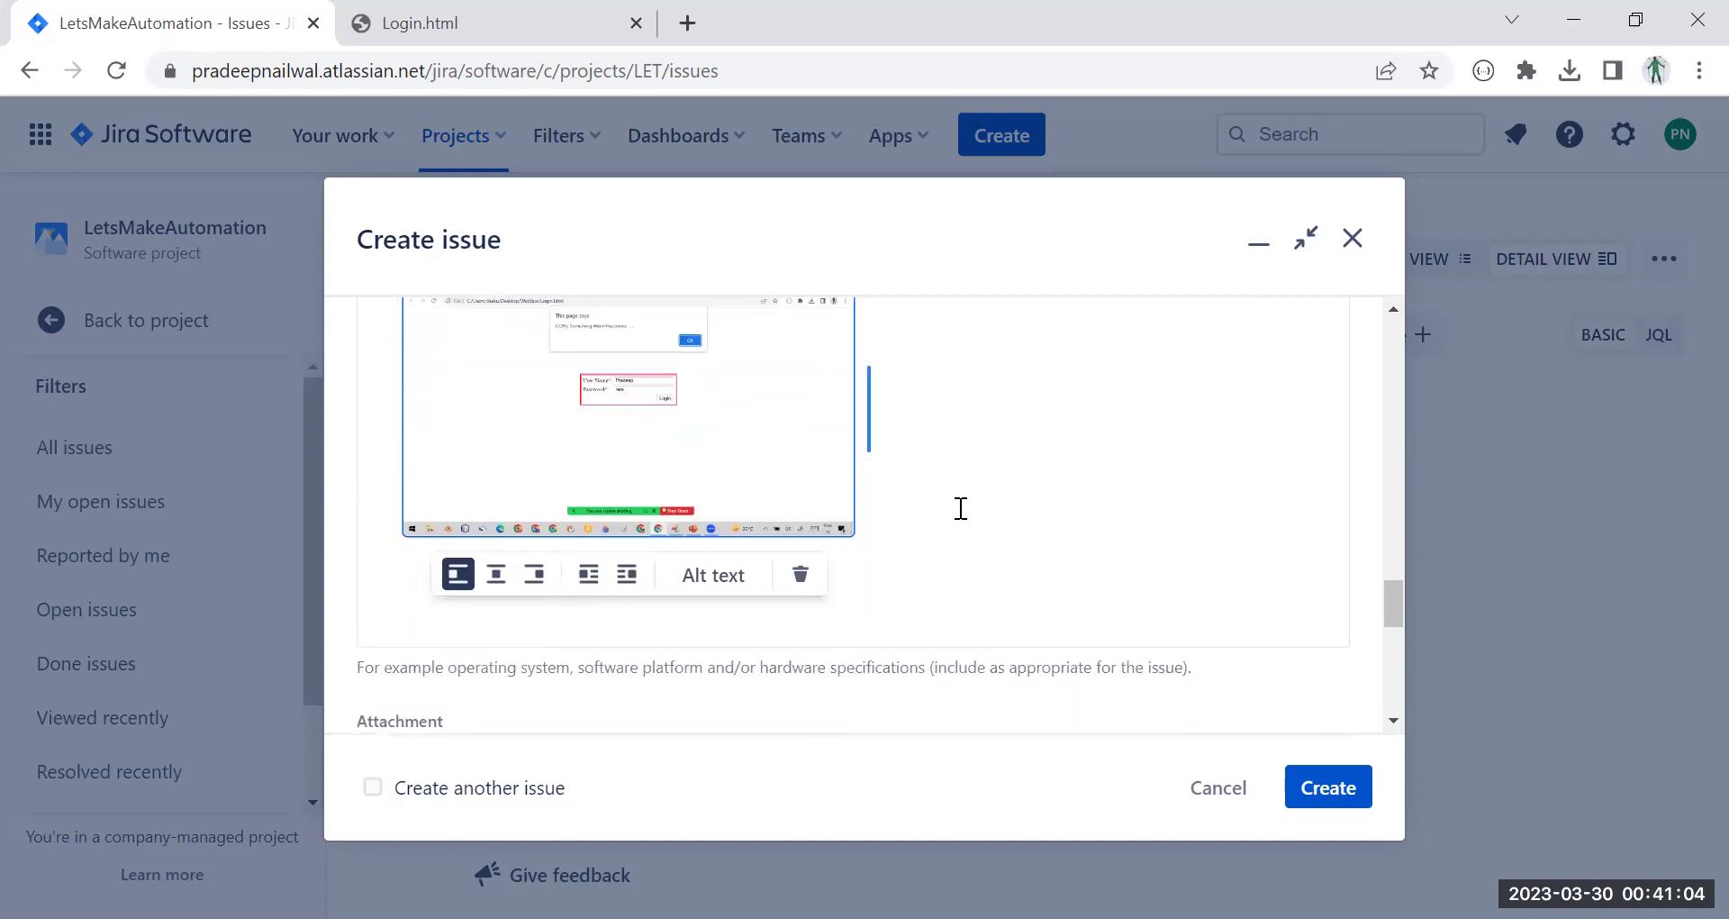
scroll(1028, 487, "down", 1)
scroll(1029, 483, "up", 2)
scroll(940, 465, "down", 3)
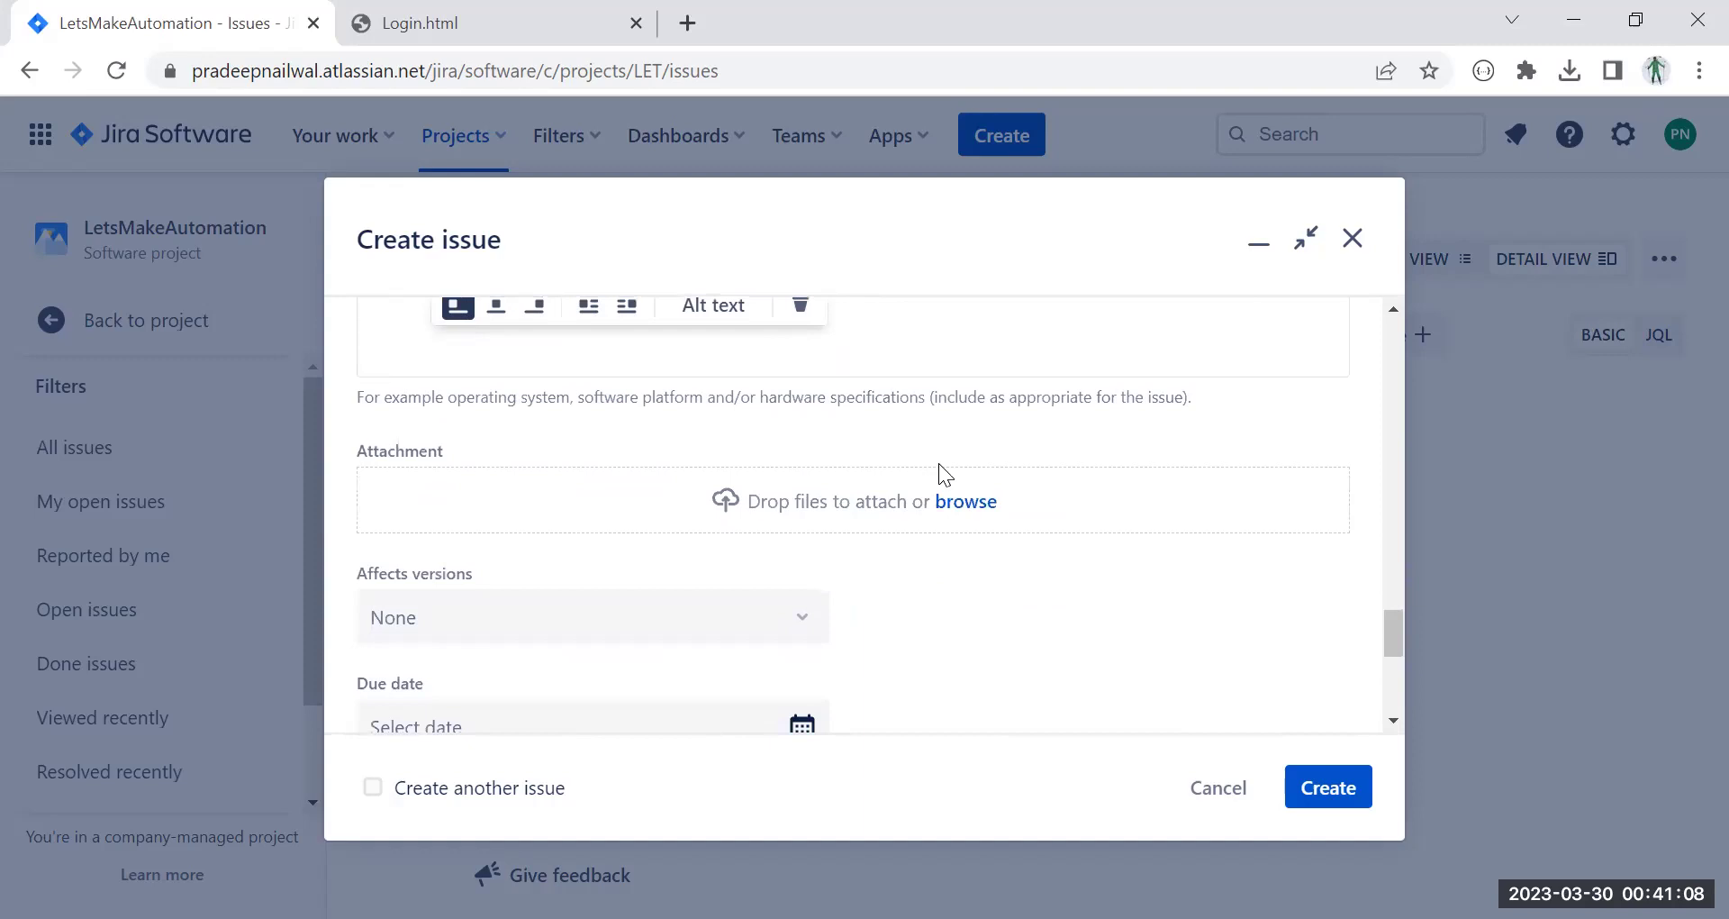
scroll(609, 571, "down", 1)
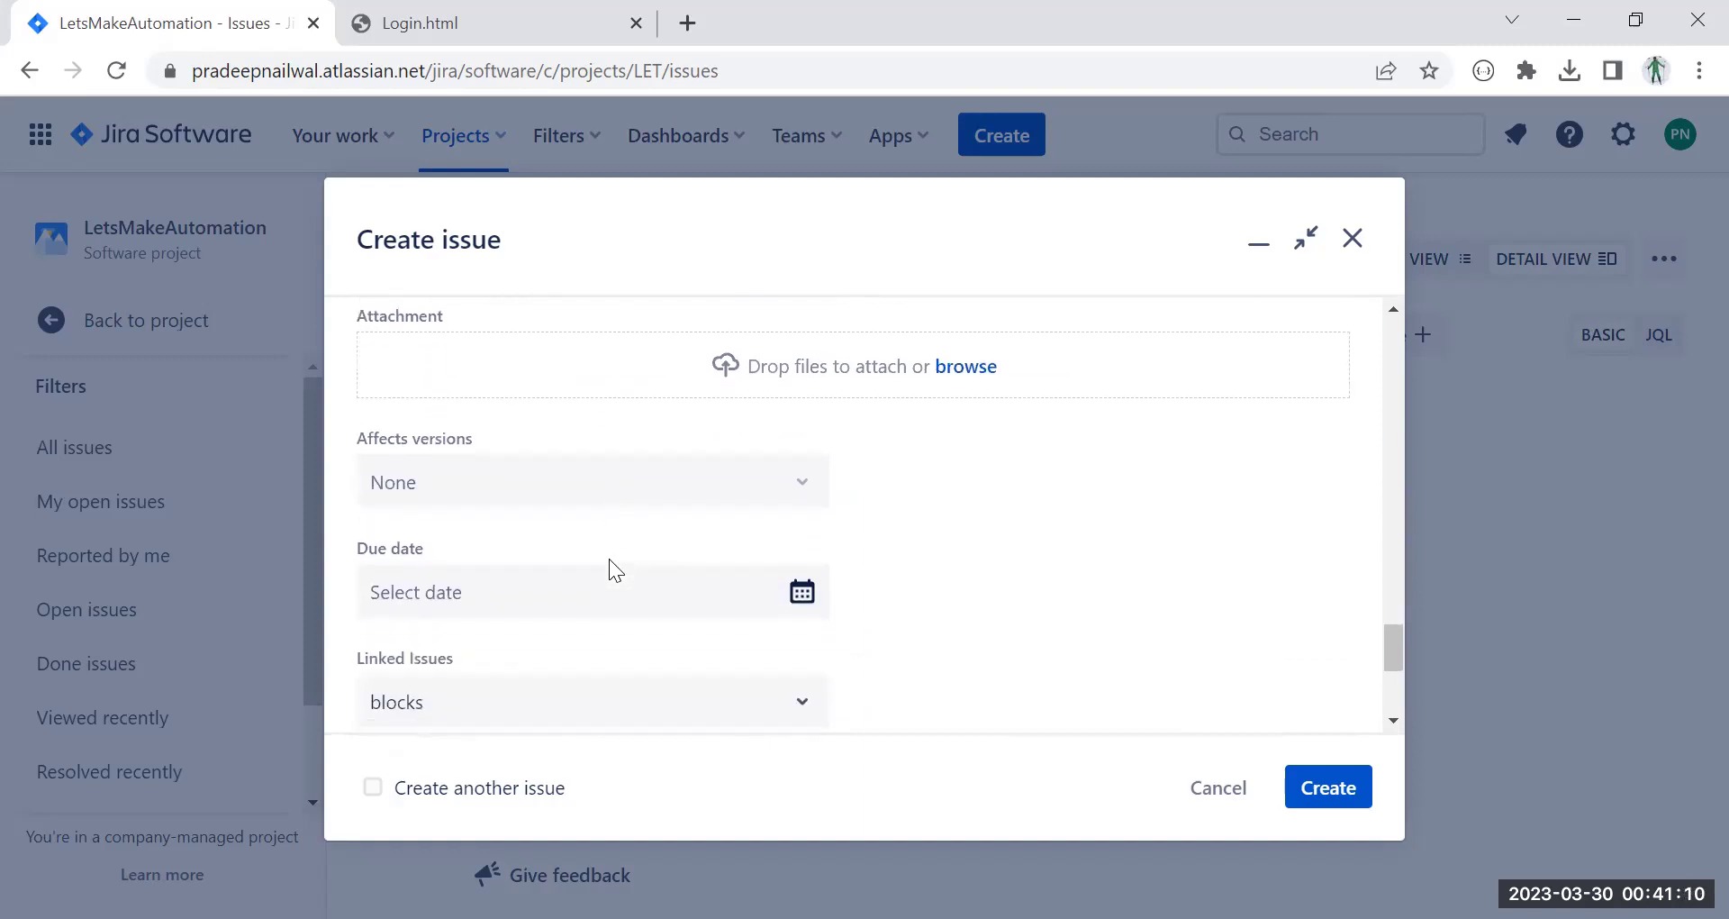
mouse_move(800, 484)
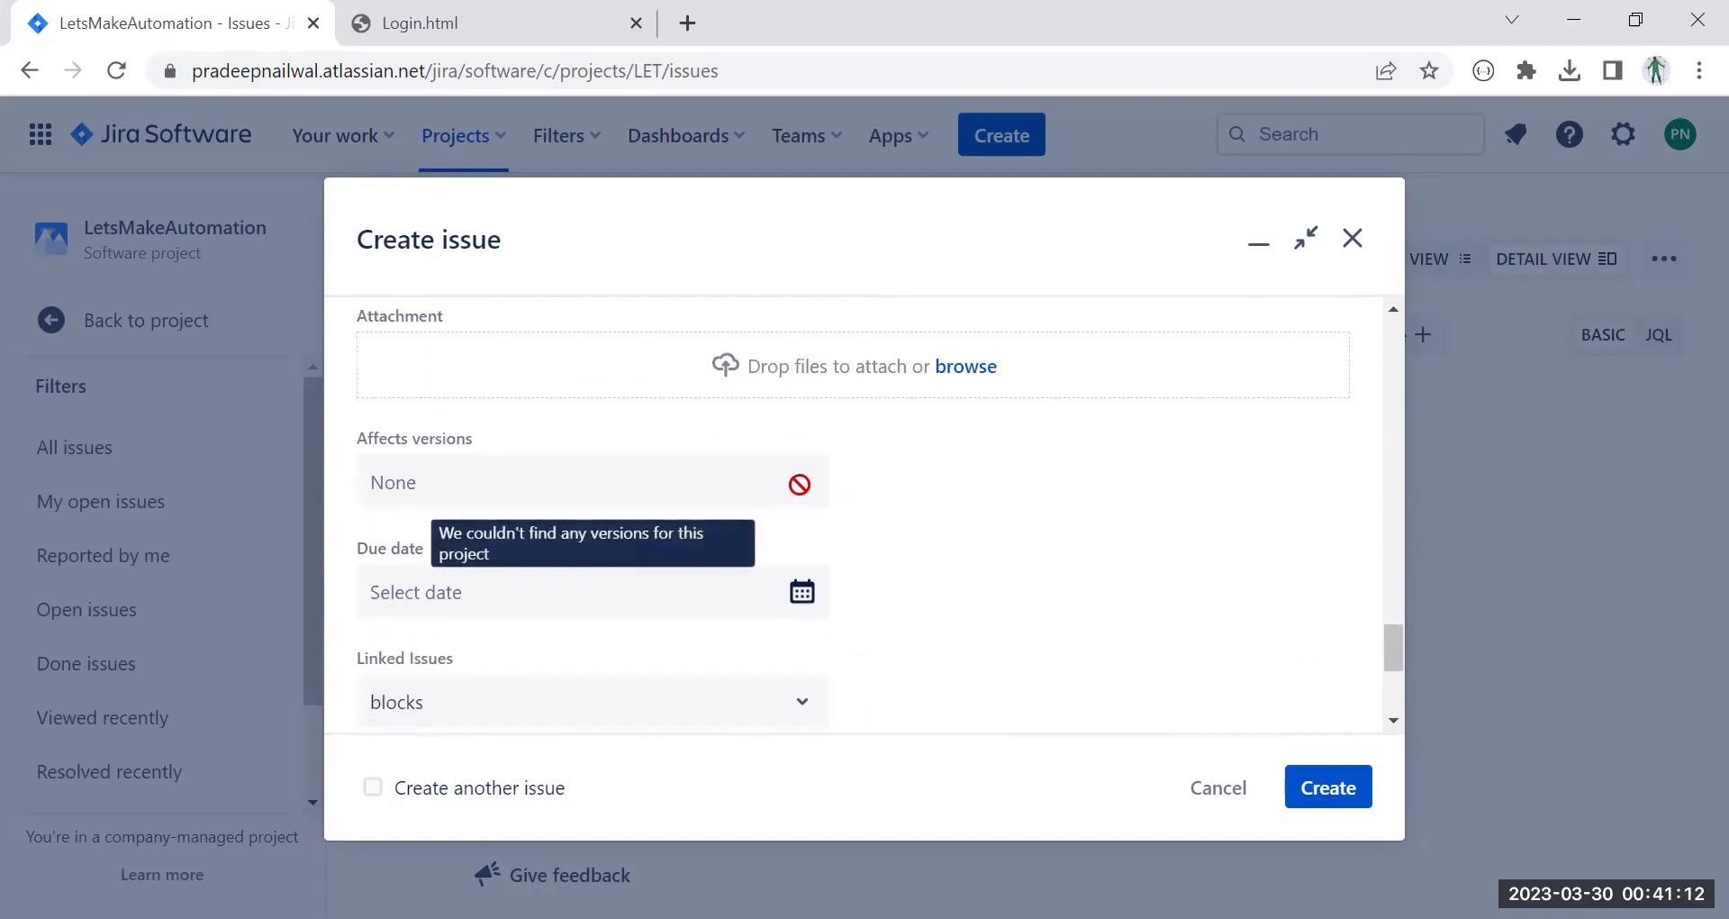
scroll(497, 474, "down", 1)
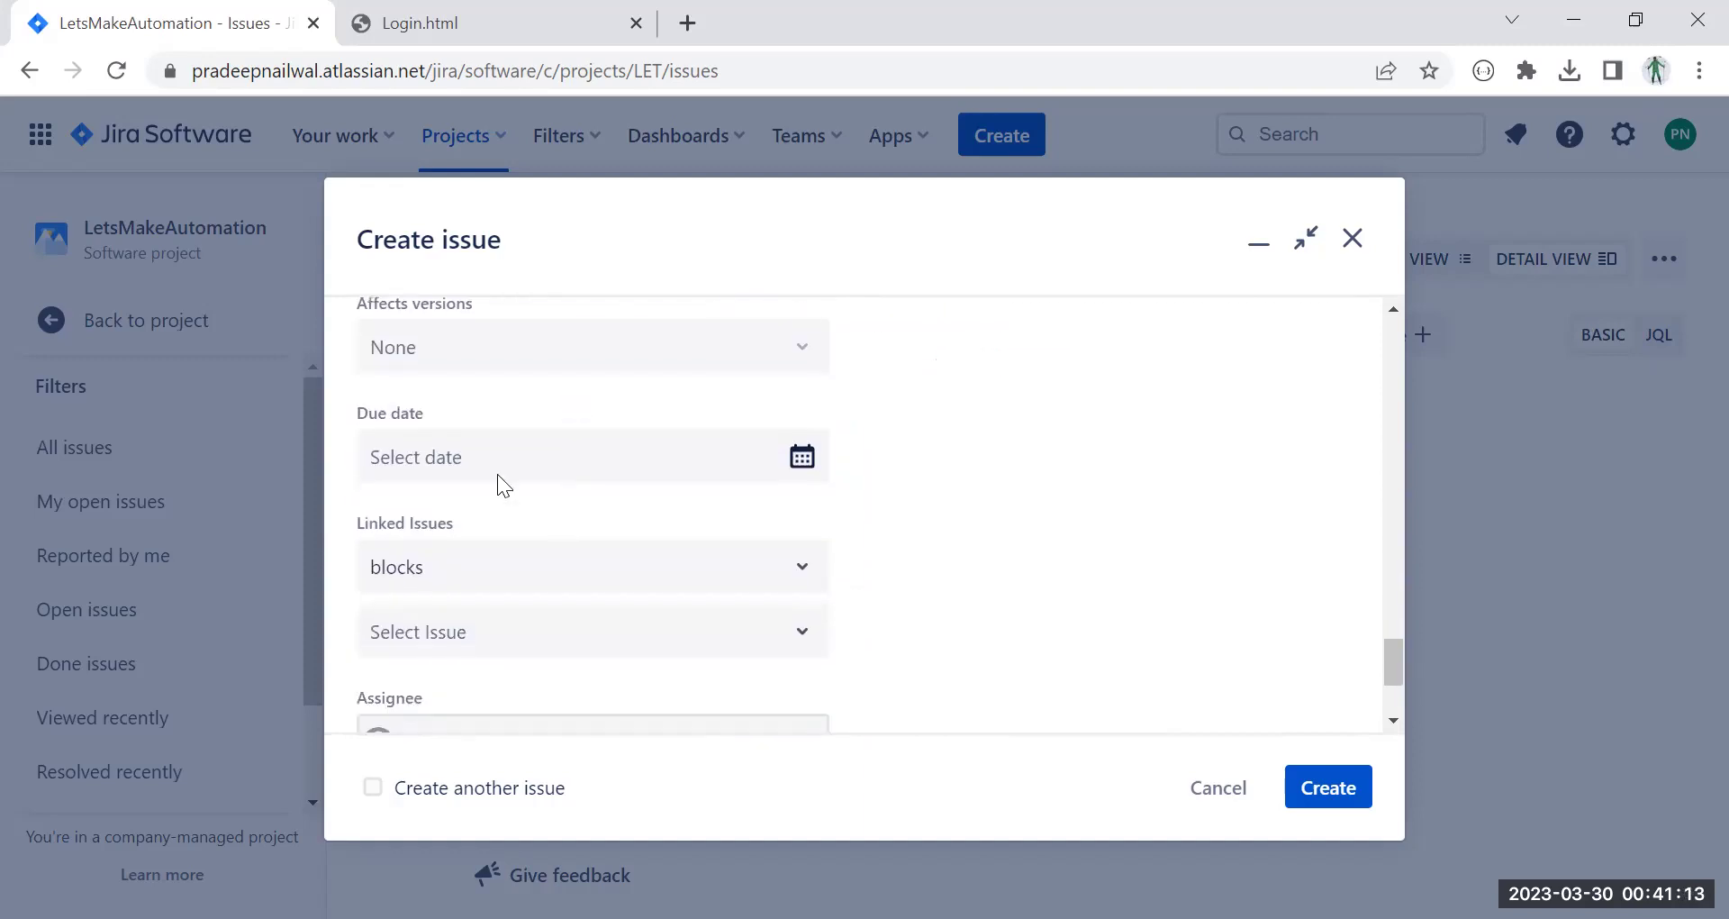
- Set the bug's due date to 4/5/2023
left_click(804, 460)
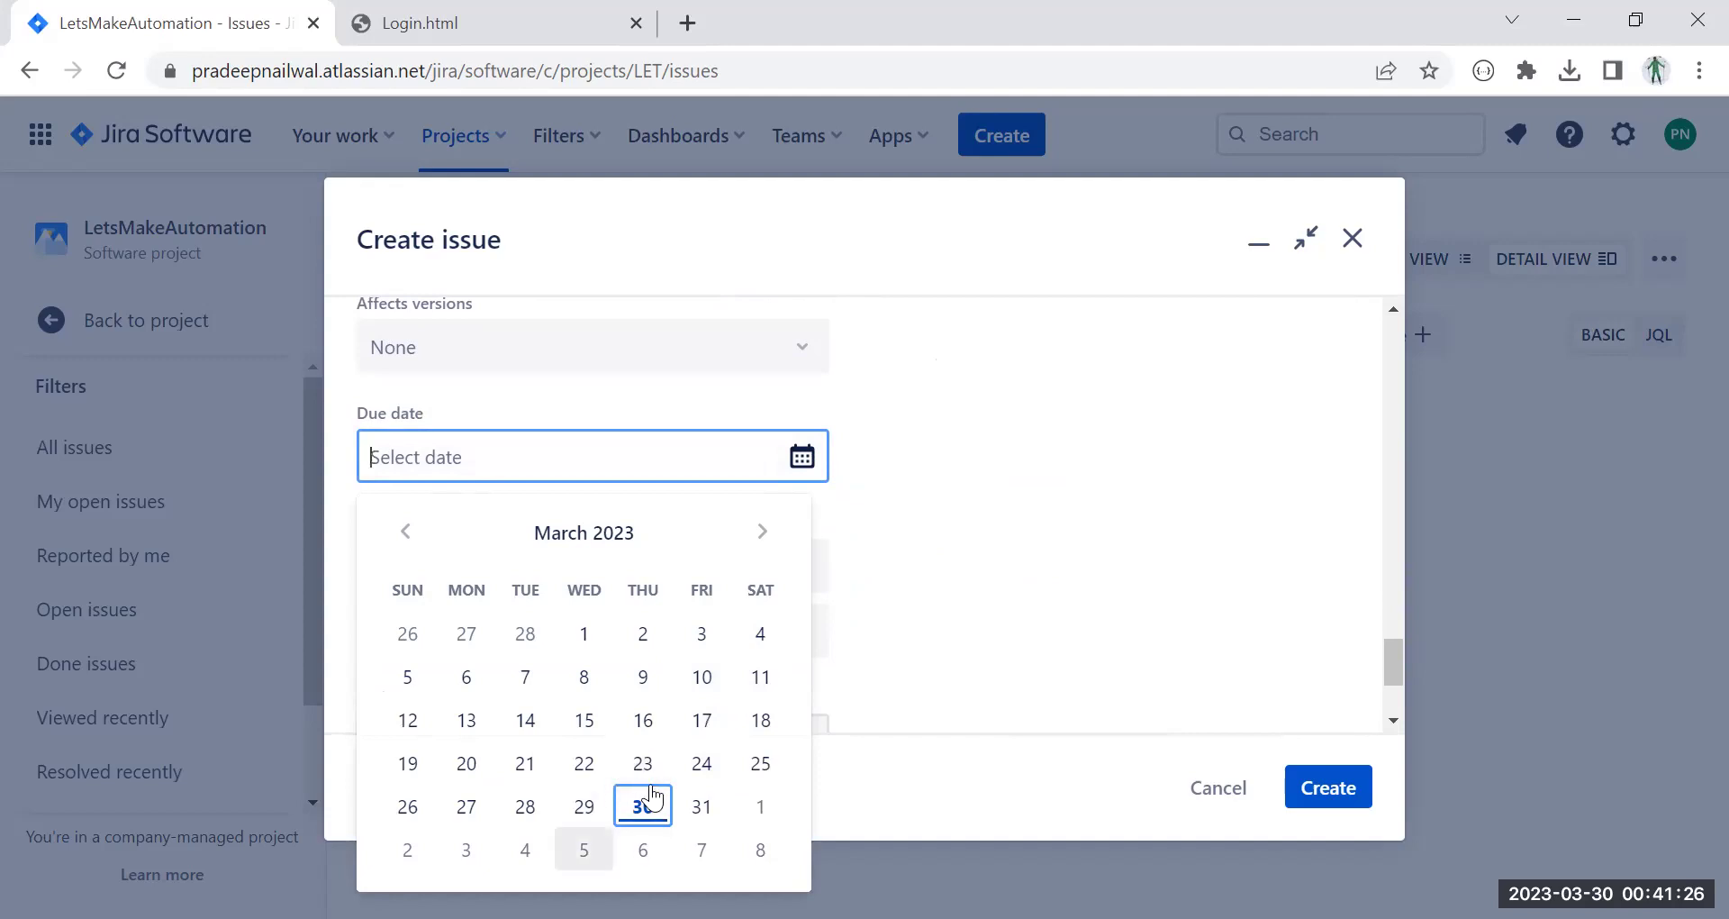
key("Return")
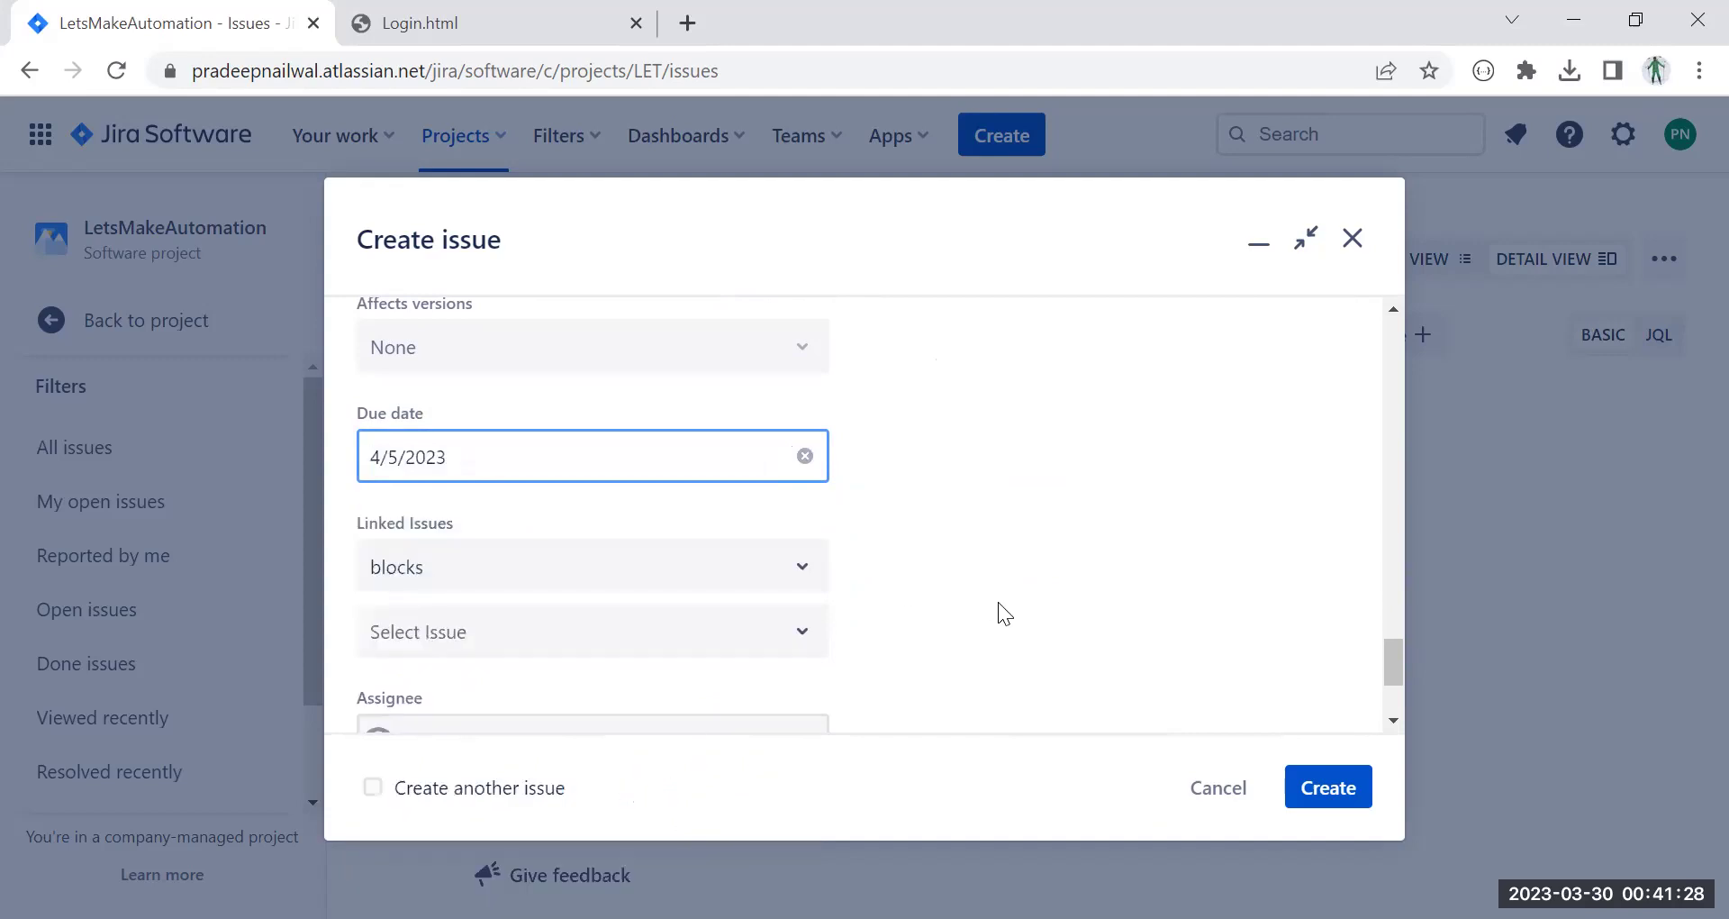
scroll(998, 602, "down", 1)
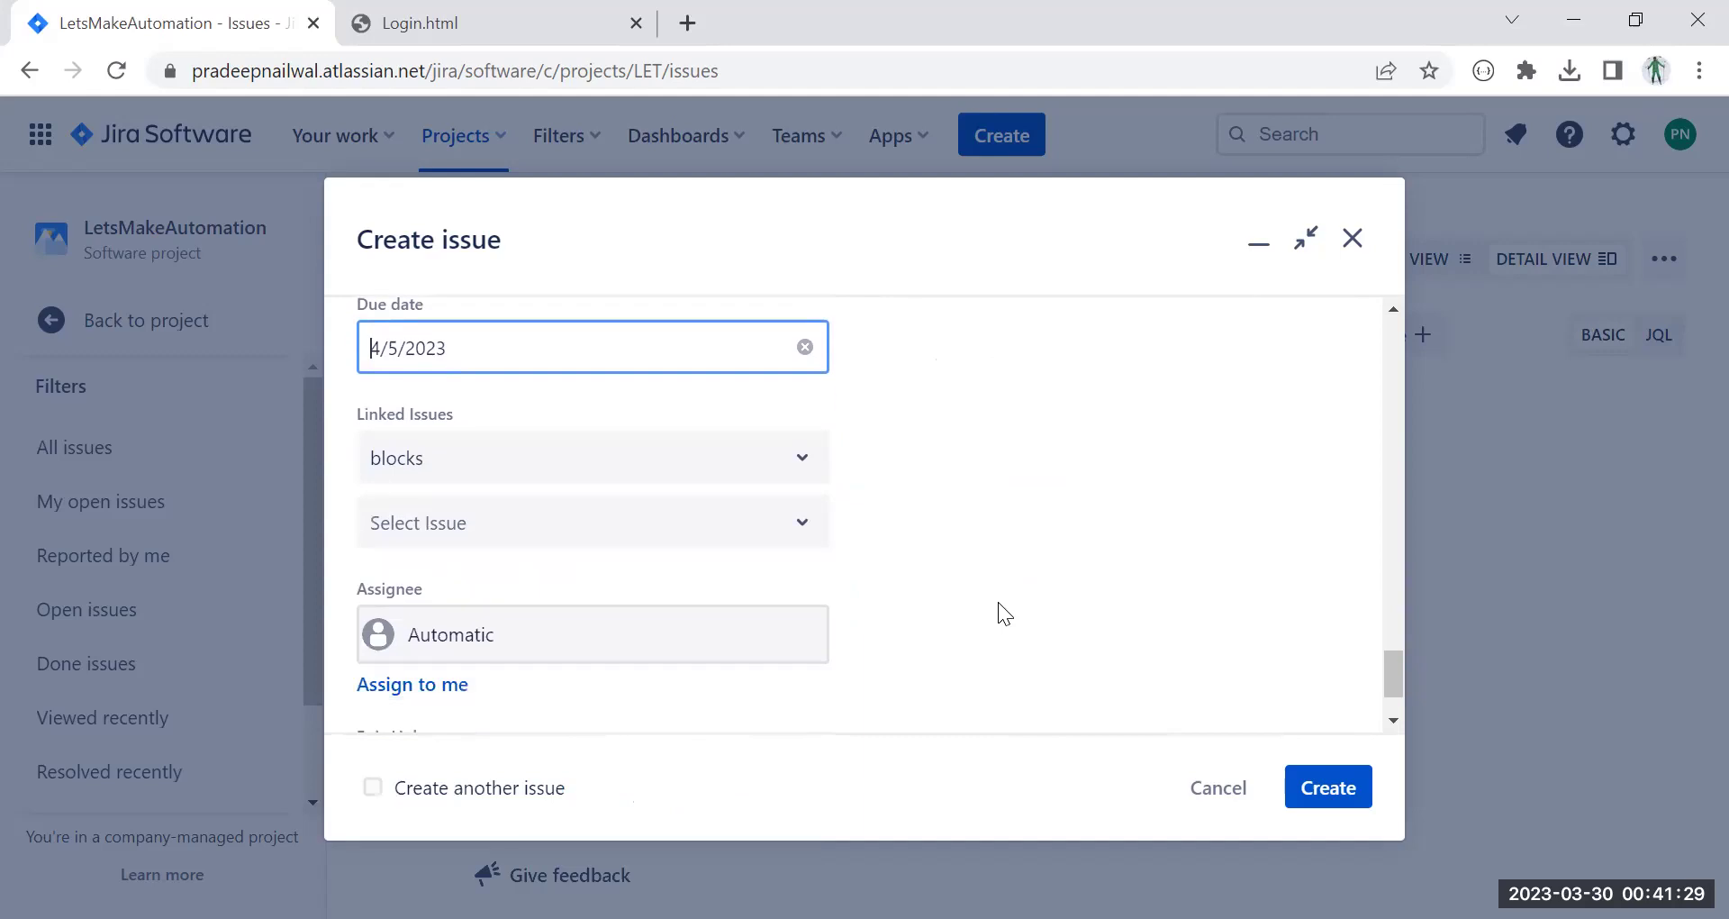
- Check the Linked Issues and issue search dropdowns, leaving no linked issue
left_click(799, 434)
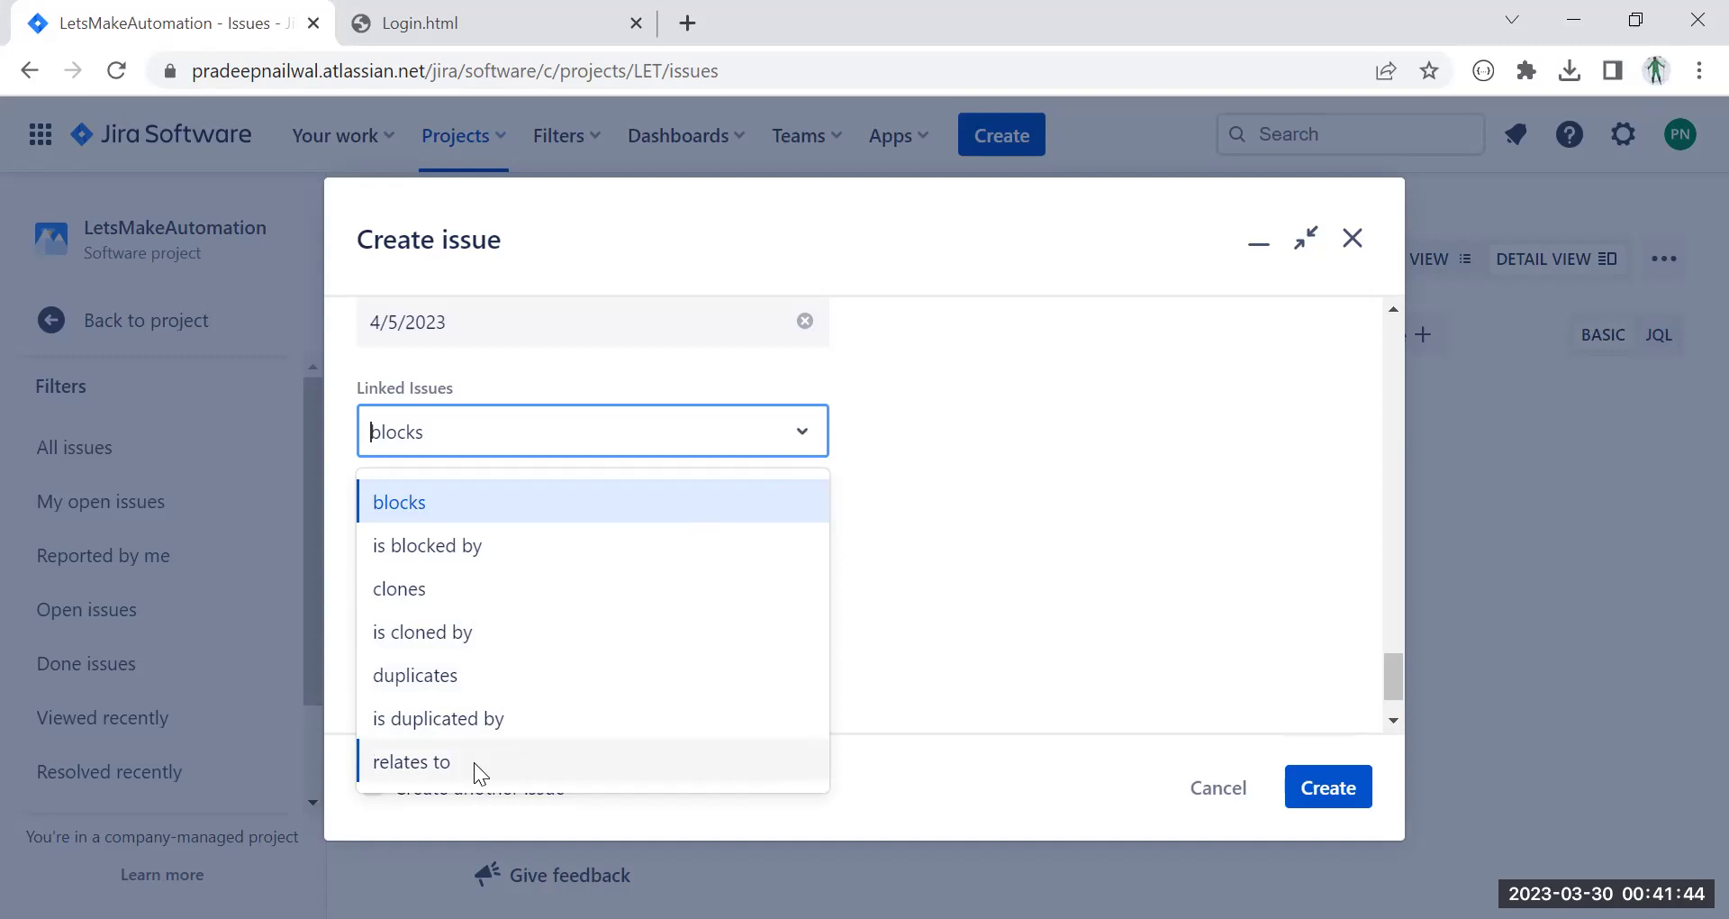
left_click(1154, 408)
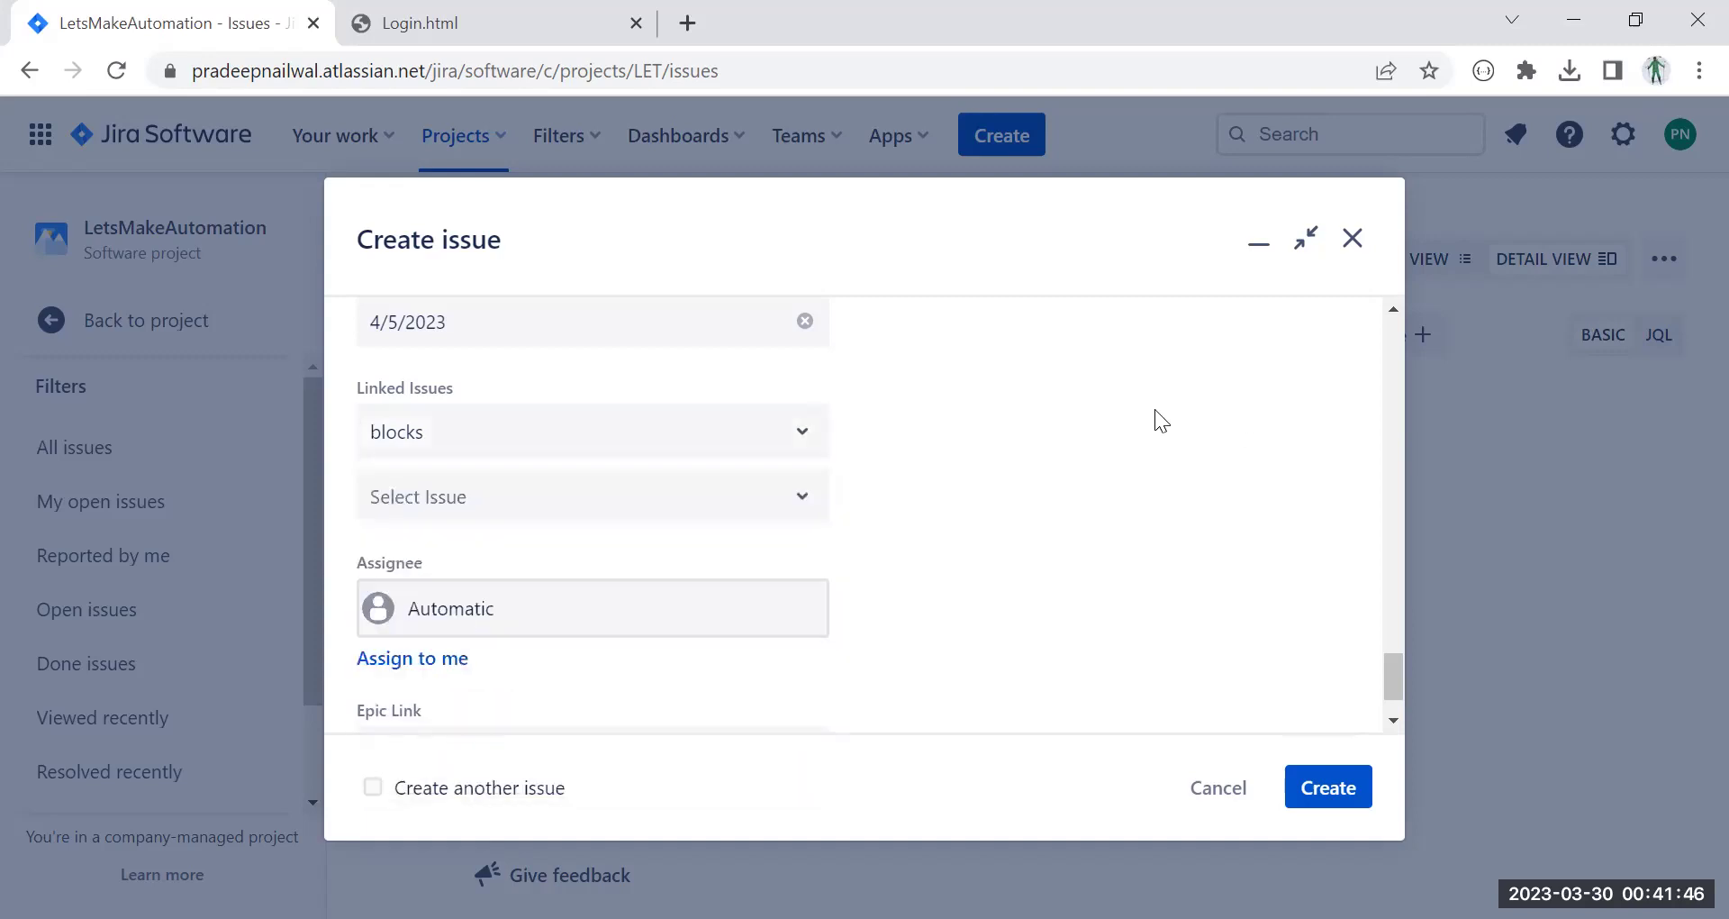
scroll(1027, 467, "down", 1)
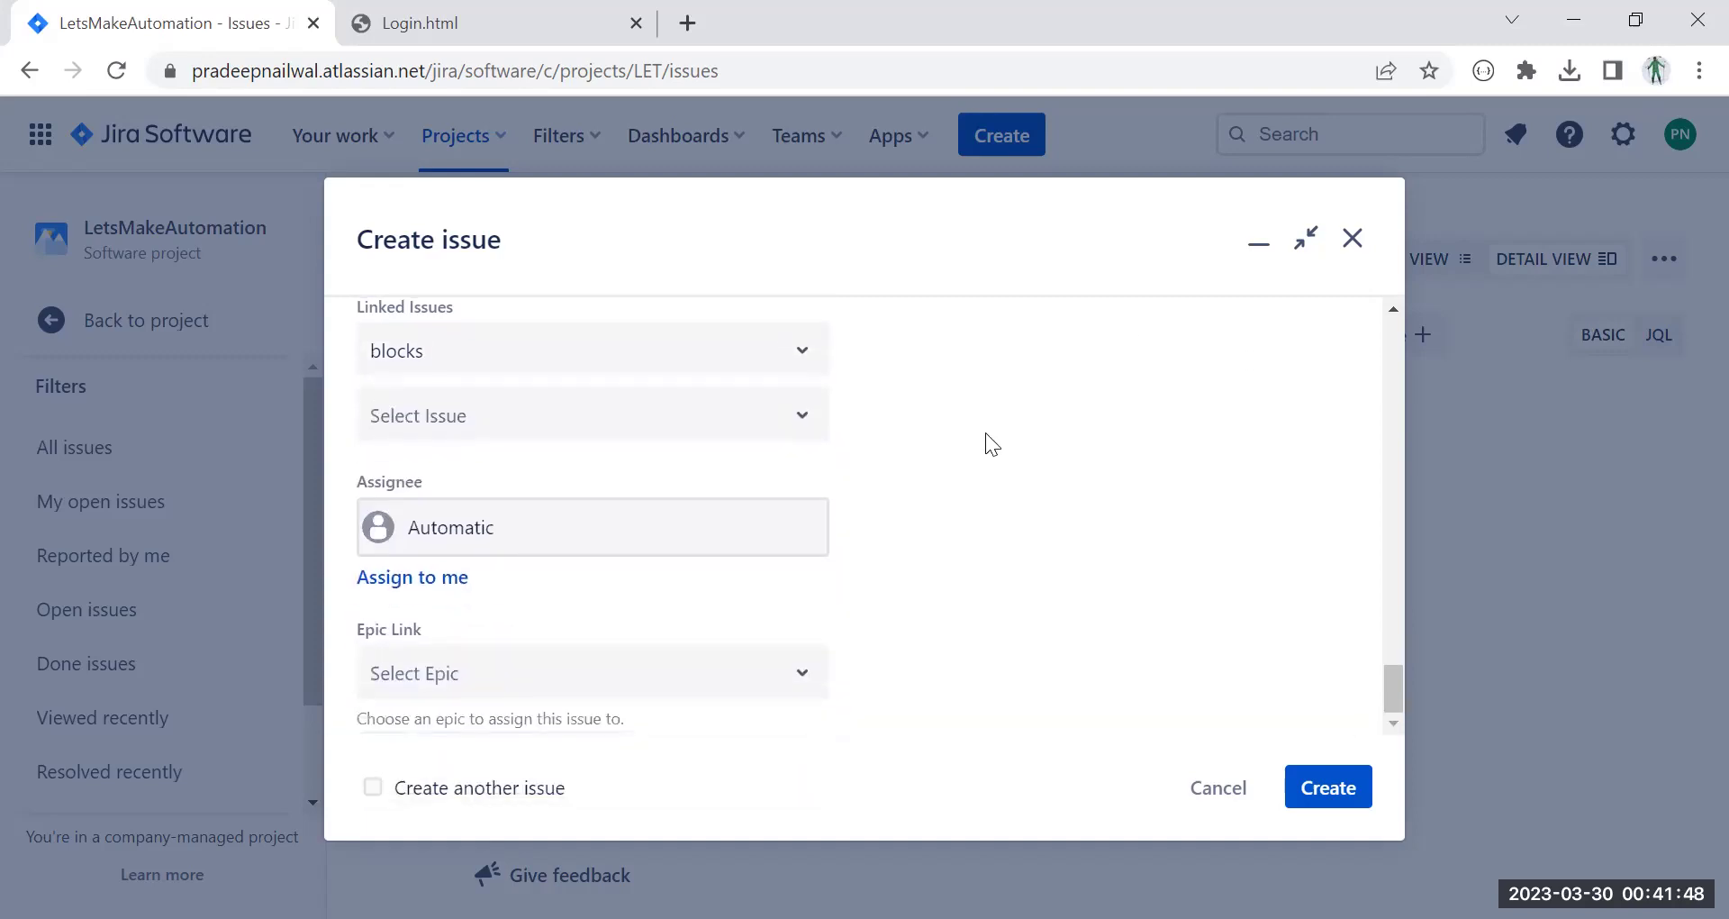
left_click(805, 420)
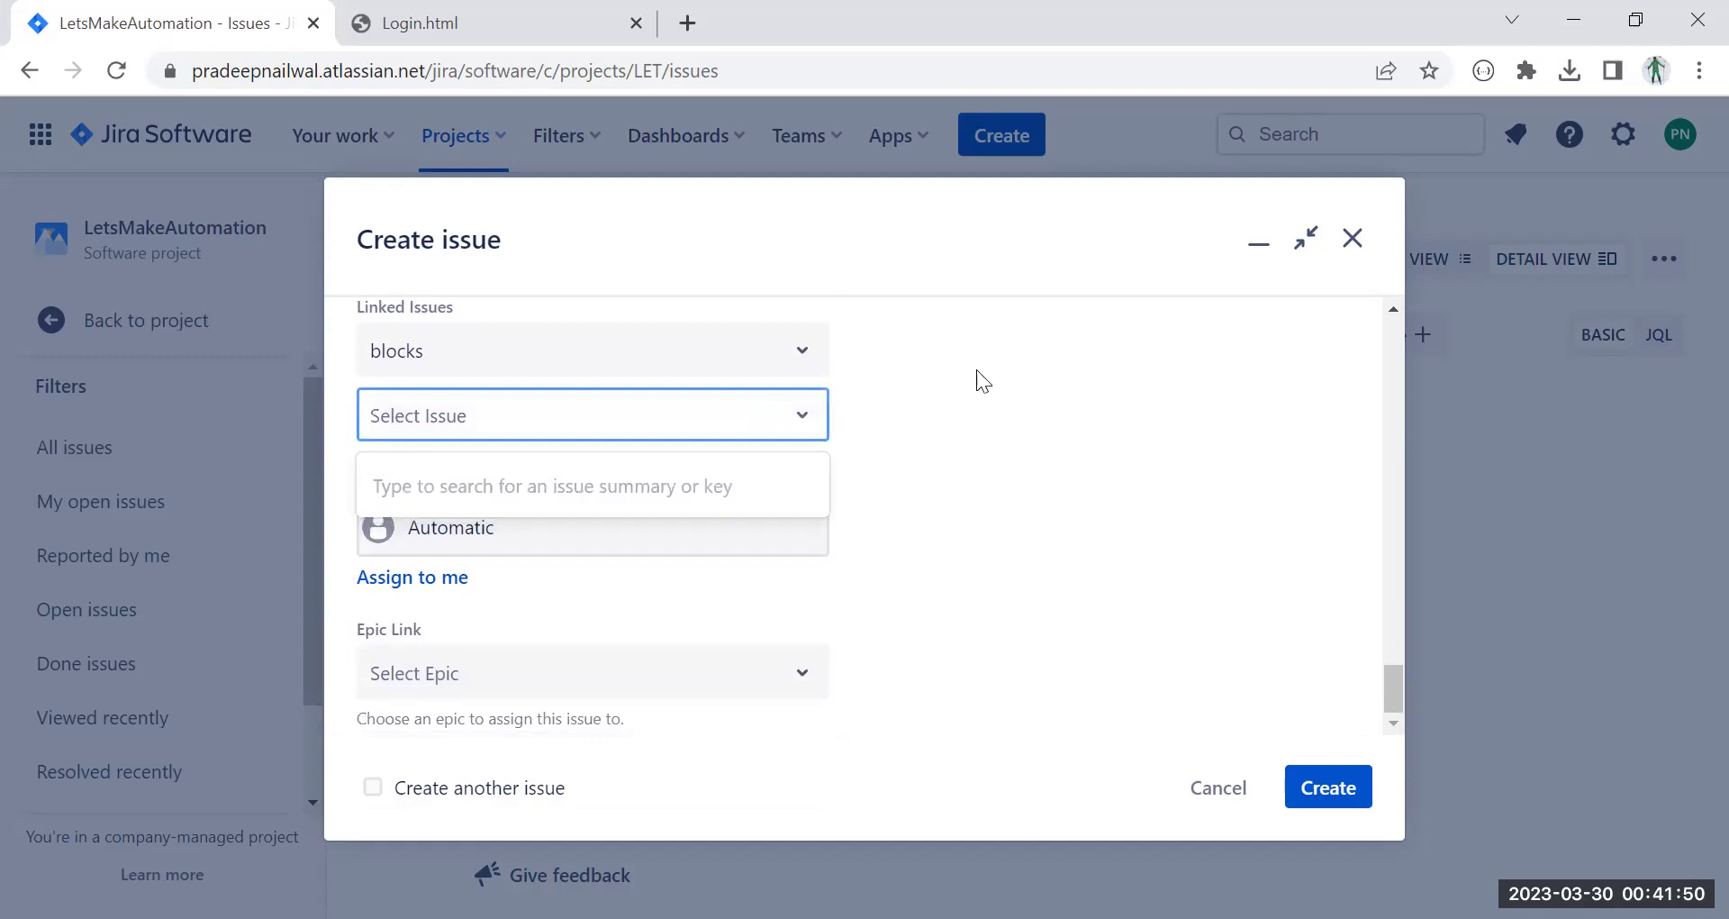
left_click(1007, 370)
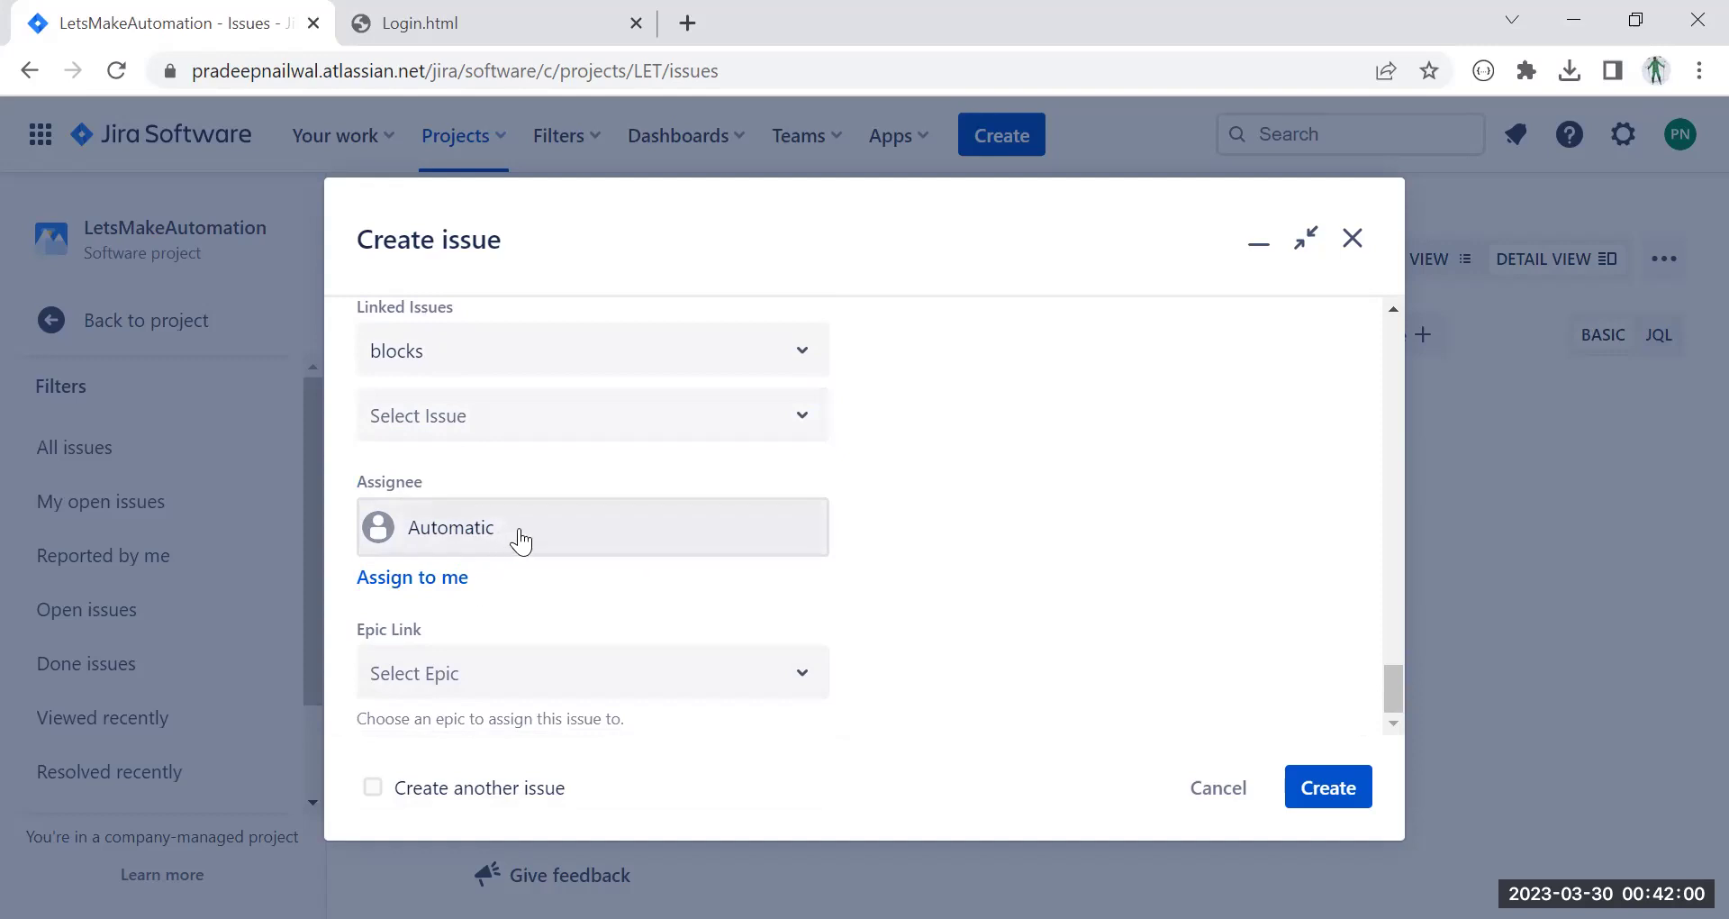
left_click(520, 539)
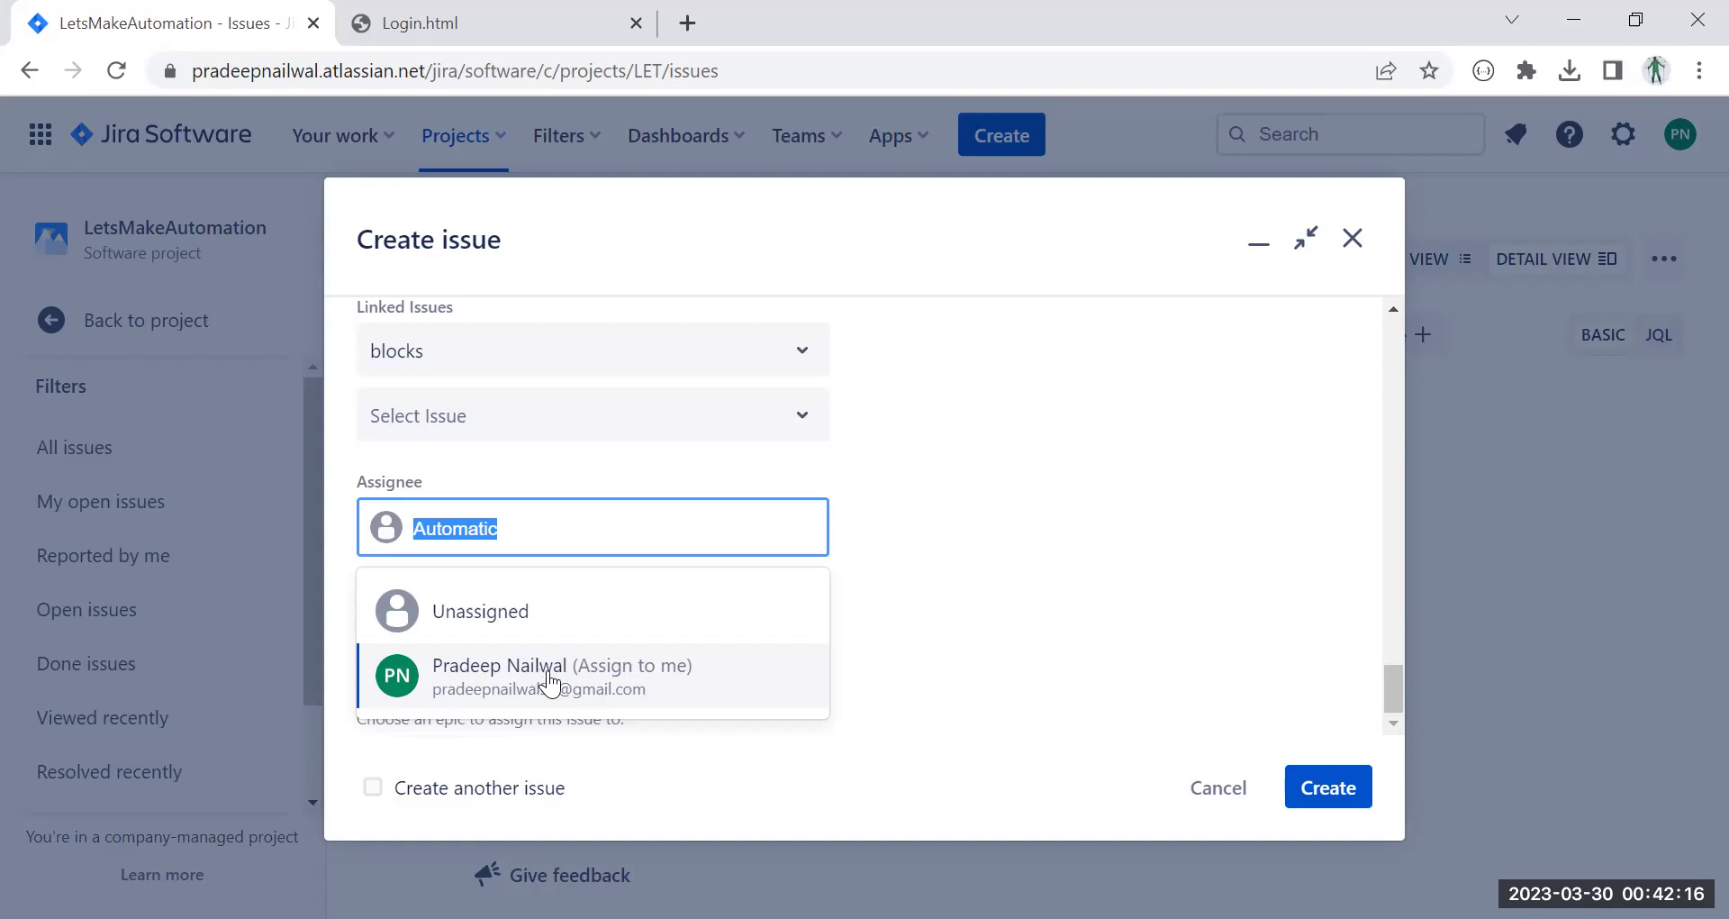
- Assign the new bug to yourself and create it as issue LET-1
left_click(549, 682)
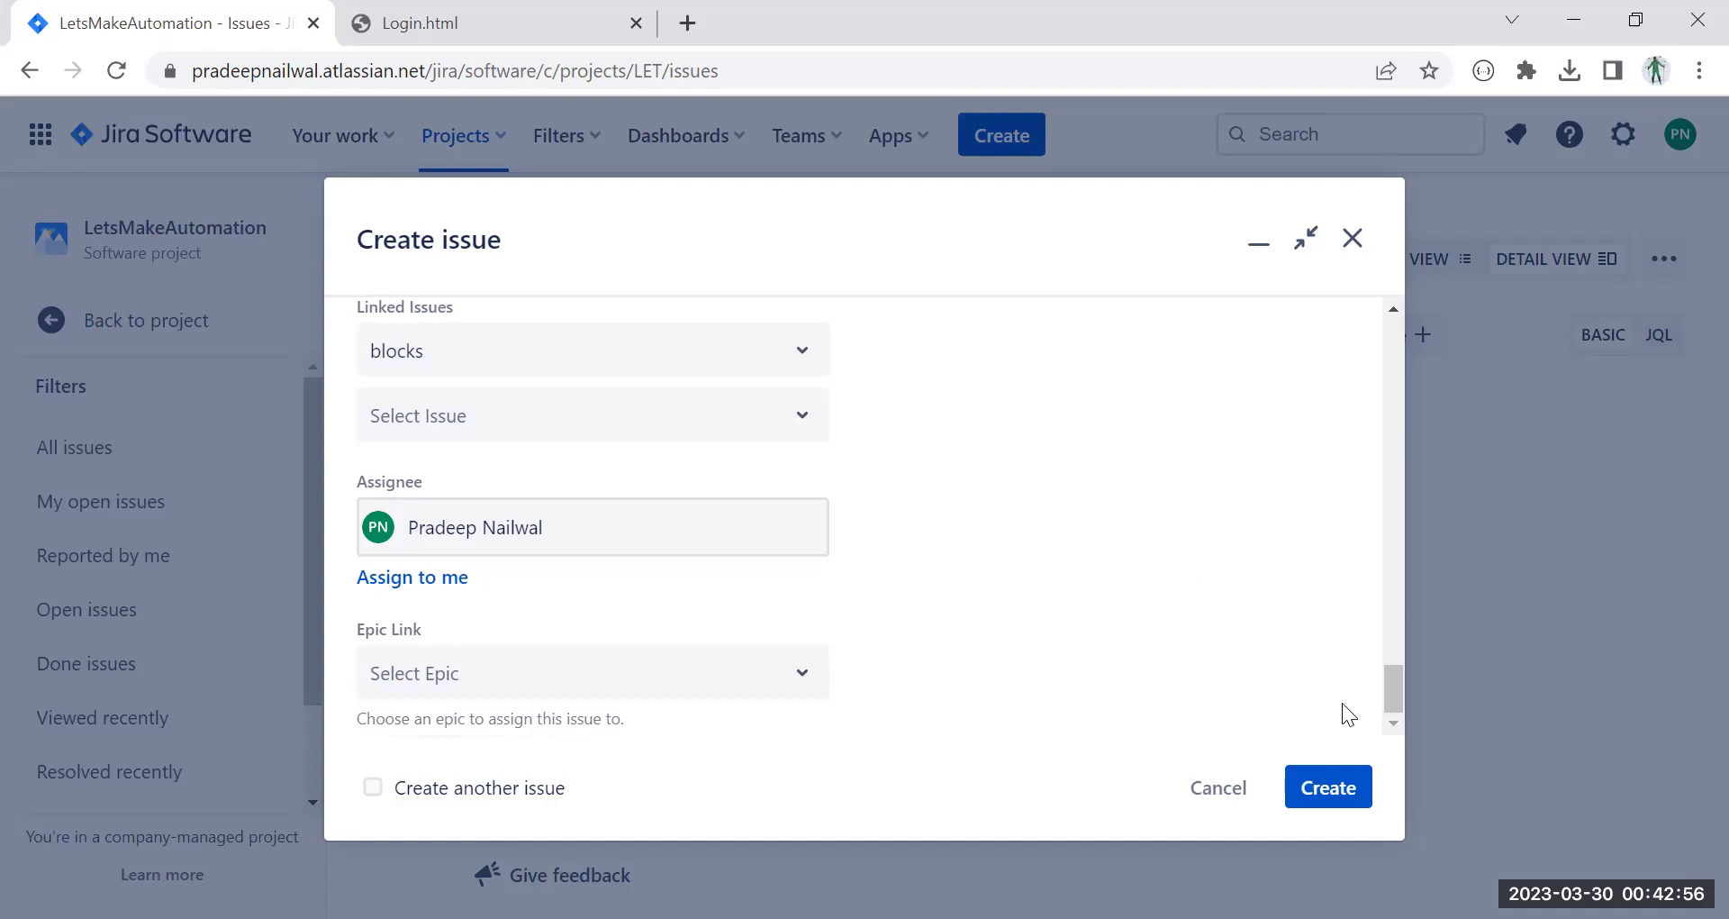
left_click(1325, 786)
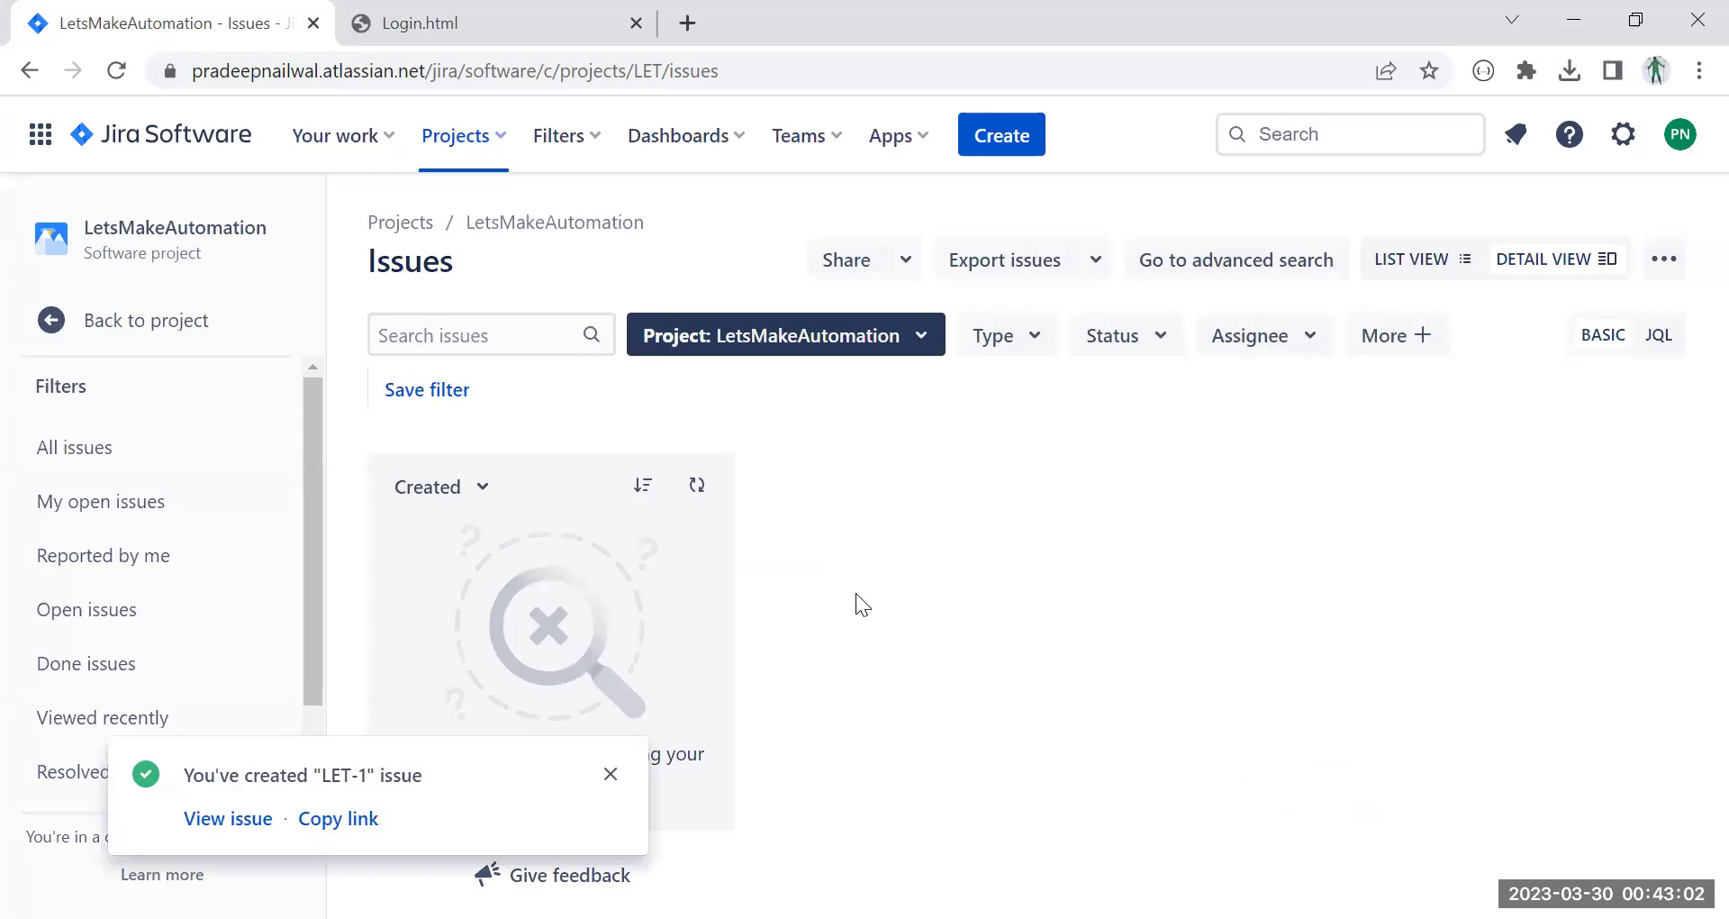
- Review the created LET-1 issue, then advance the PowerPoint slide show to its final Thank You slide
left_click(212, 819)
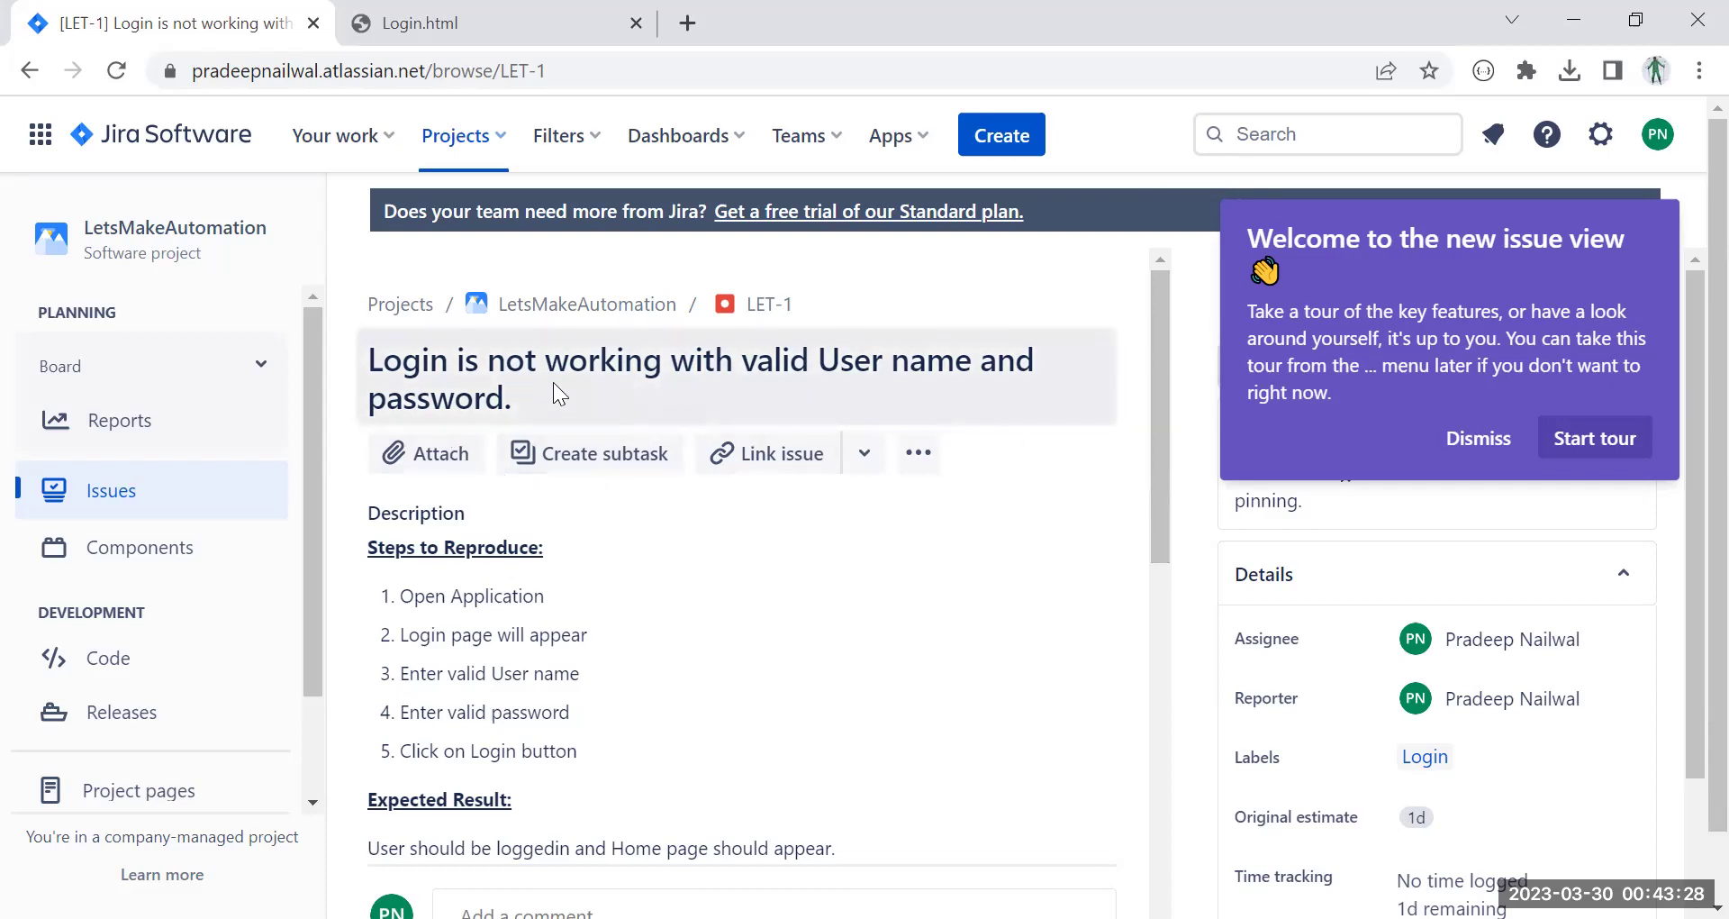
scroll(553, 381, "down", 3)
scroll(553, 382, "down", 3)
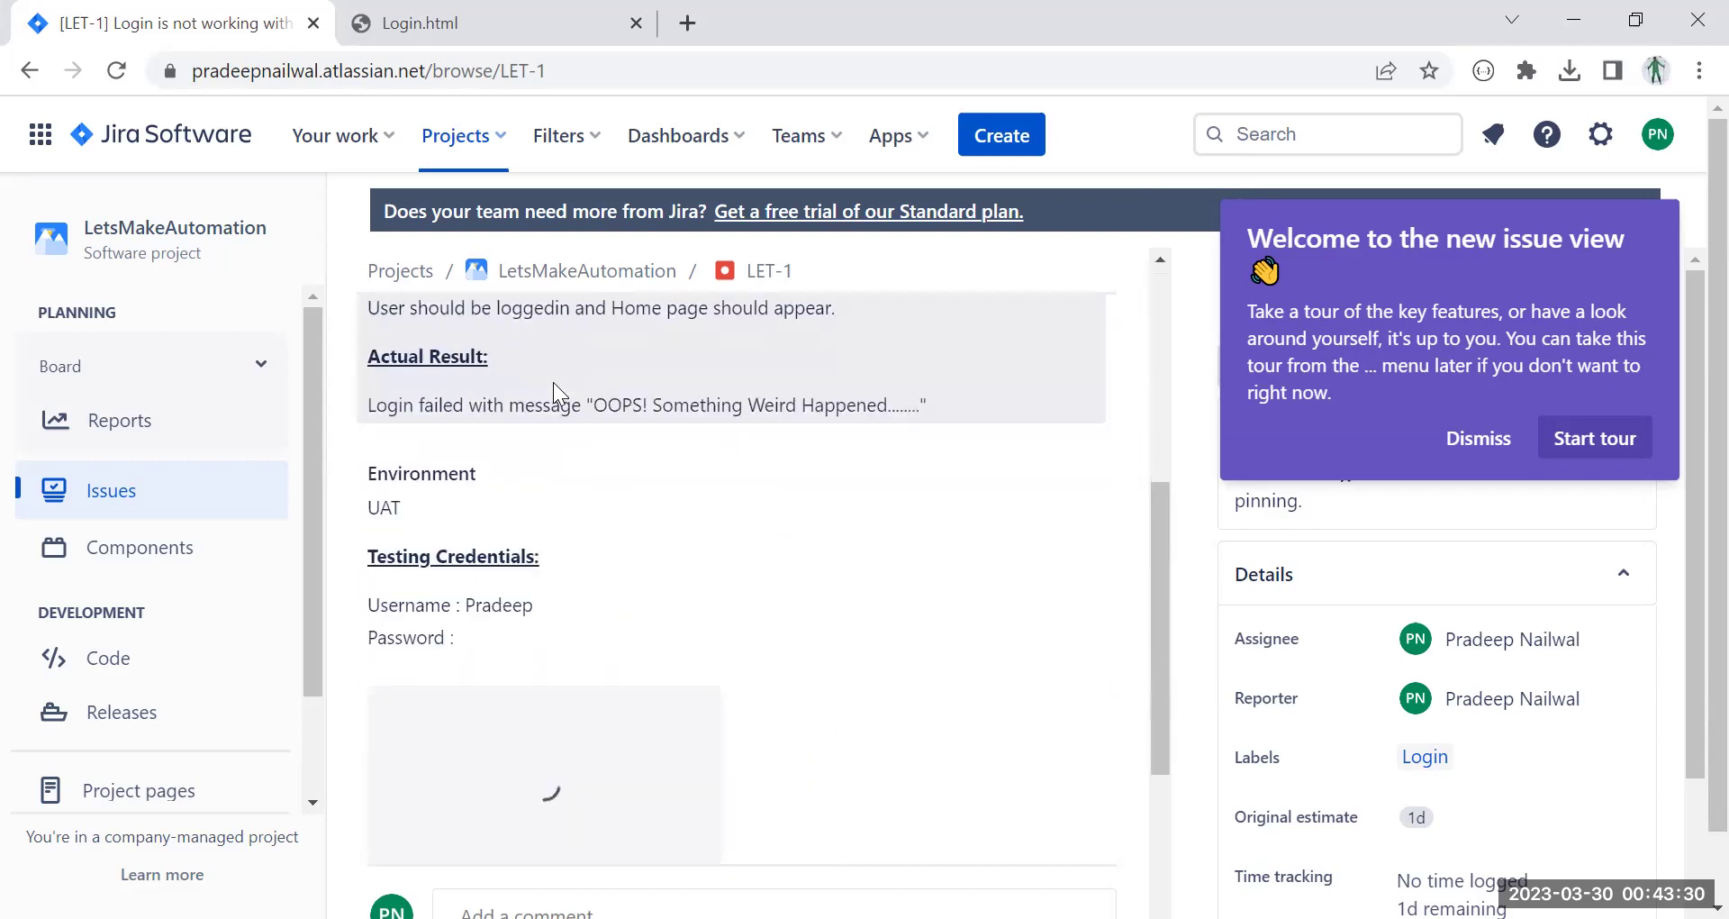
scroll(697, 423, "down", 5)
scroll(697, 422, "down", 1)
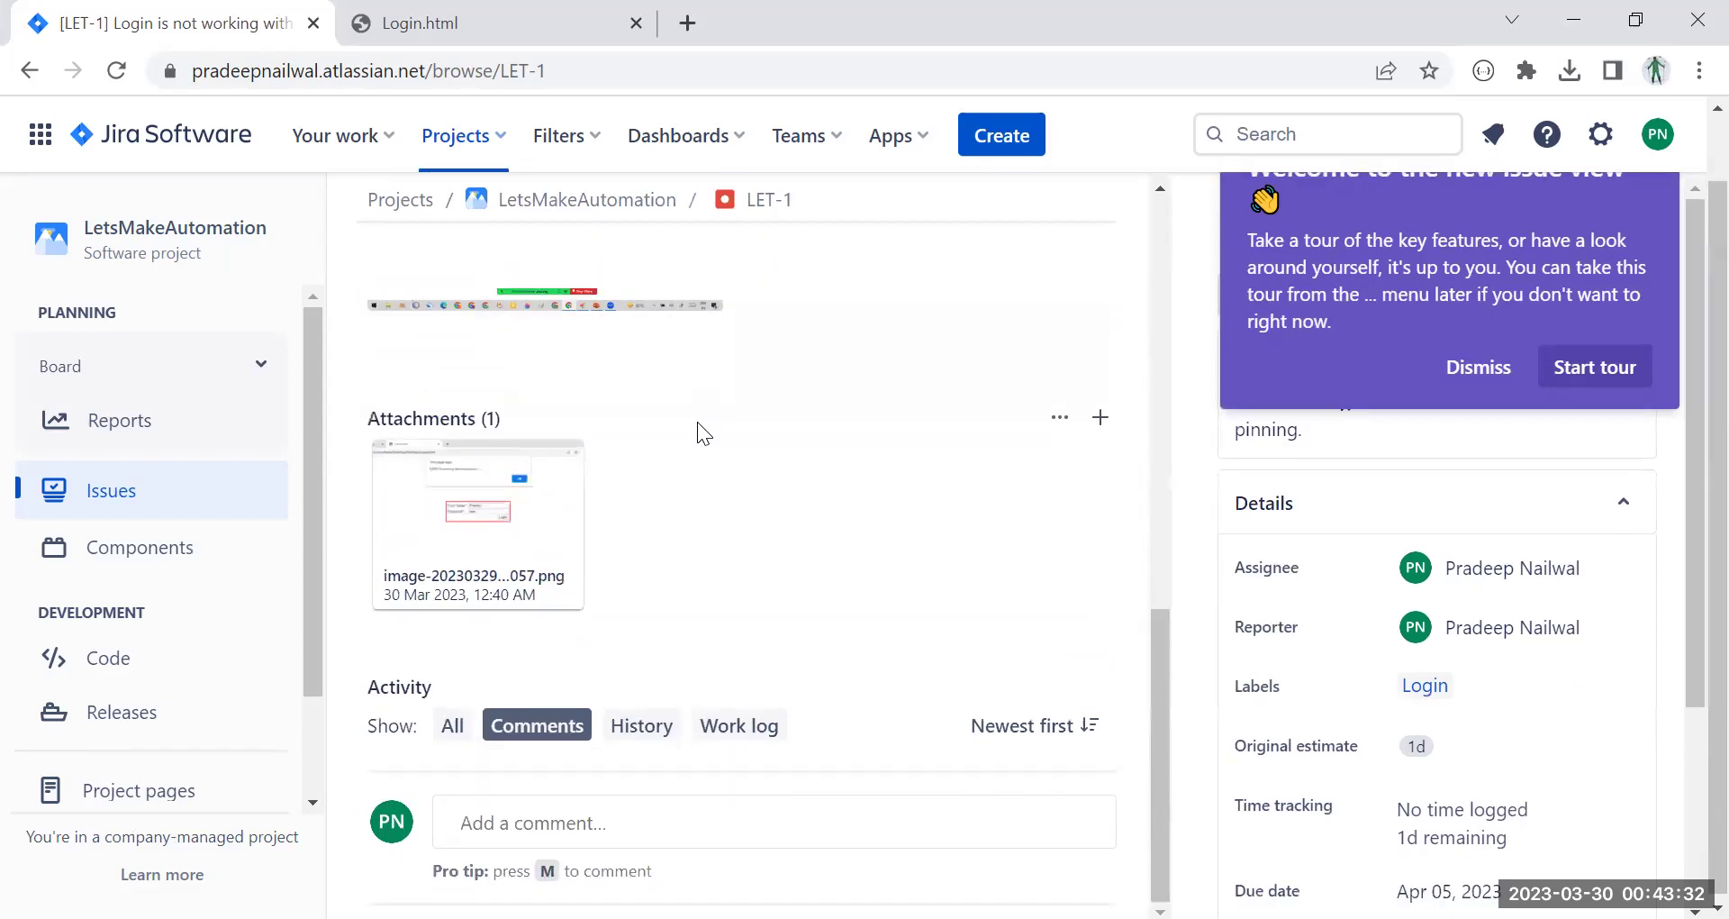
scroll(697, 422, "up", 3)
scroll(699, 436, "down", 1)
scroll(702, 439, "up", 3)
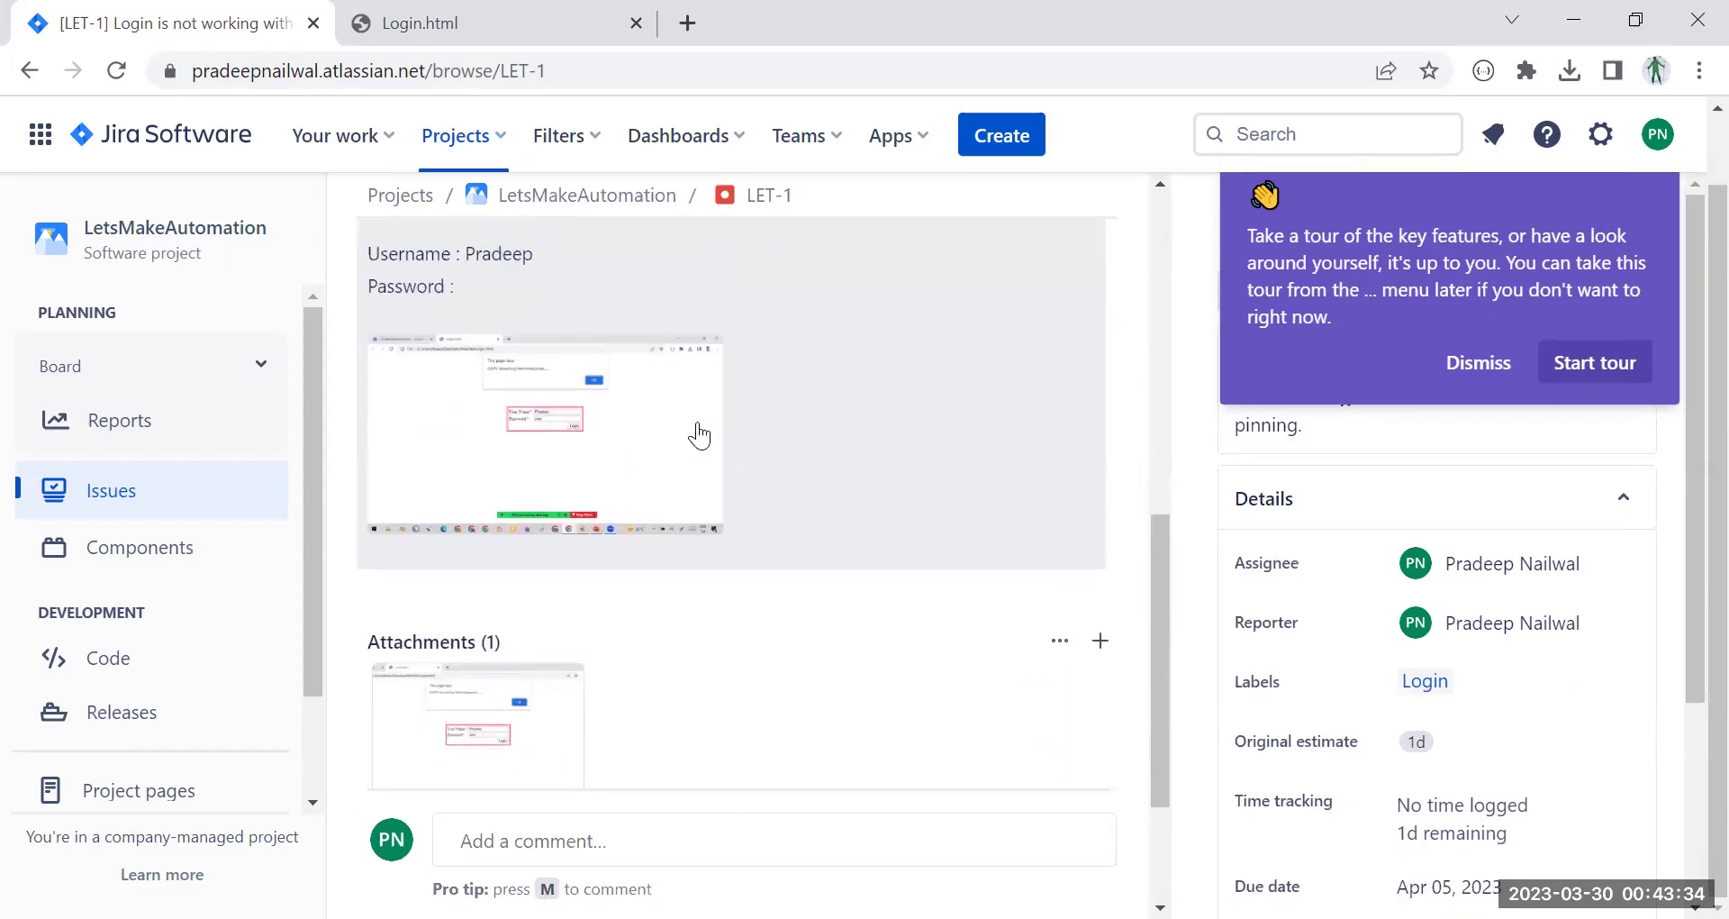
scroll(816, 452, "up", 7)
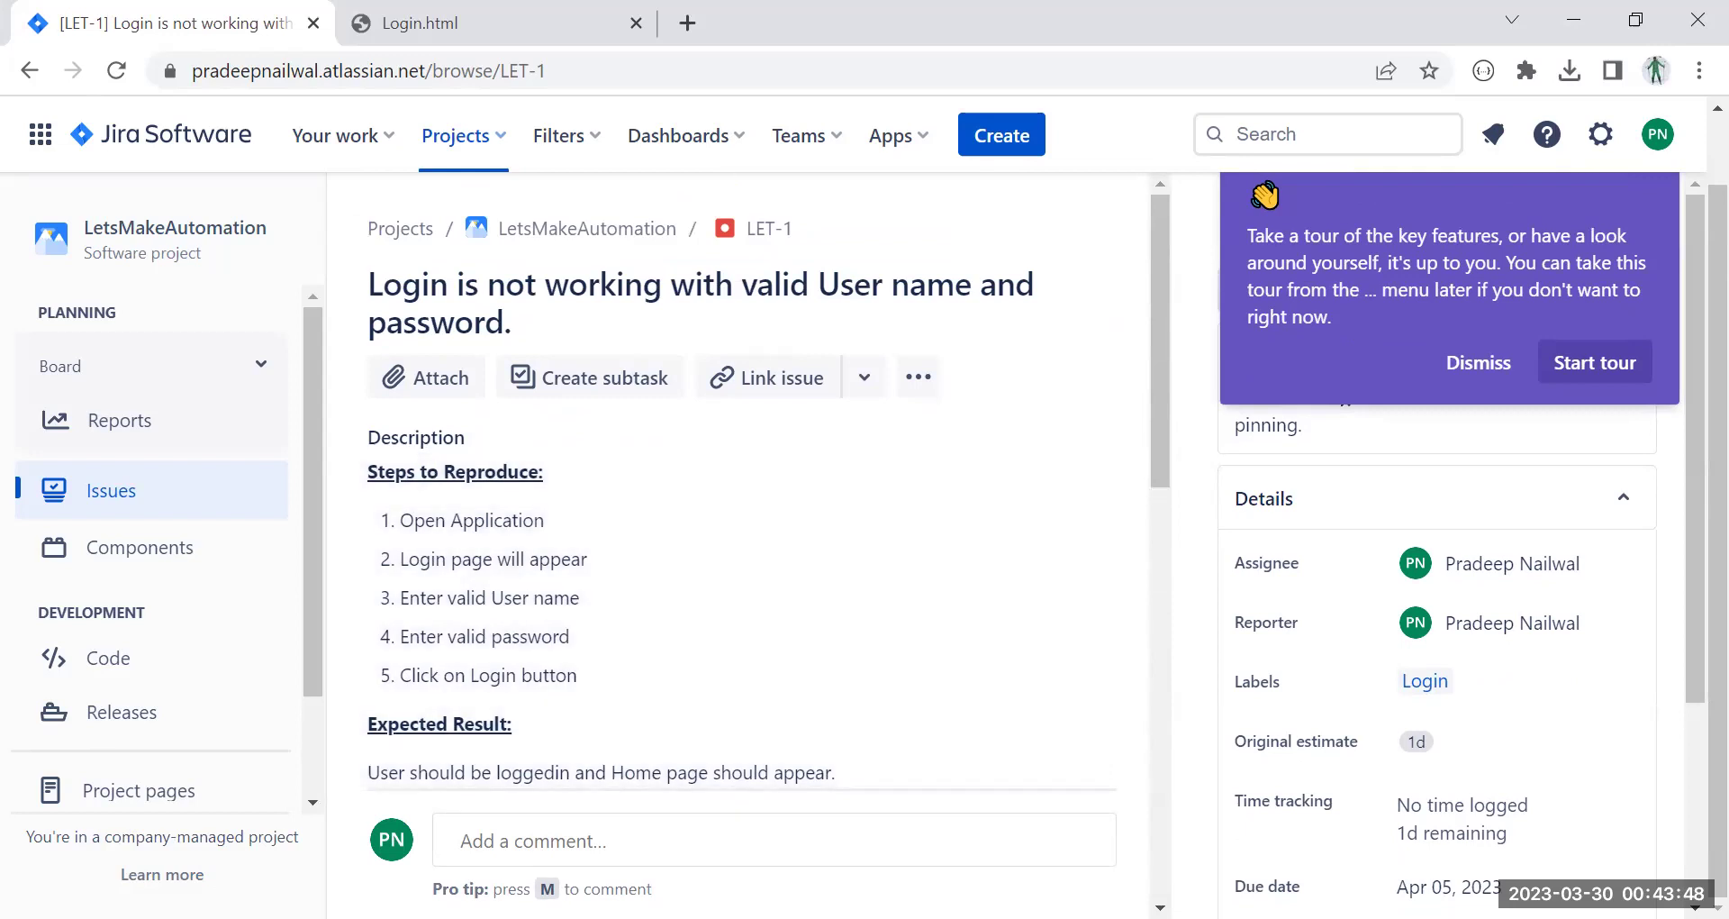
key("alt+Tab")
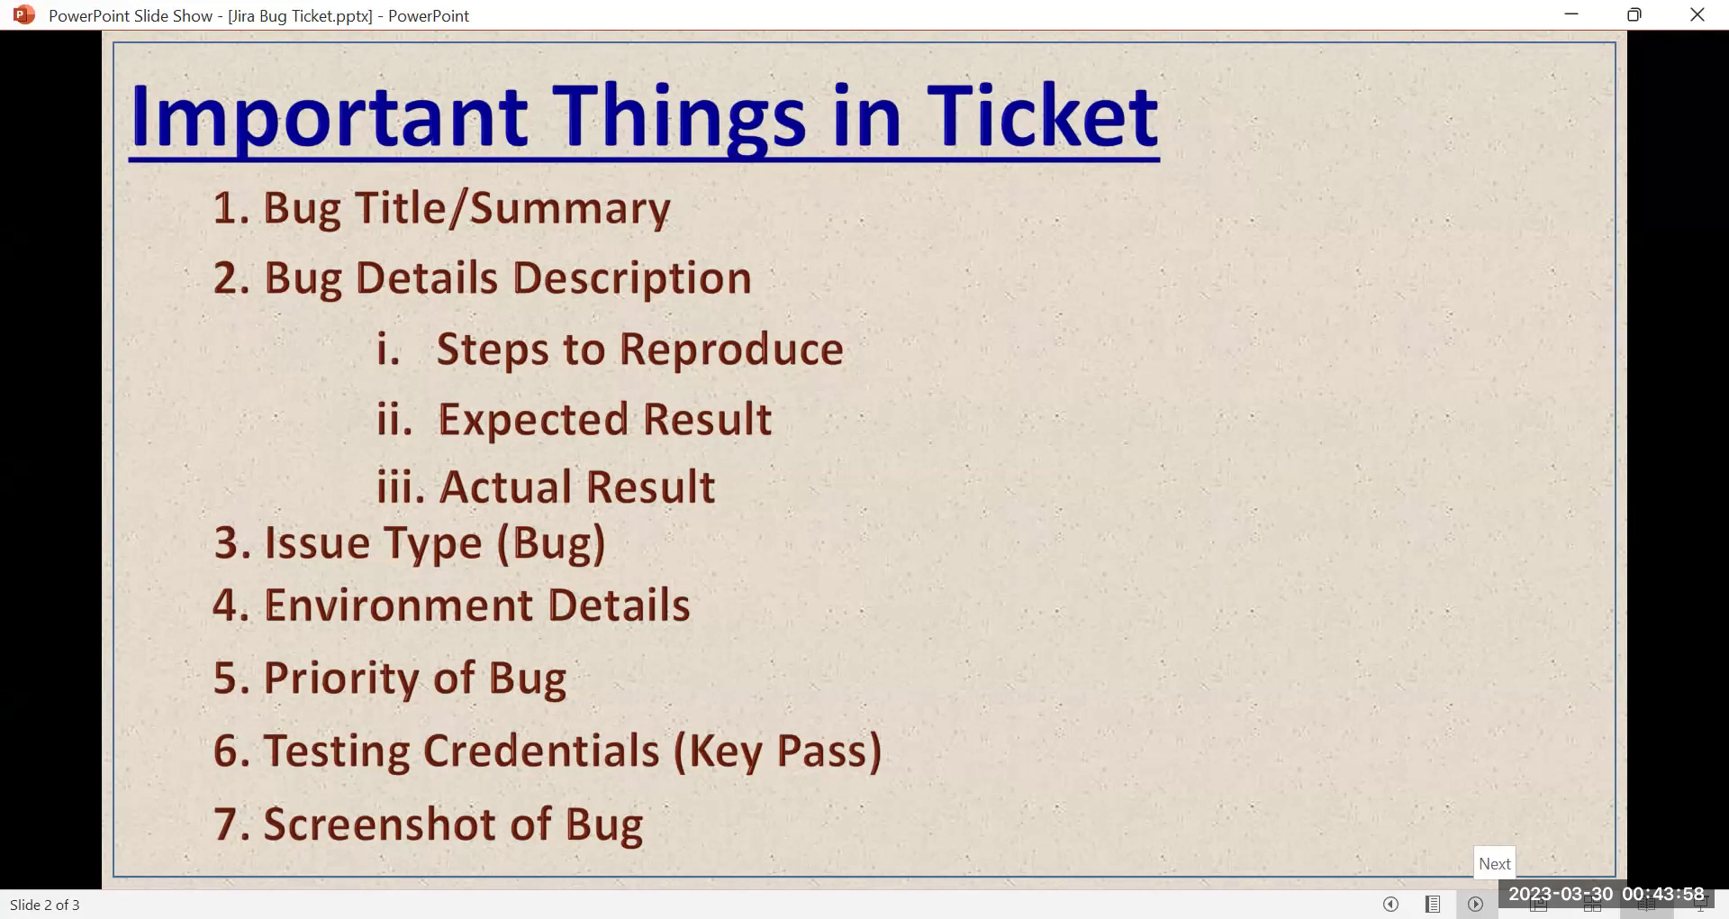
left_click(1476, 903)
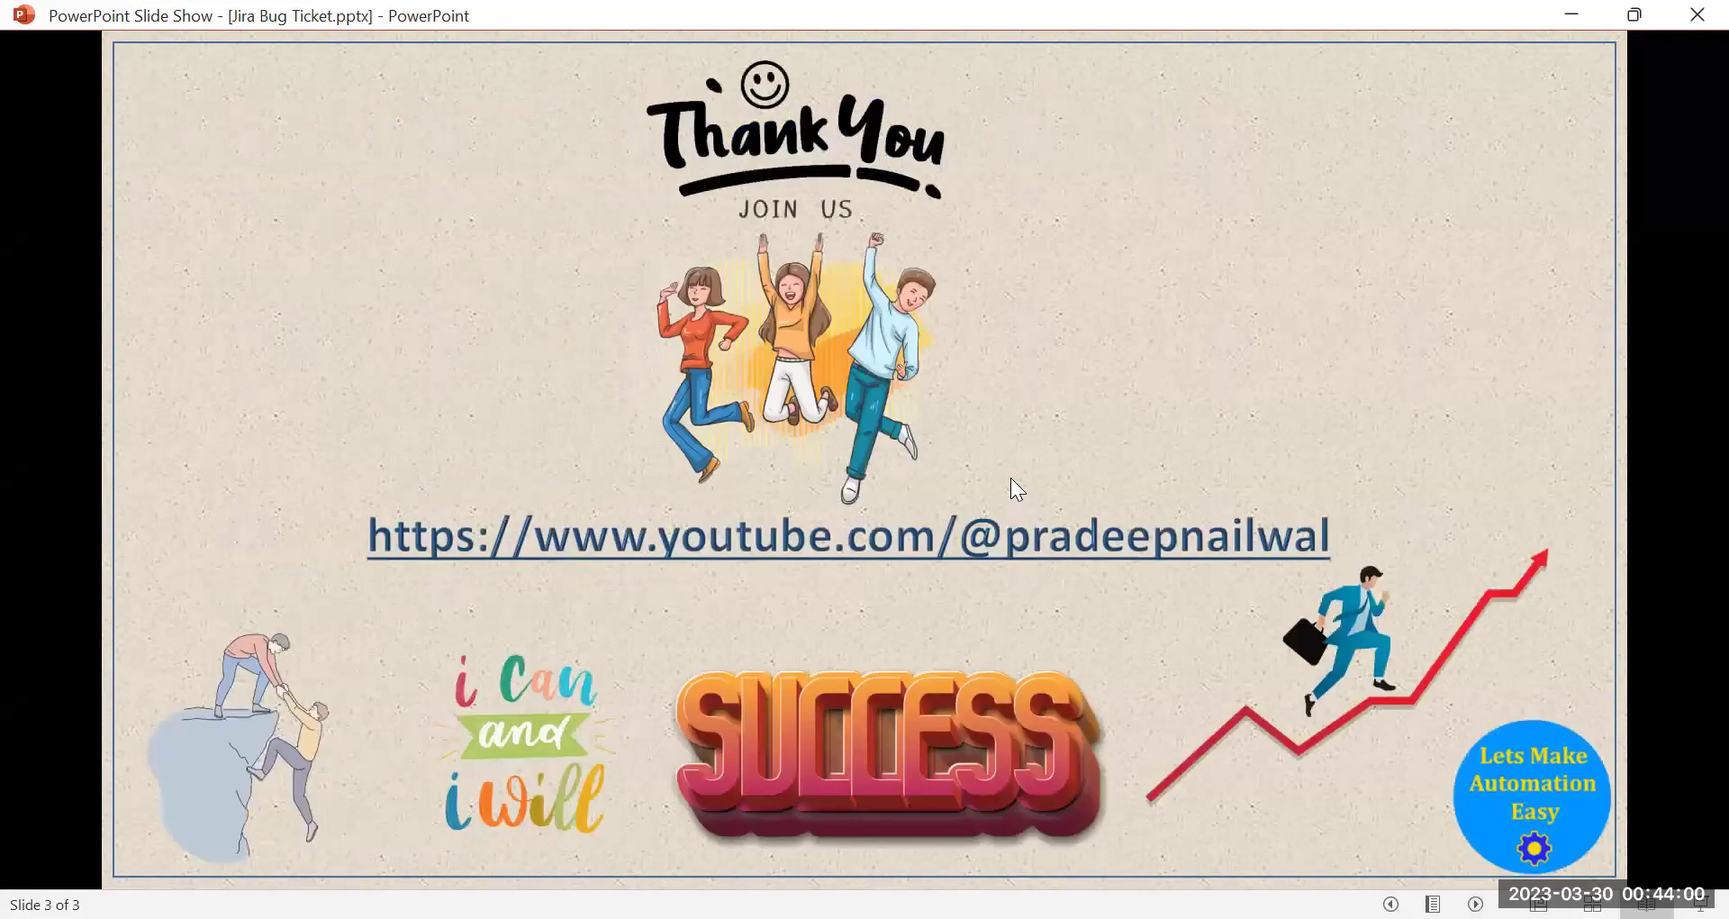